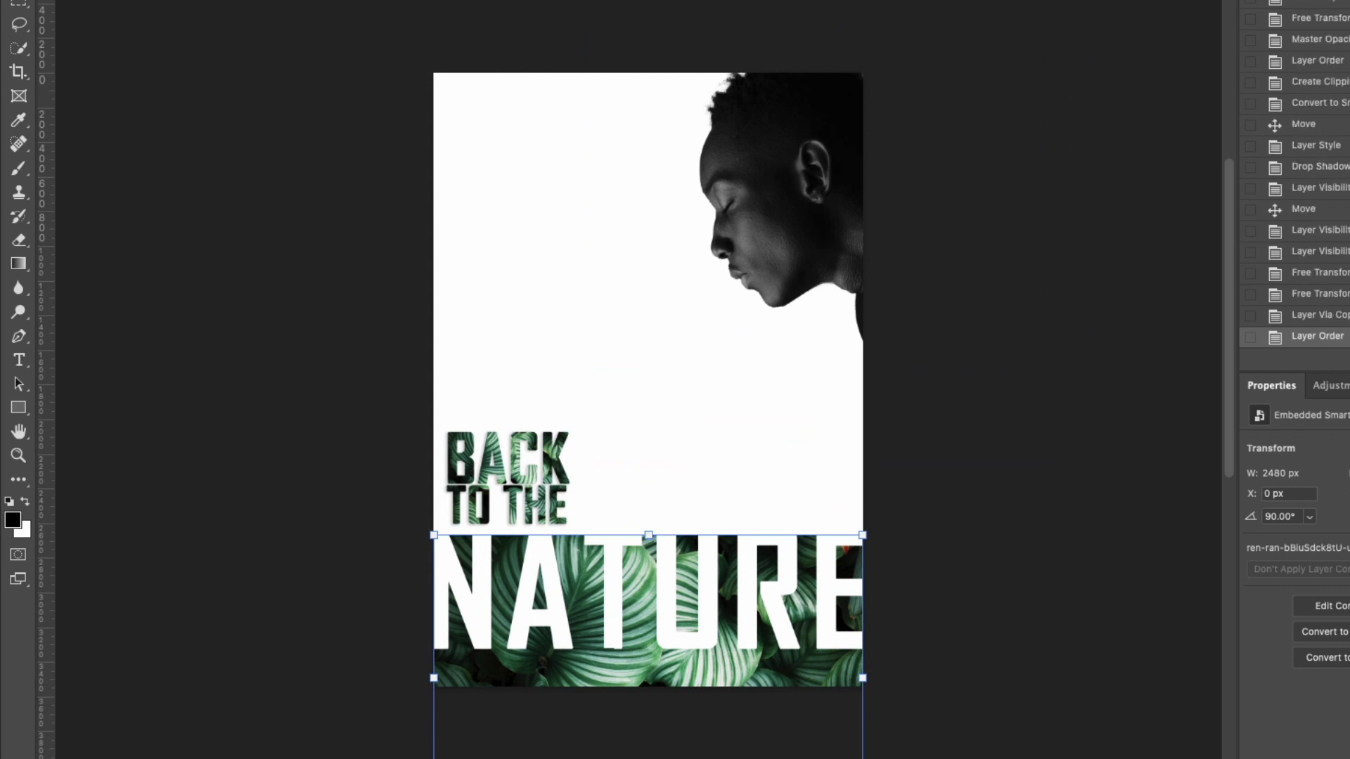
- Move the leaf image over the man's head with reduced opacity and rotate it to about -101.61°
drag(646, 605, 738, 126)
drag(622, 265, 540, 265)
drag(429, 315, 535, 299)
drag(633, 211, 858, 176)
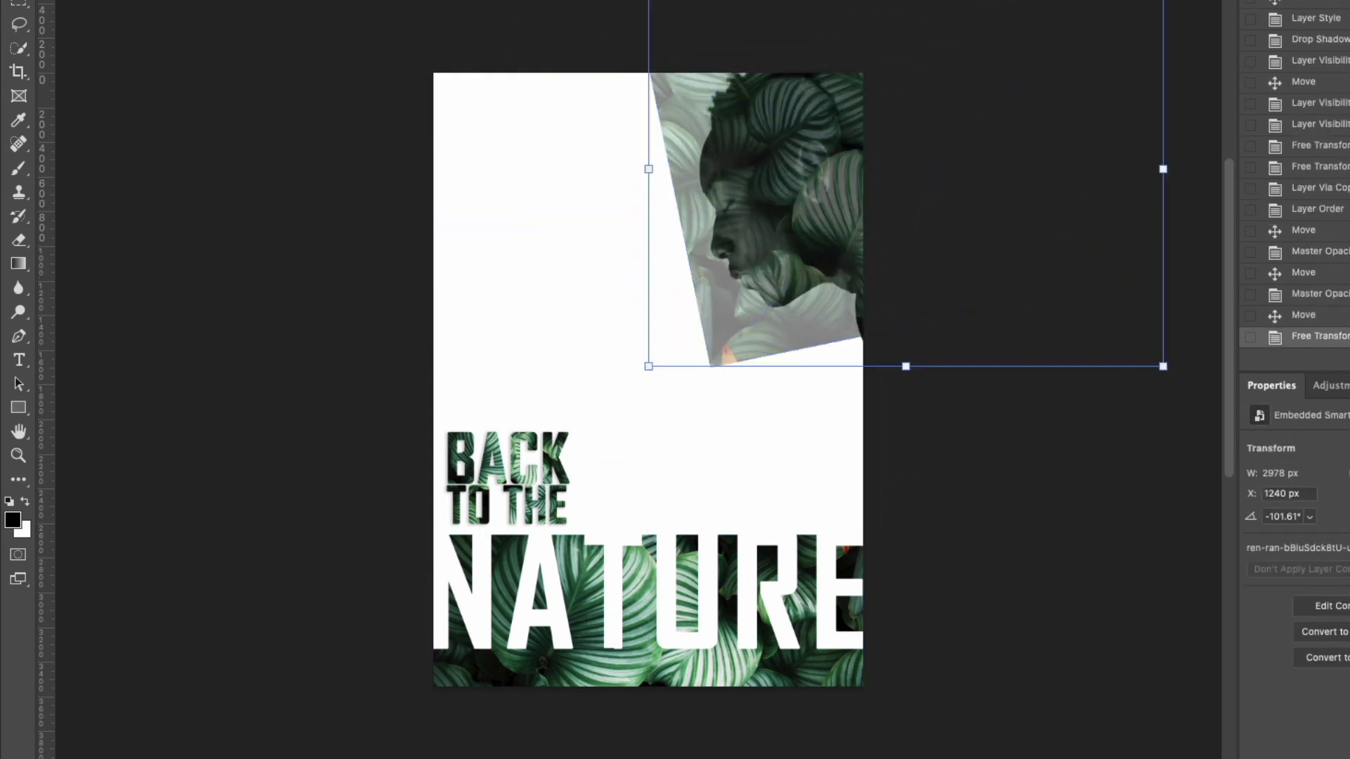
scroll(807, 220, up, 2)
mouse_move(882, 285)
mouse_down()
mouse_move(901, 288)
mouse_move(890, 282)
mouse_up()
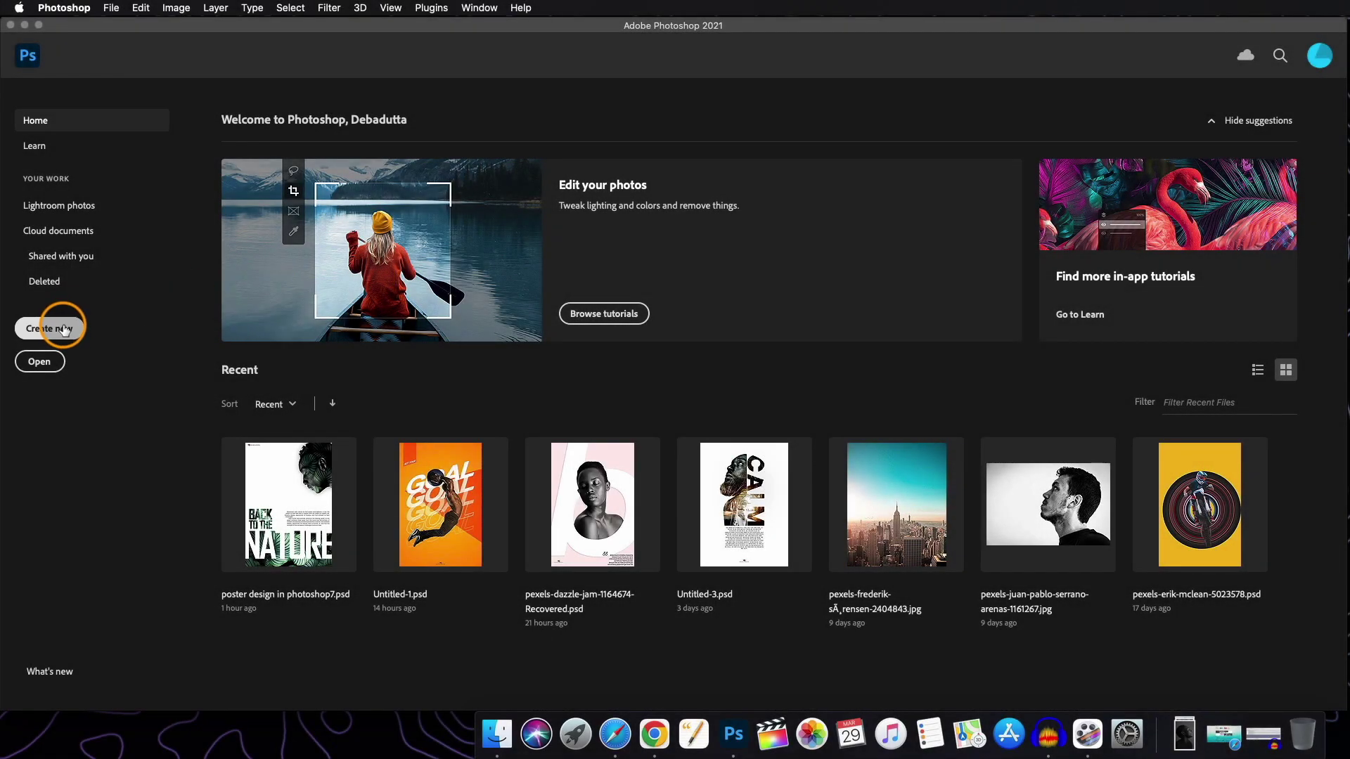
- Create a new document from the saved Poster A4 preset, 21 x 30 cm at 300 ppi
click(64, 329)
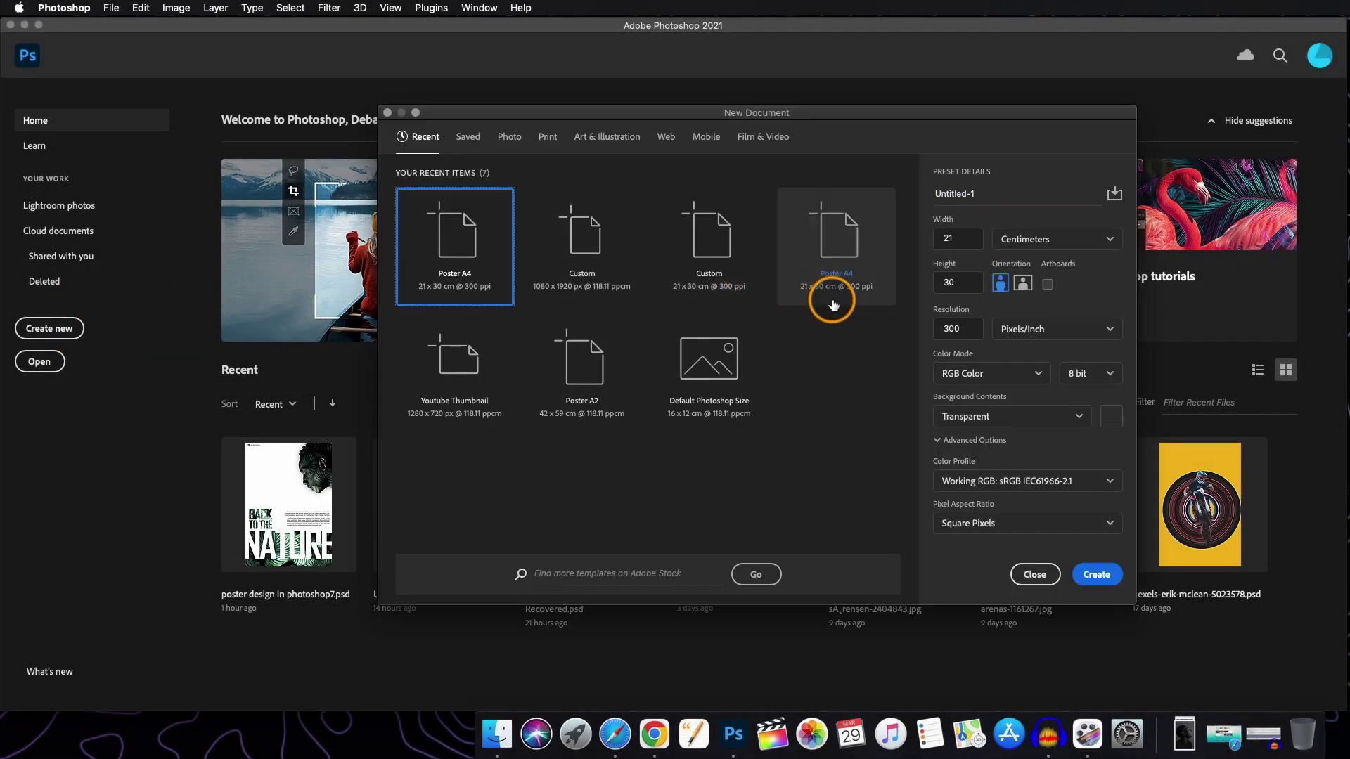
click(468, 137)
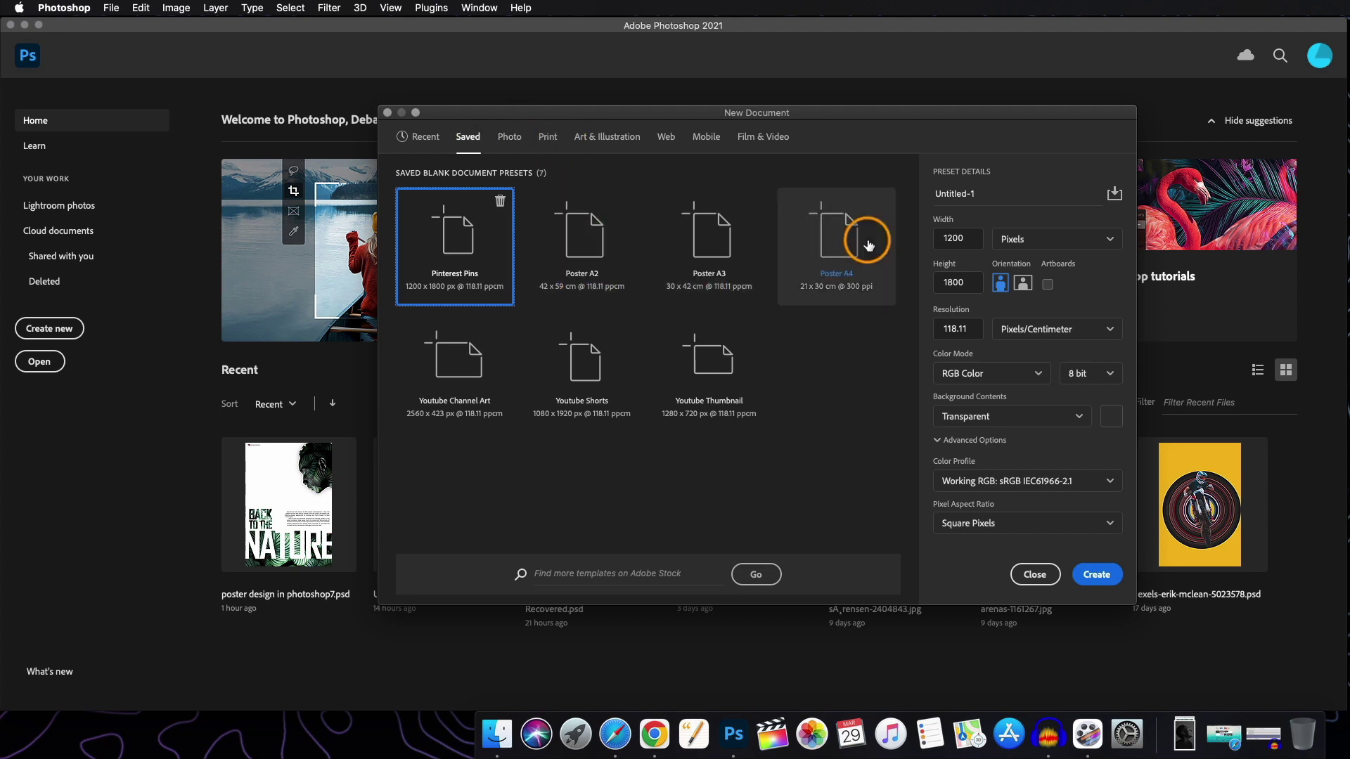
click(838, 253)
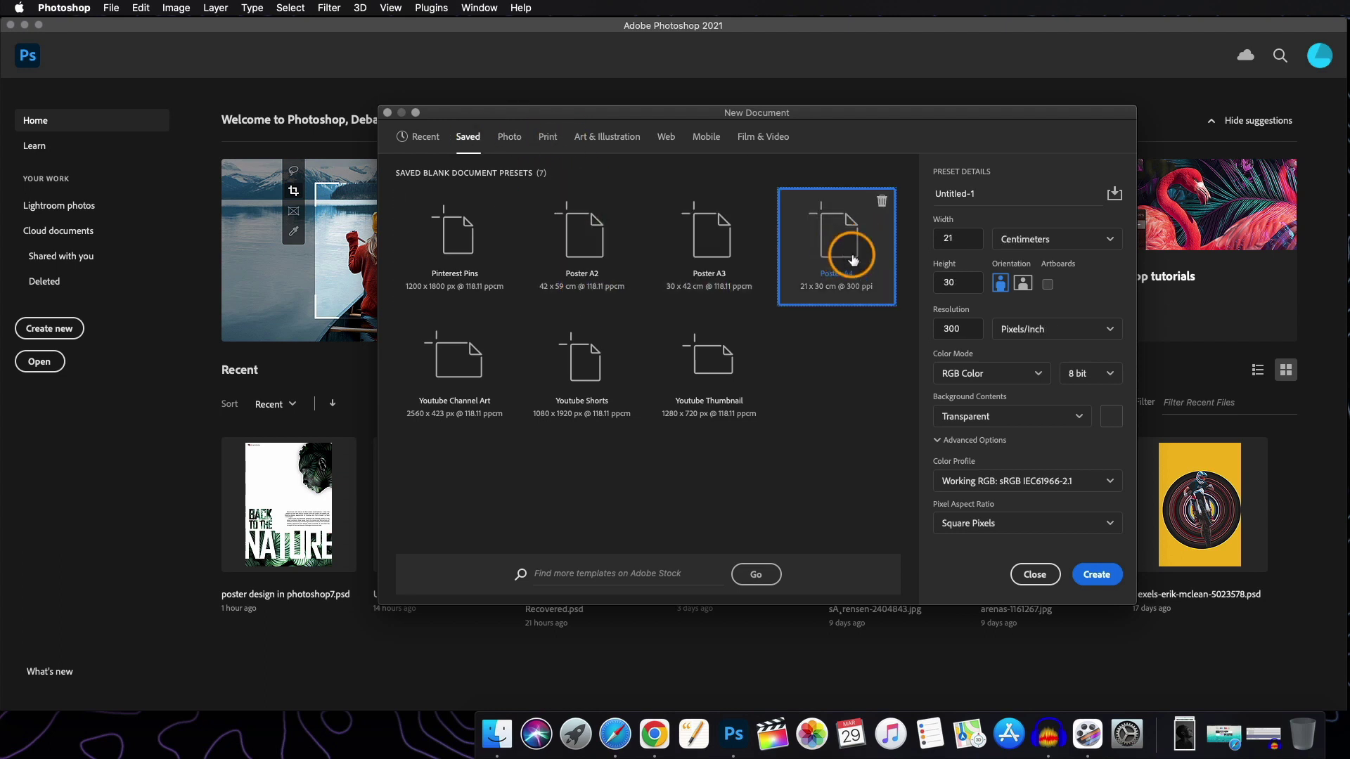
click(1097, 574)
- Place the image pexels-collis-3031397.jpg on the blank poster and commit the placement
click(1203, 738)
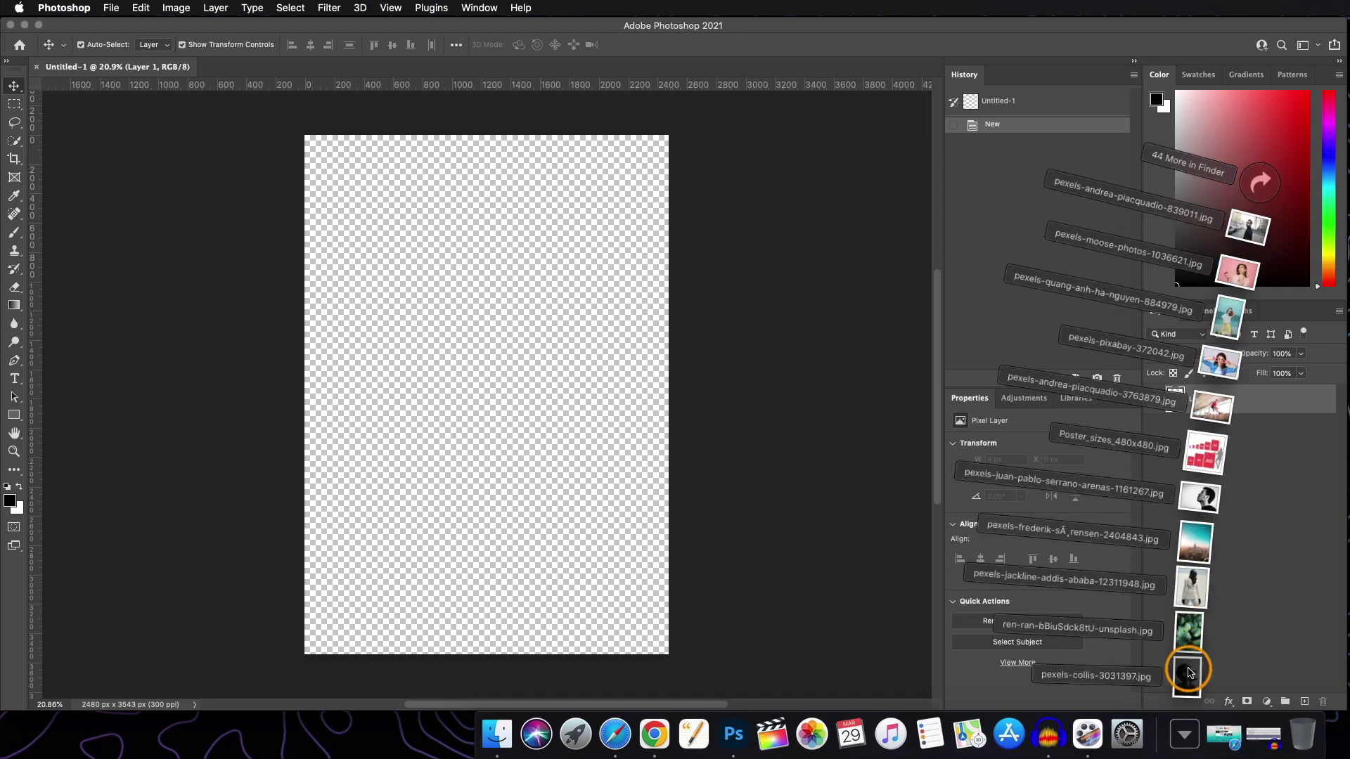
drag(1185, 668, 508, 327)
click(687, 46)
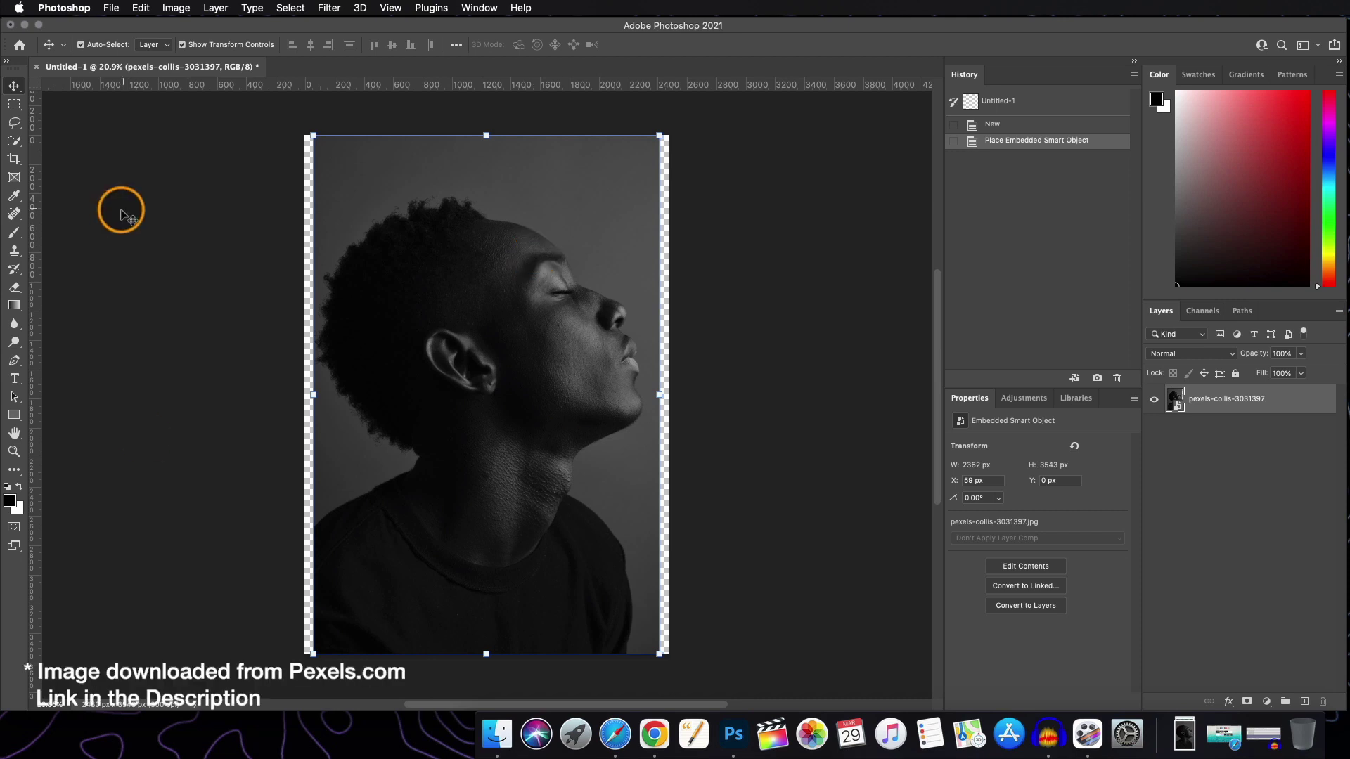
- Cut the man out of his background using Select Subject and a layer mask refined with Select and Mask
key(w)
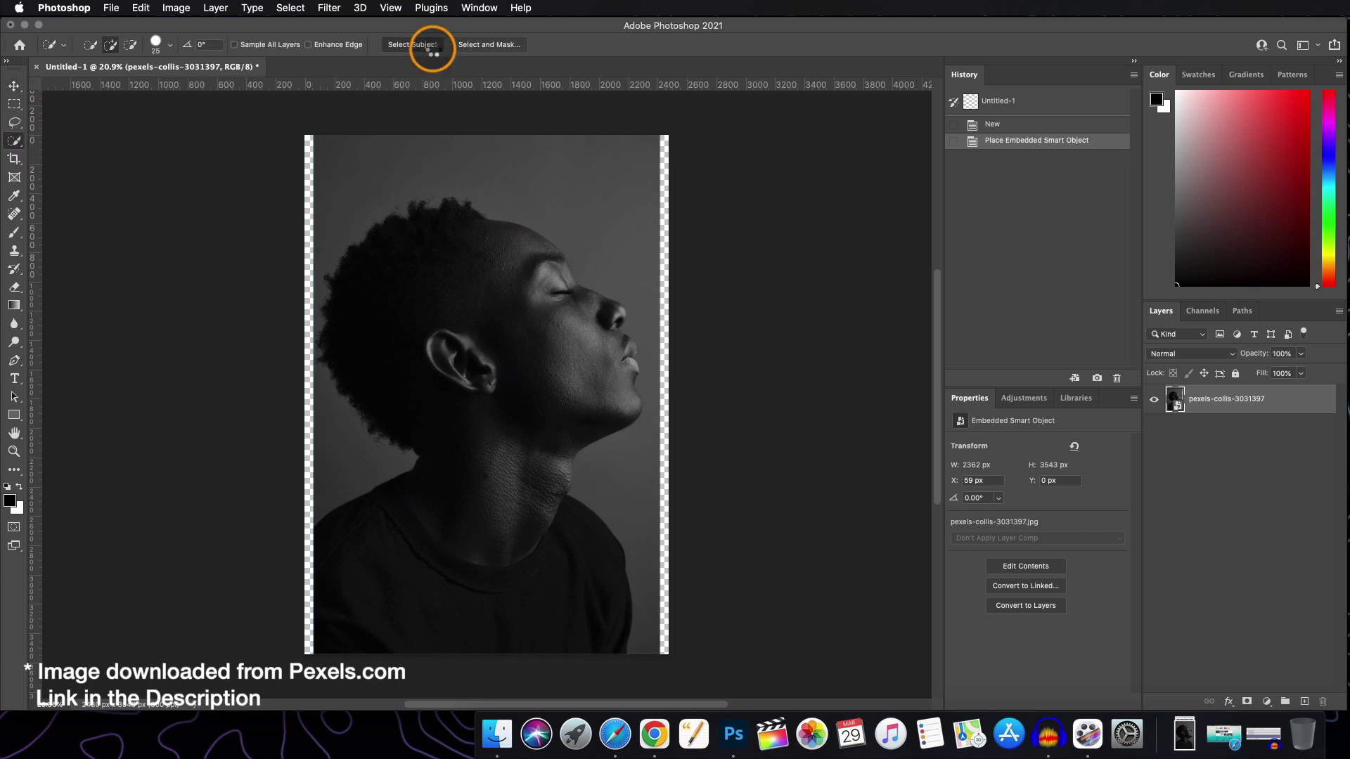
click(1246, 701)
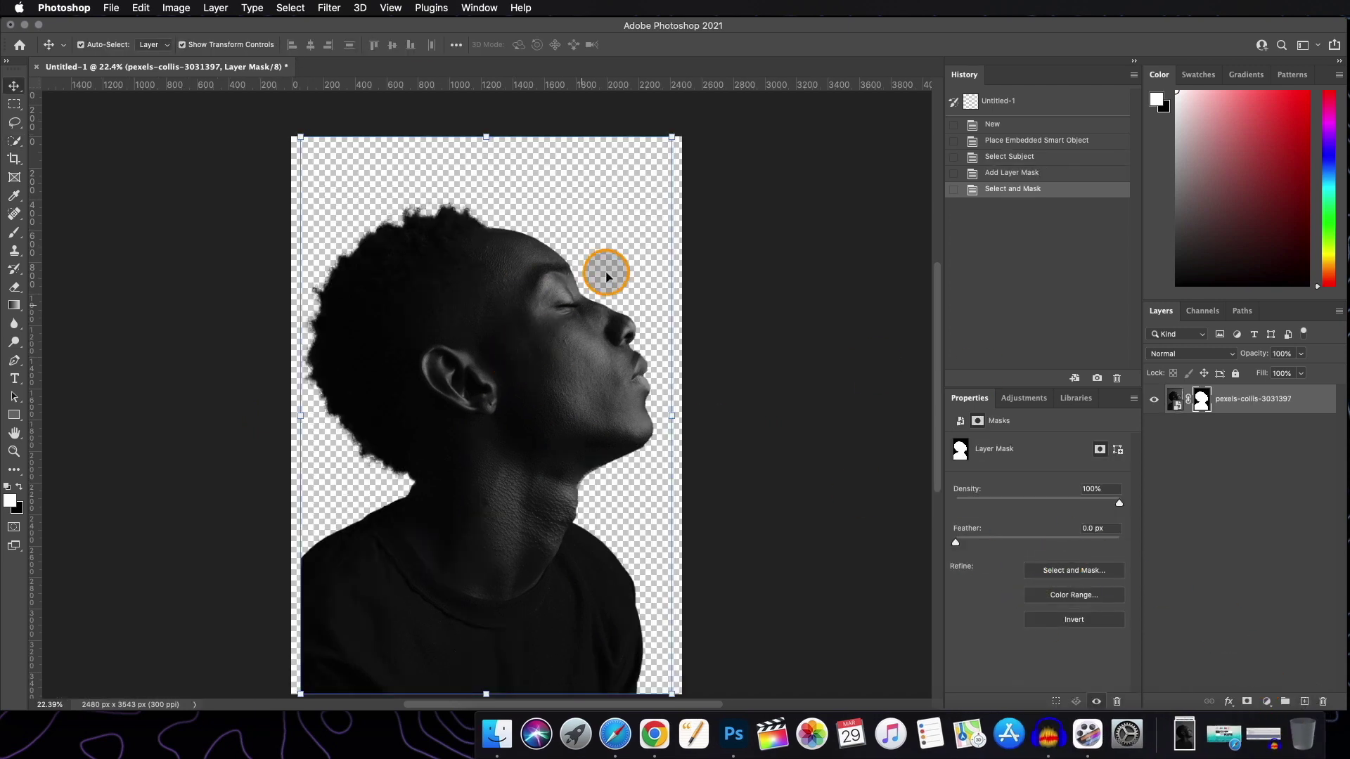
- Scale the masked portrait down to about 75.64% and position it near the middle of the poster
click(1202, 406)
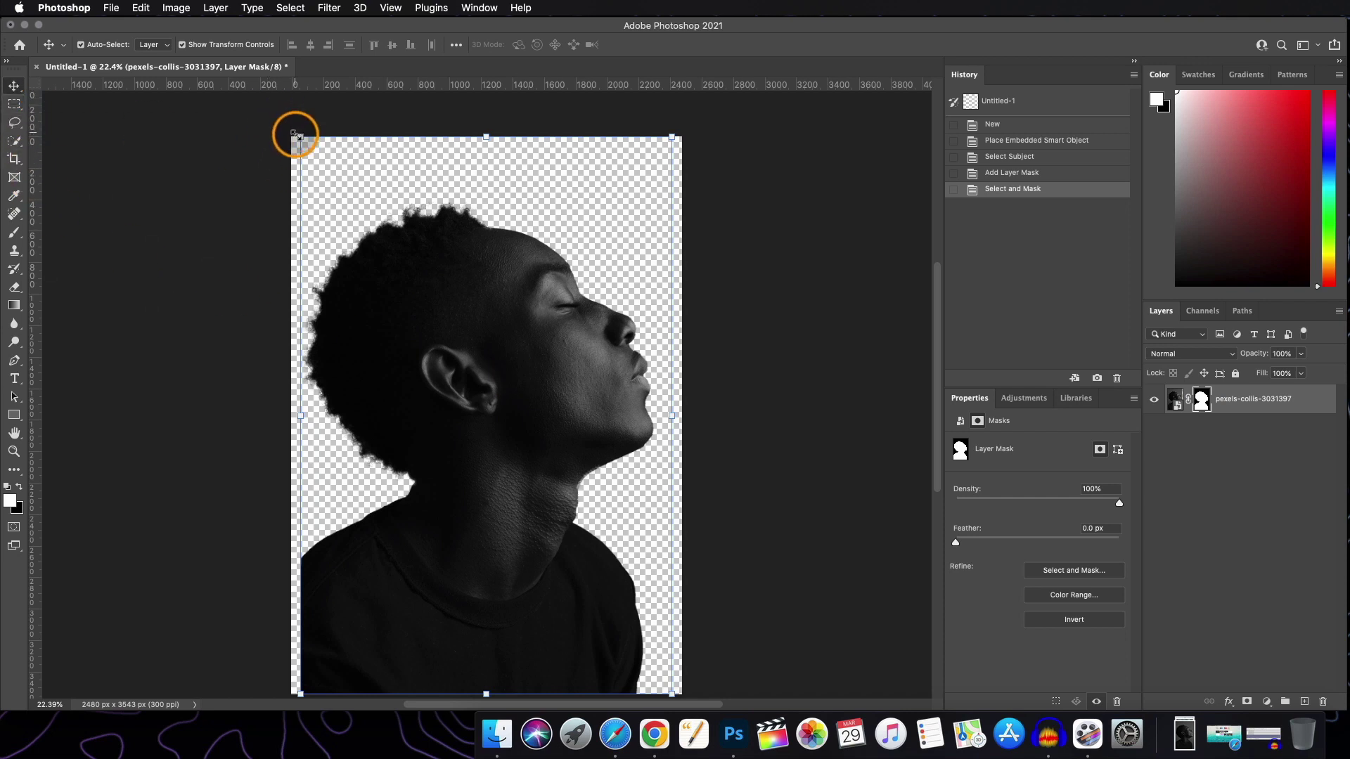
drag(298, 136, 391, 230)
drag(518, 392, 494, 340)
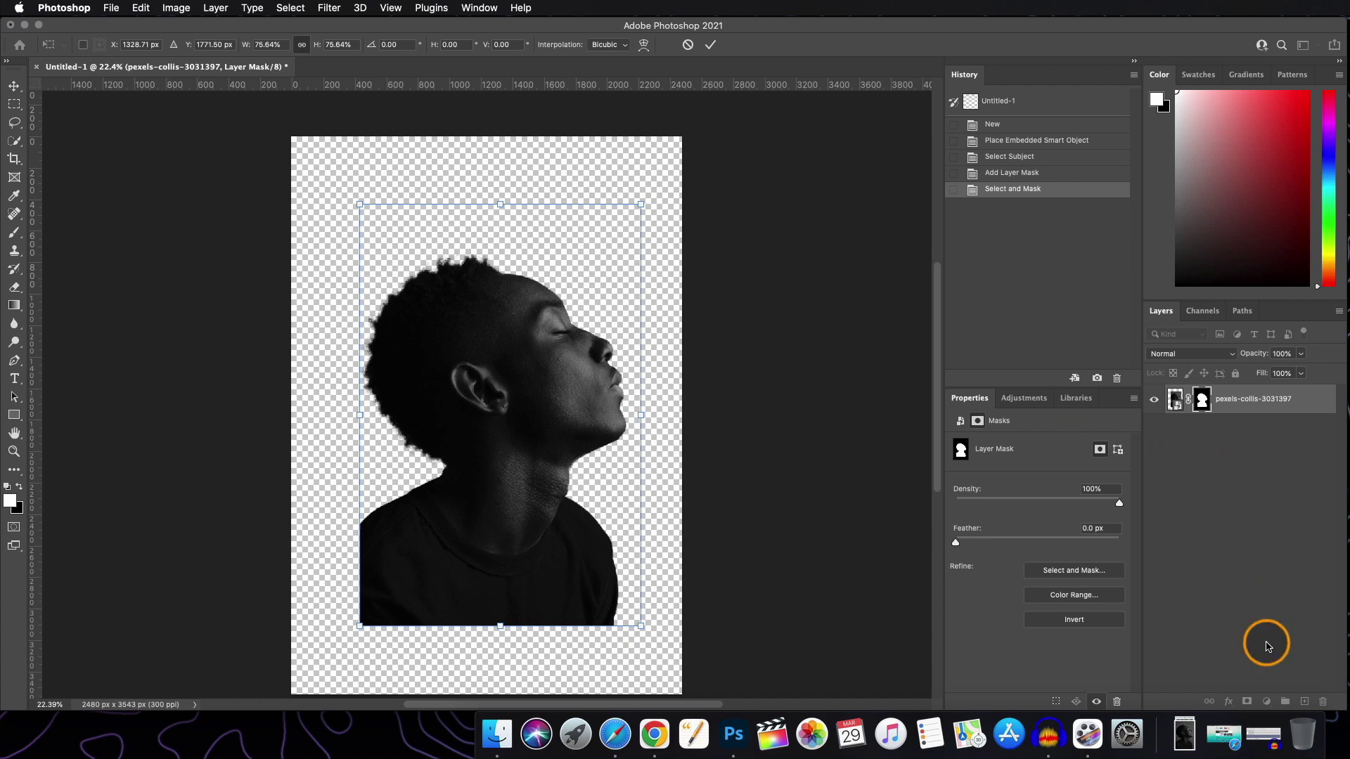
- Add a white (ffffff) Solid Color fill layer and move it beneath the portrait layer
click(1265, 682)
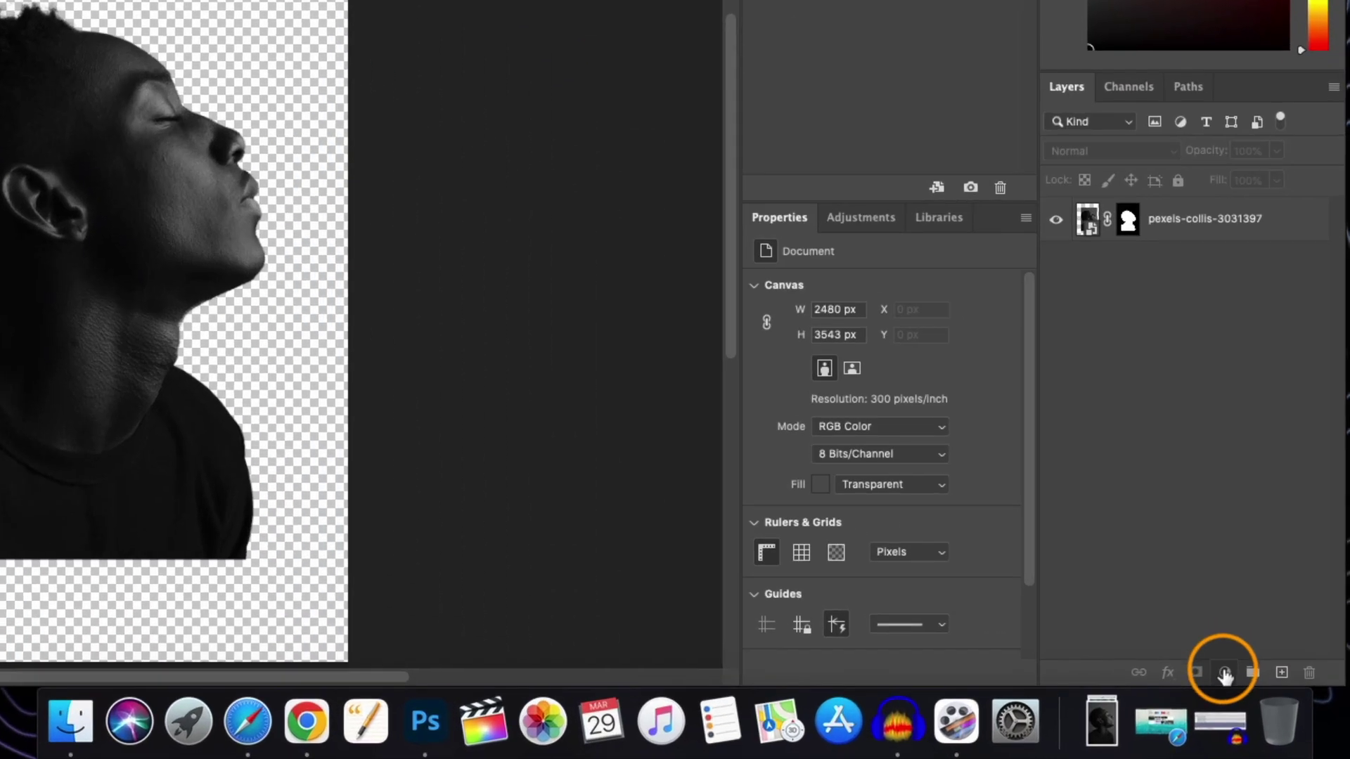
click(1224, 674)
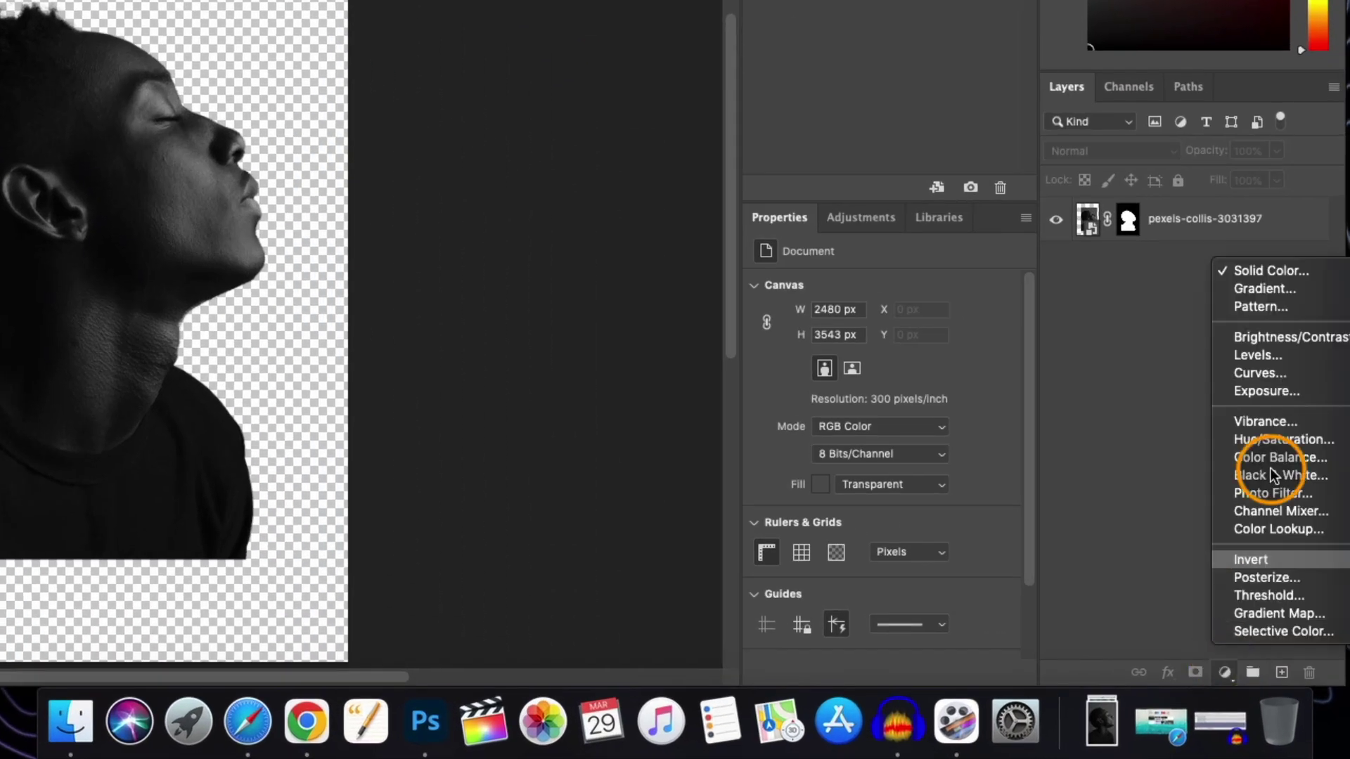
click(1292, 274)
drag(636, 293, 558, 3)
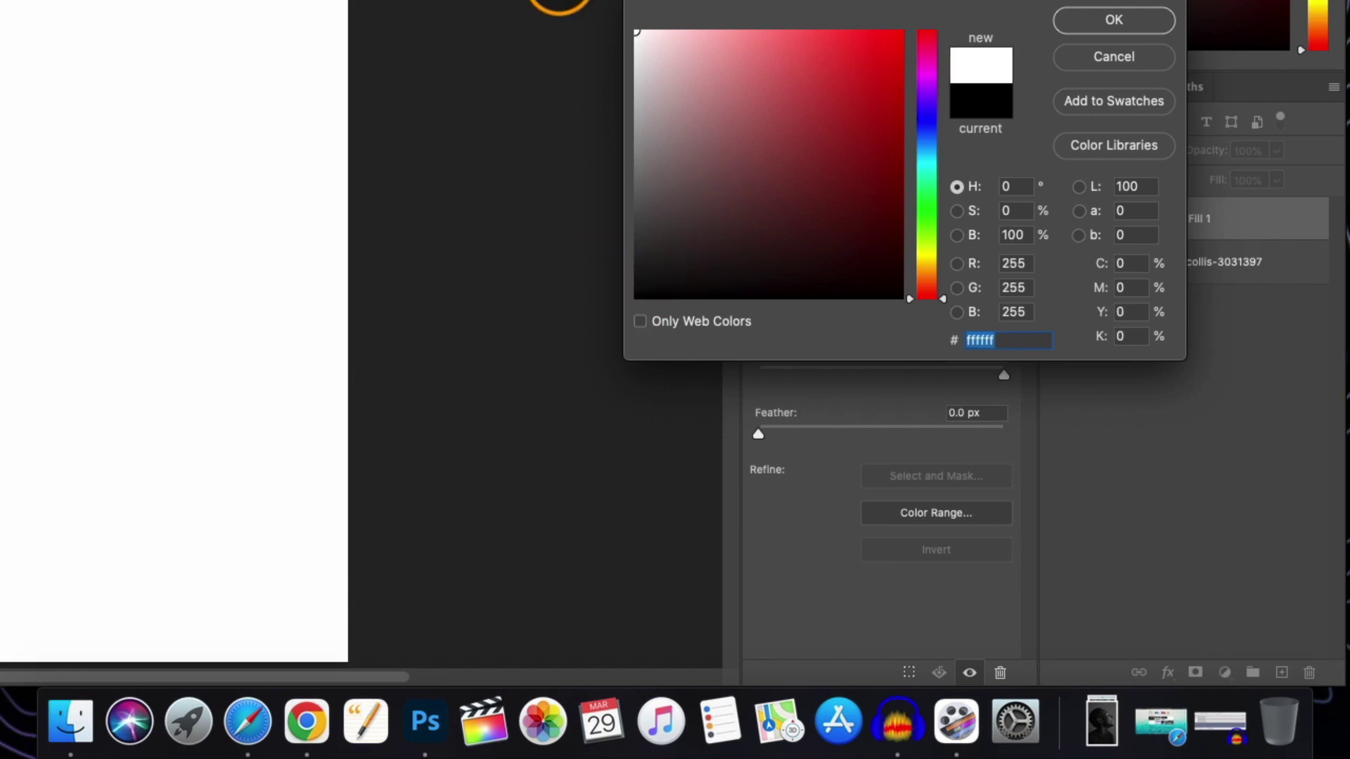
click(1139, 29)
drag(1223, 222, 1235, 295)
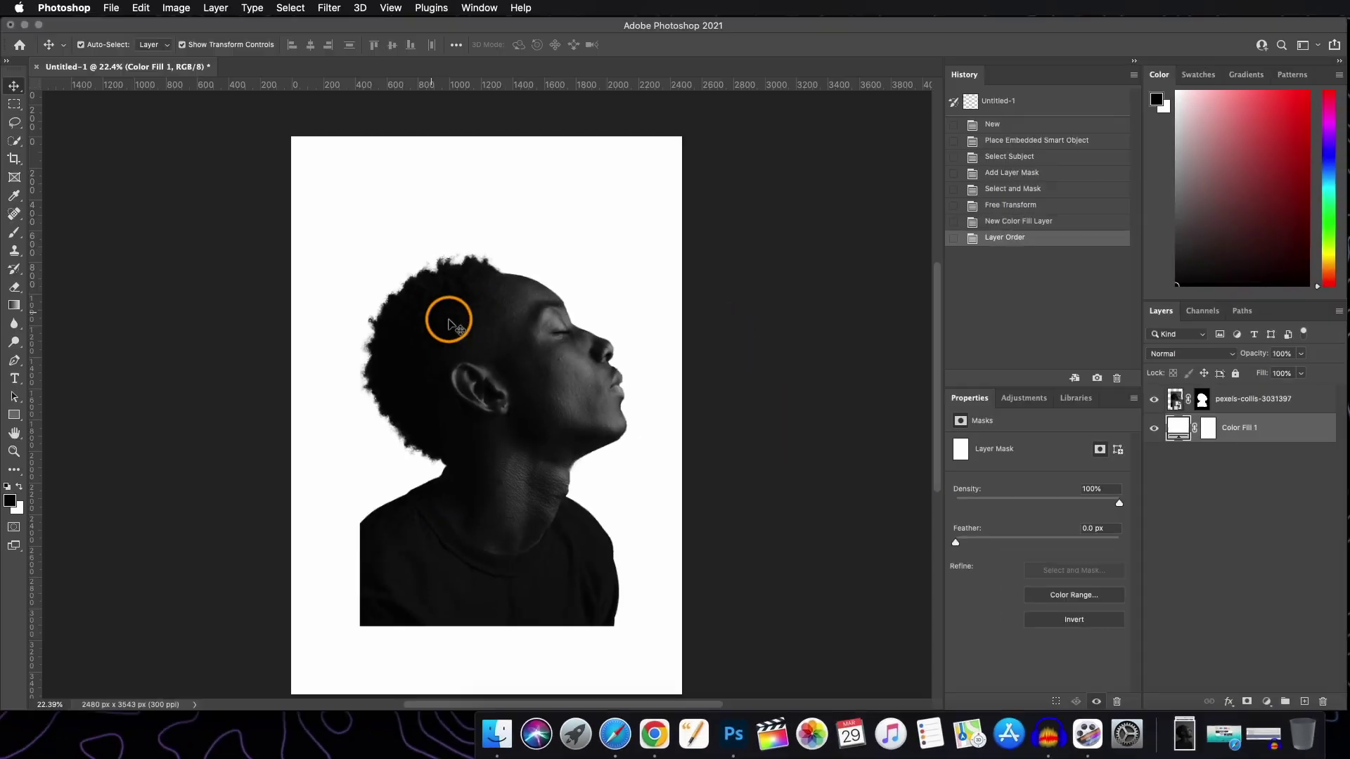
- Paint black on the portrait's layer mask with the Brush to clean the fringe along the hair at the back of the head
scroll(368, 339, up, 6)
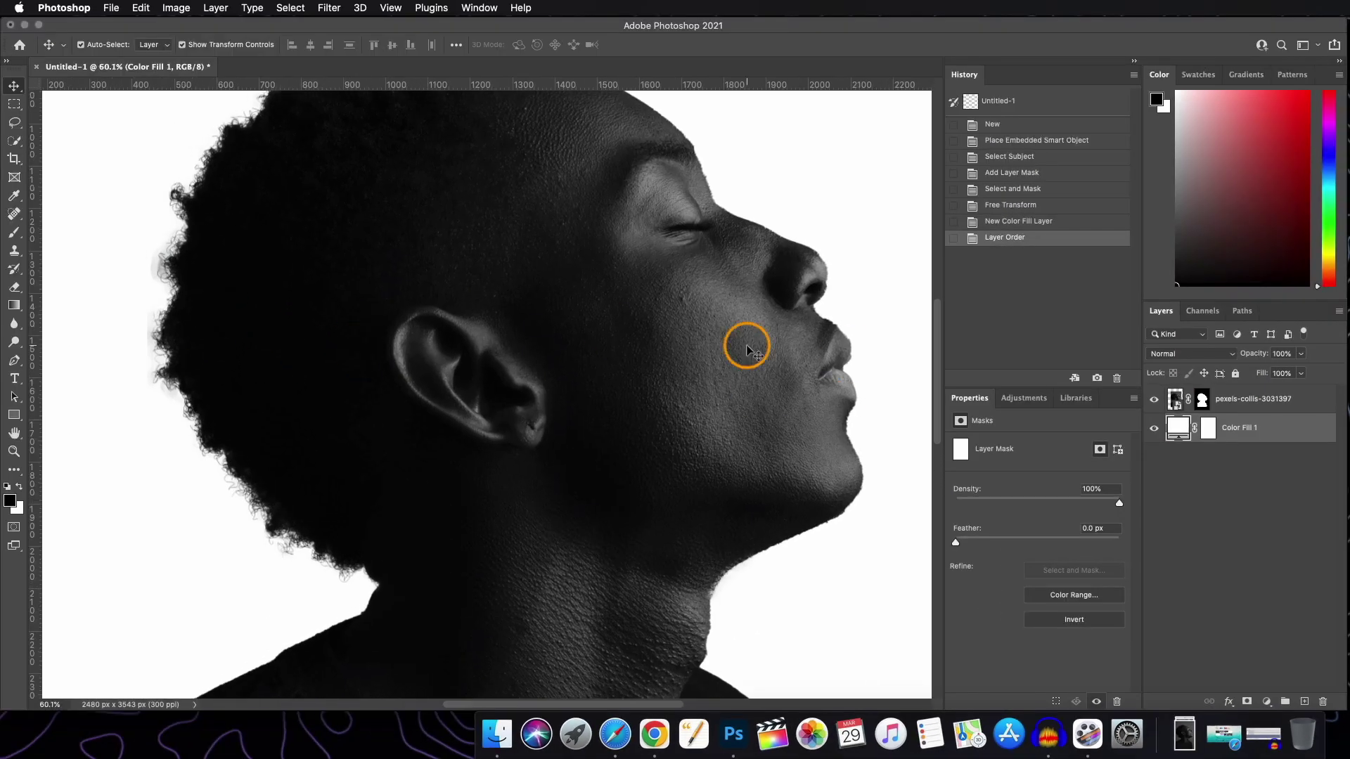
scroll(677, 334, down, 3)
scroll(576, 362, up, 2)
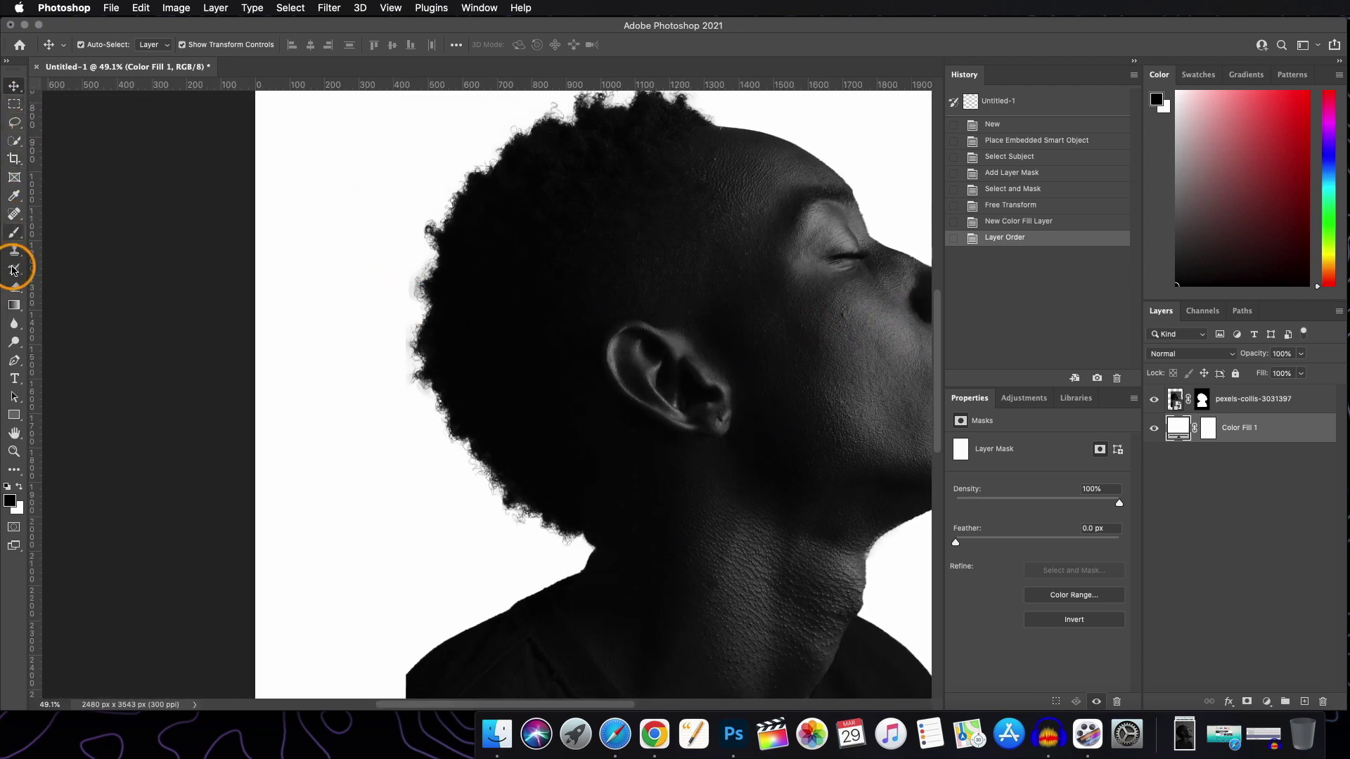
click(1201, 399)
key(x)
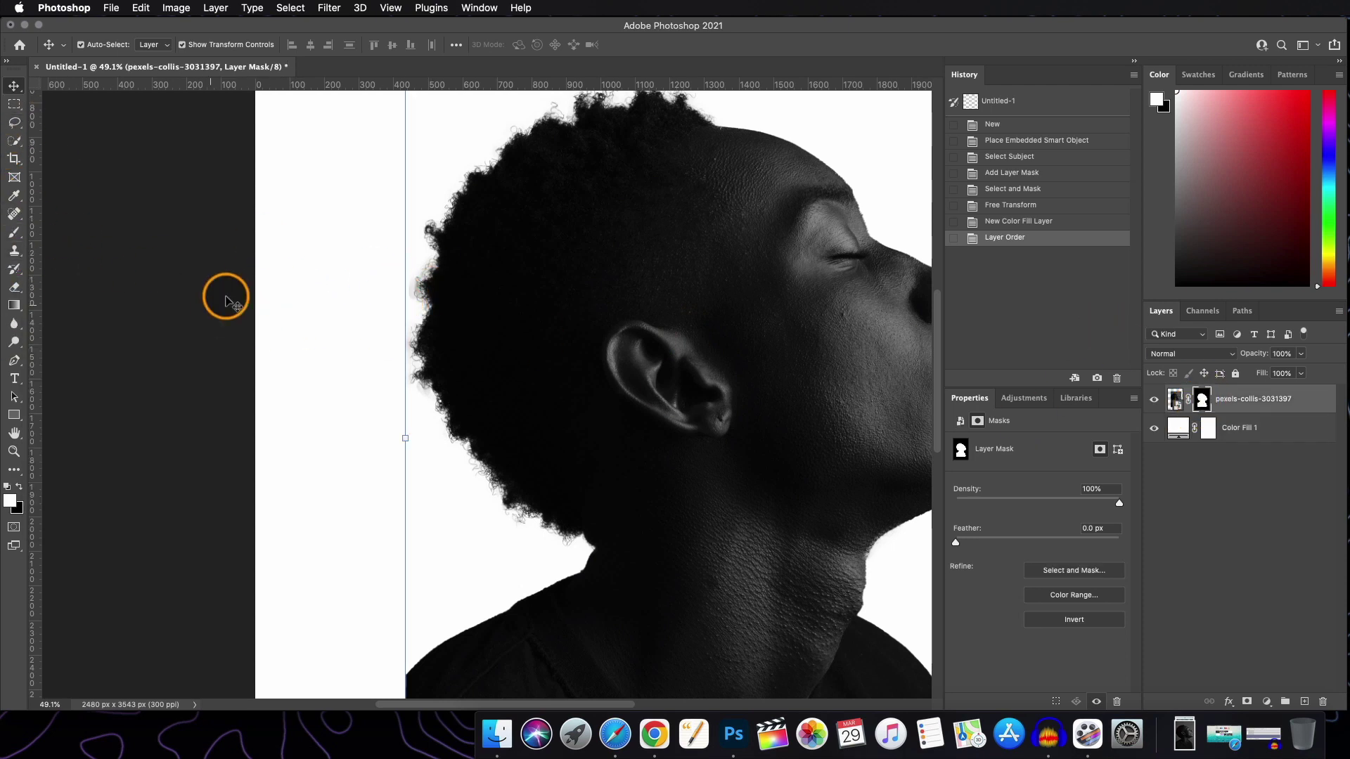
click(13, 235)
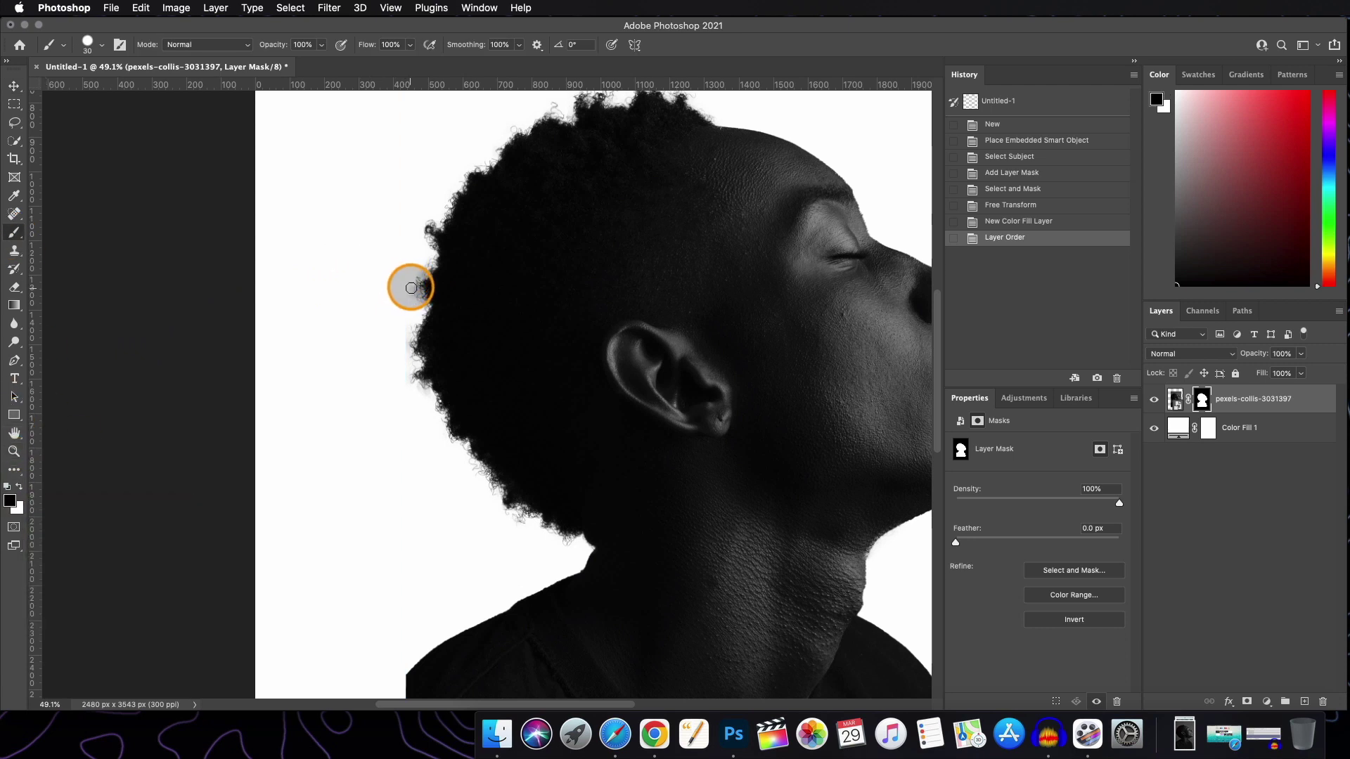
mouse_move(415, 306)
mouse_down()
mouse_move(409, 333)
mouse_move(398, 310)
mouse_up()
click(405, 344)
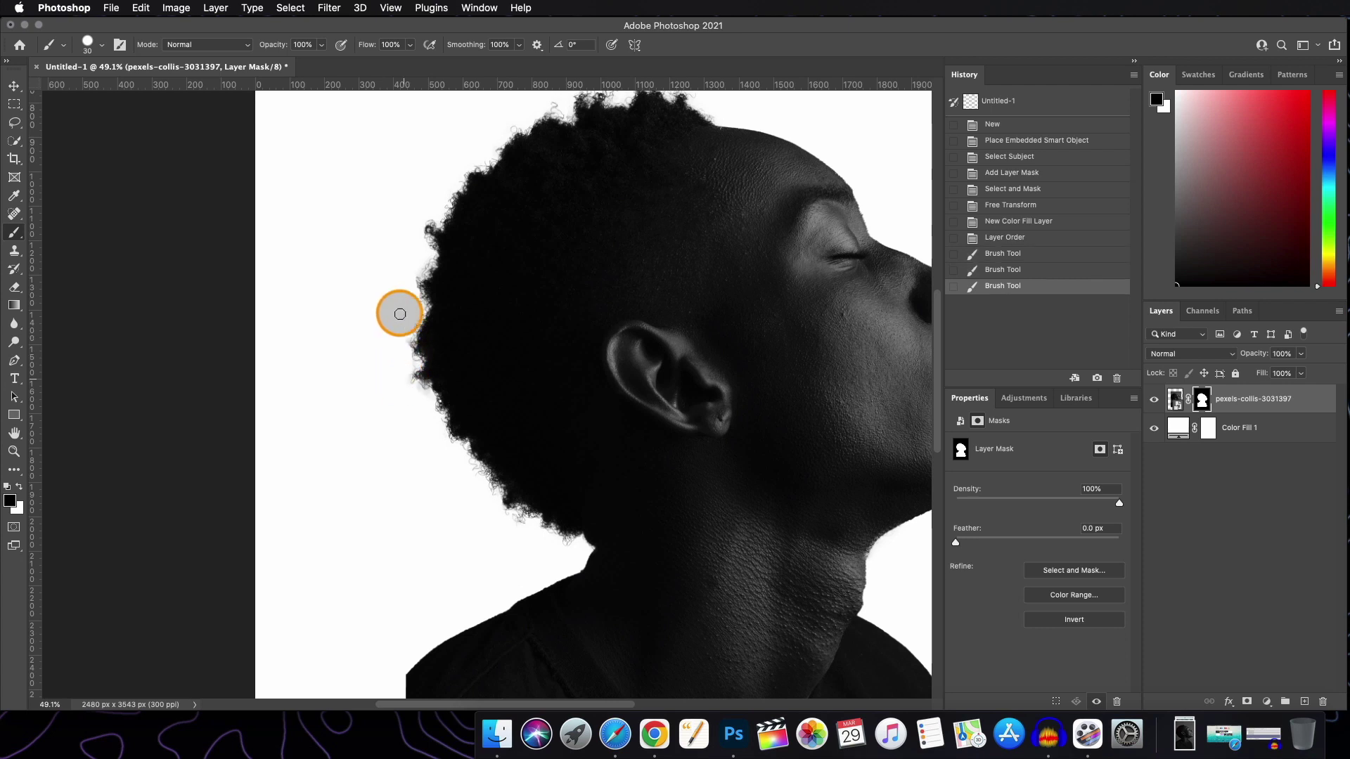
- Examine the edges of the cut-out portrait against the white background
scroll(570, 199, up, 5)
scroll(571, 201, down, 5)
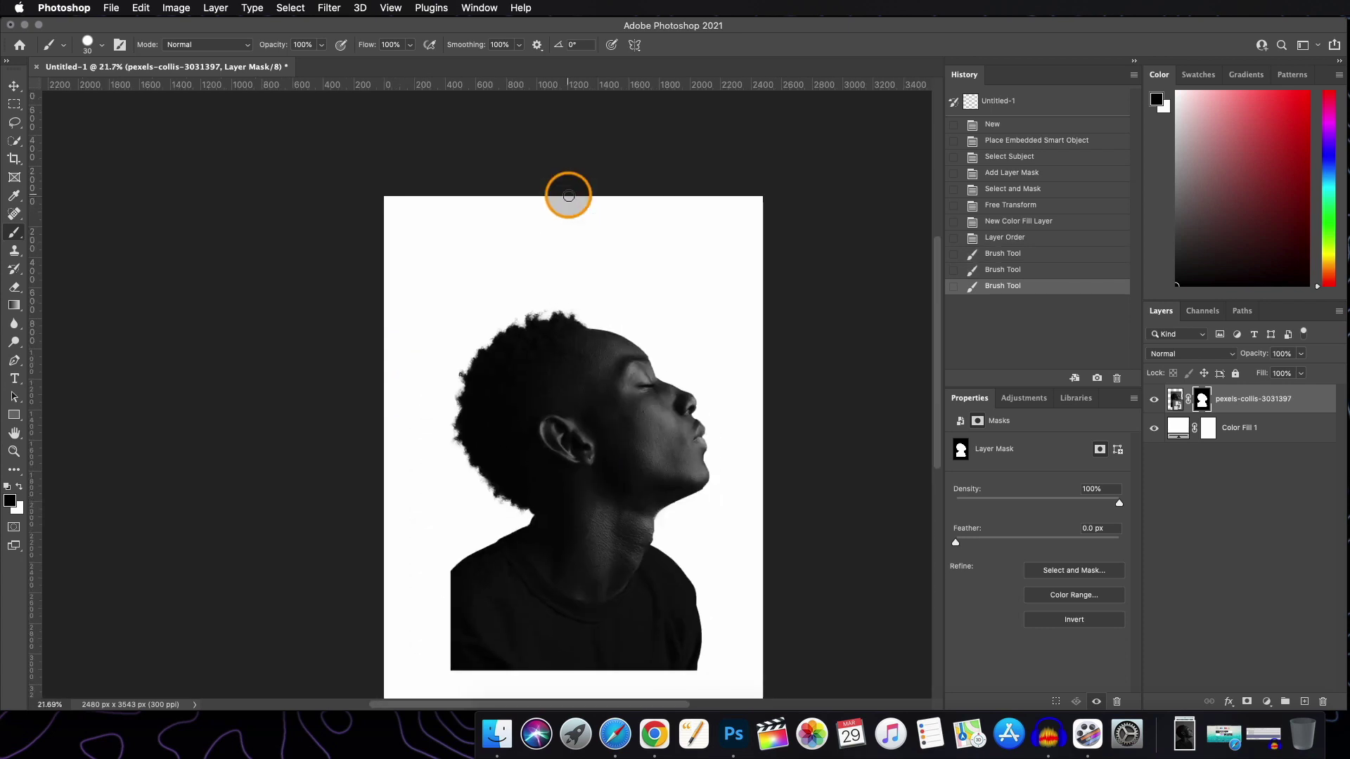
scroll(568, 194, down, 4)
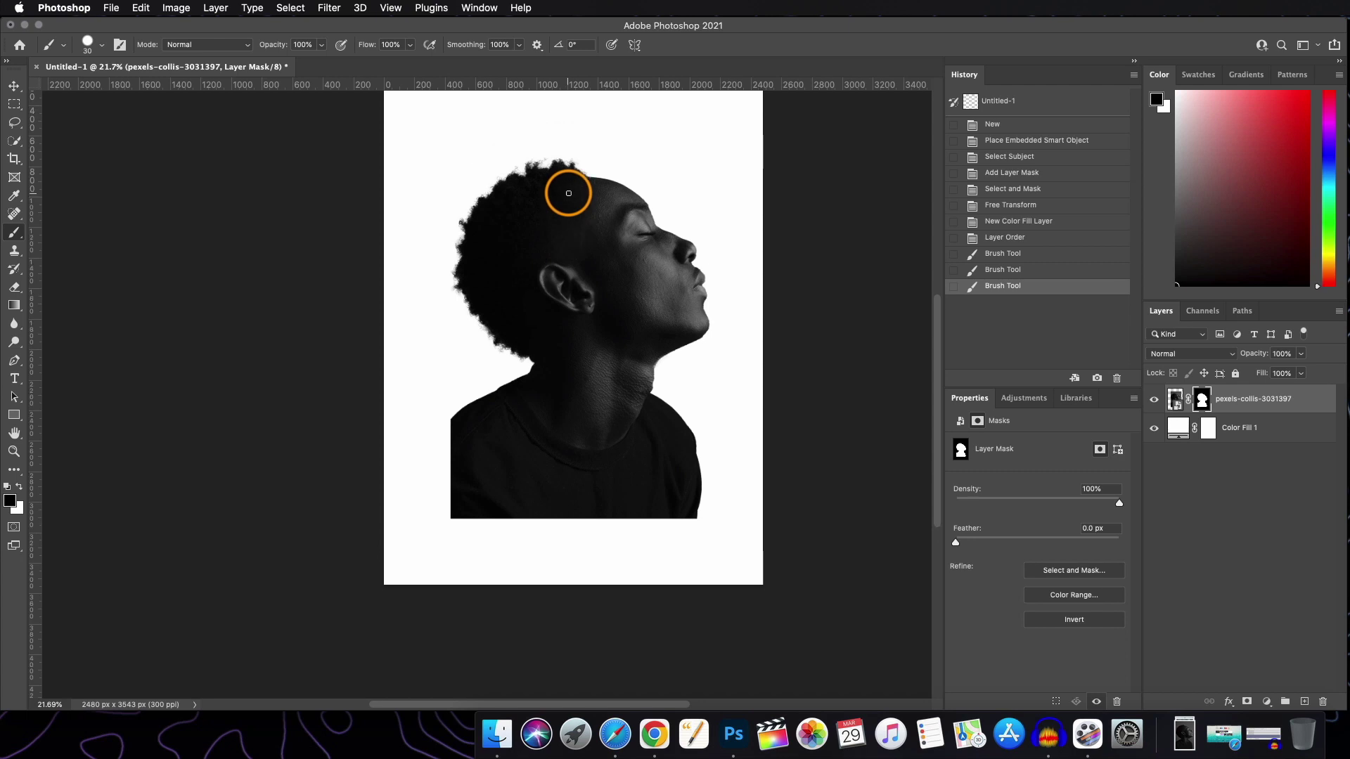
click(13, 85)
scroll(664, 297, up, 3)
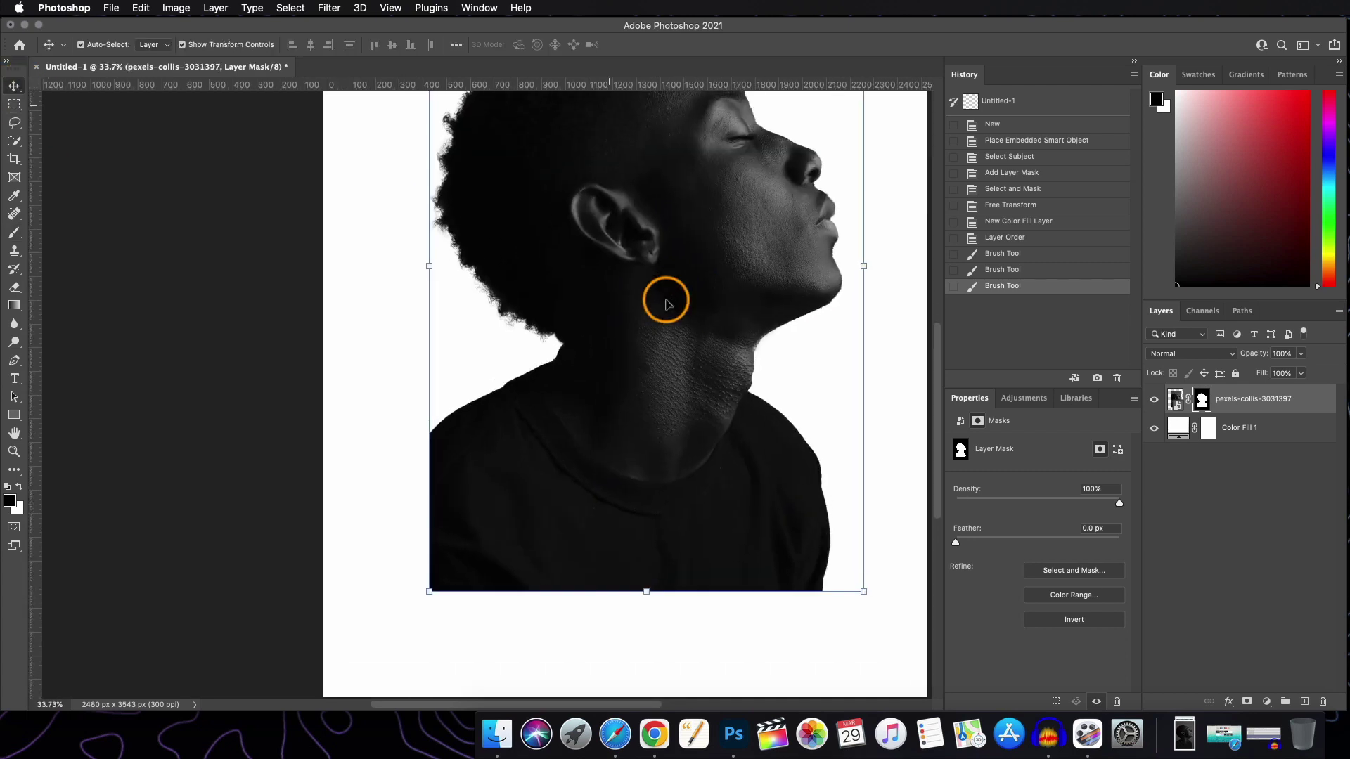
scroll(661, 341, up, 1)
scroll(661, 343, down, 3)
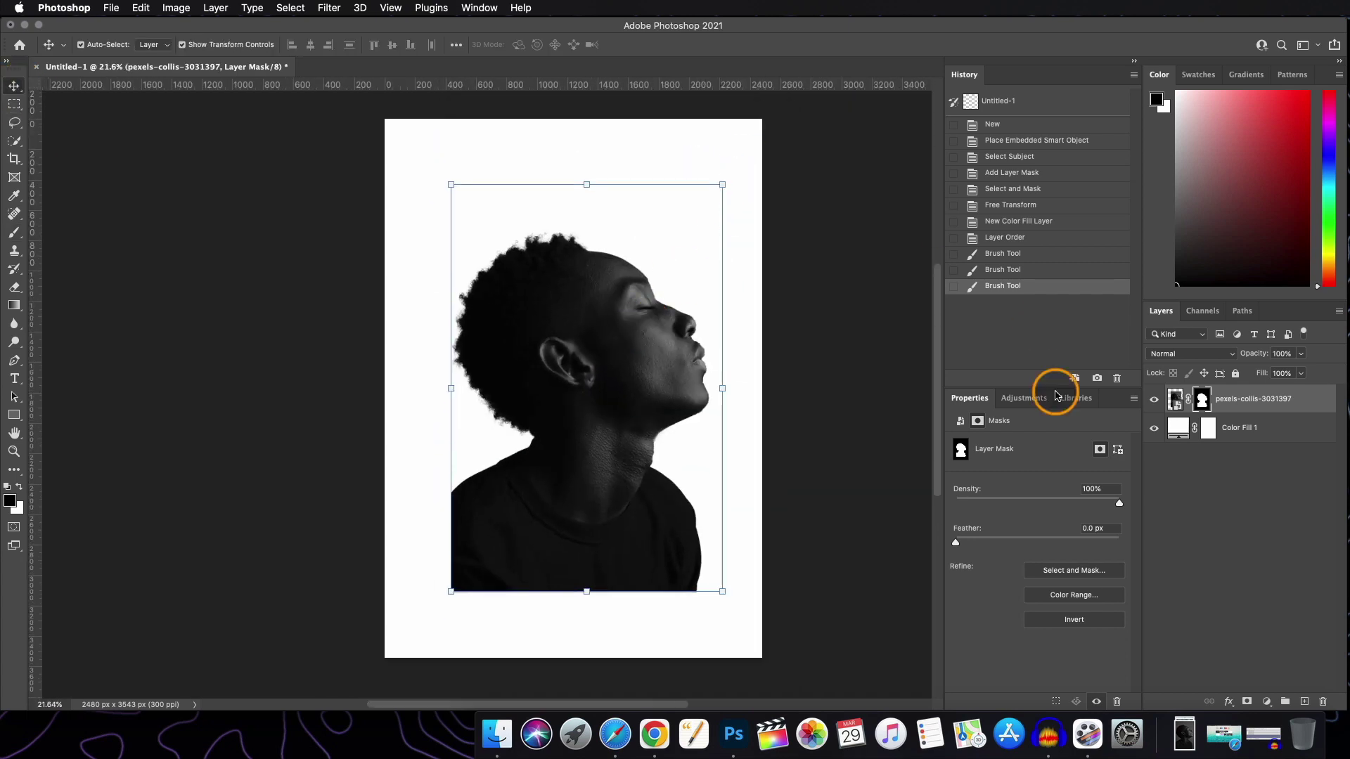
click(602, 150)
scroll(621, 342, up, 2)
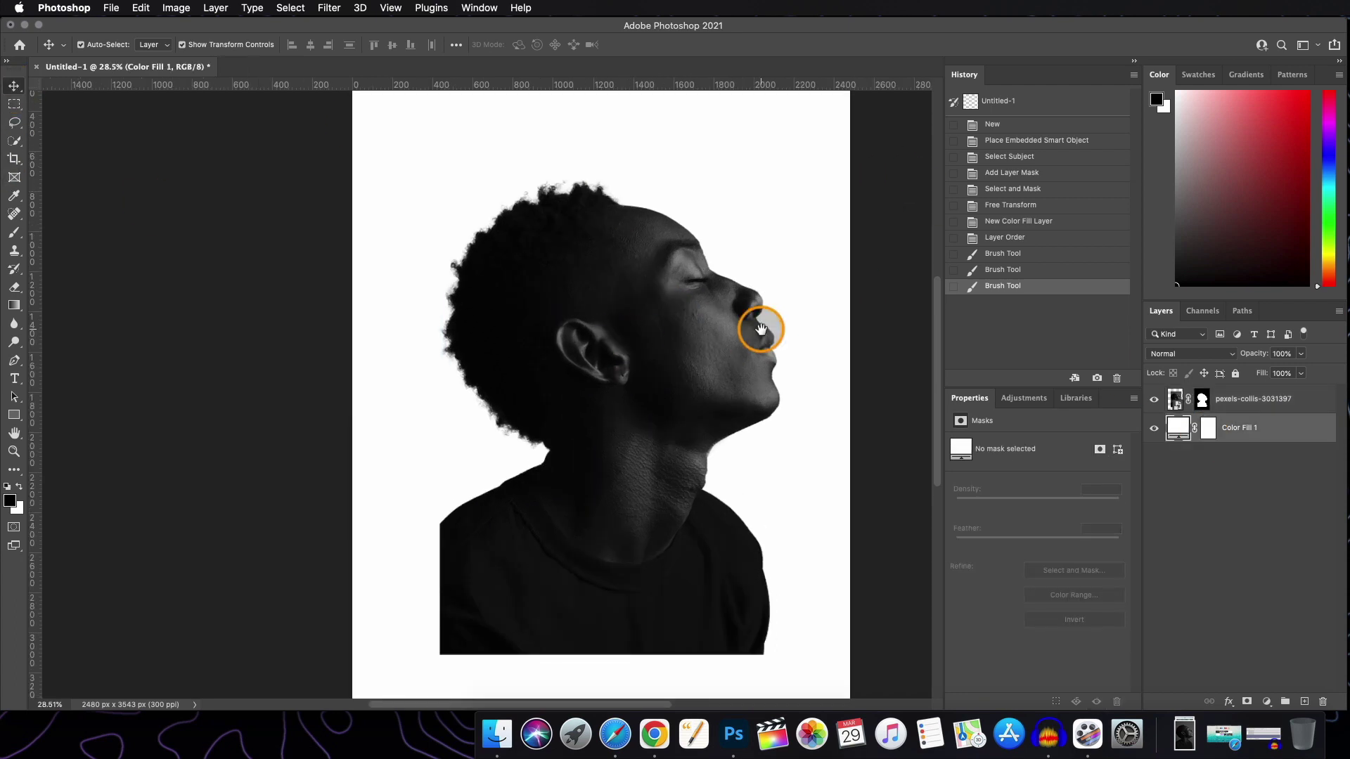
drag(762, 323, 703, 334)
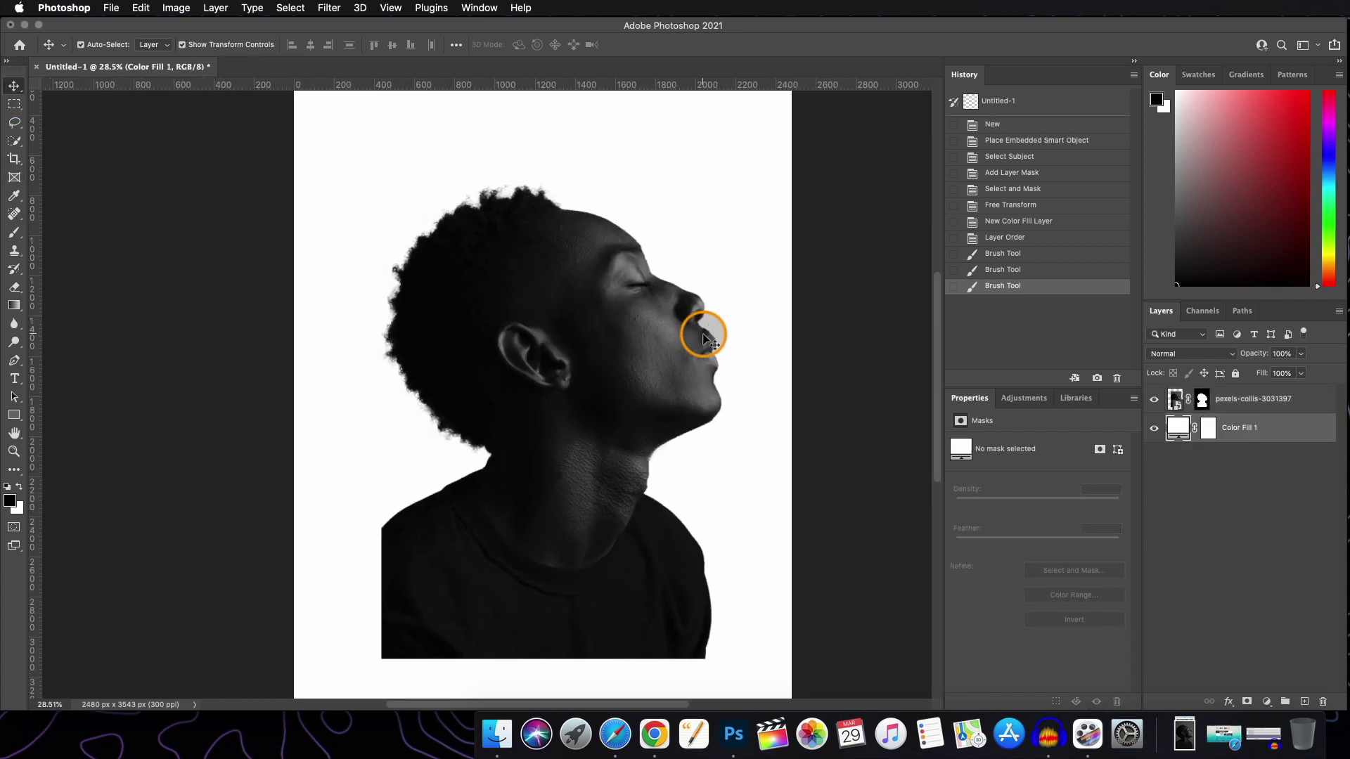
scroll(703, 343, down, 3)
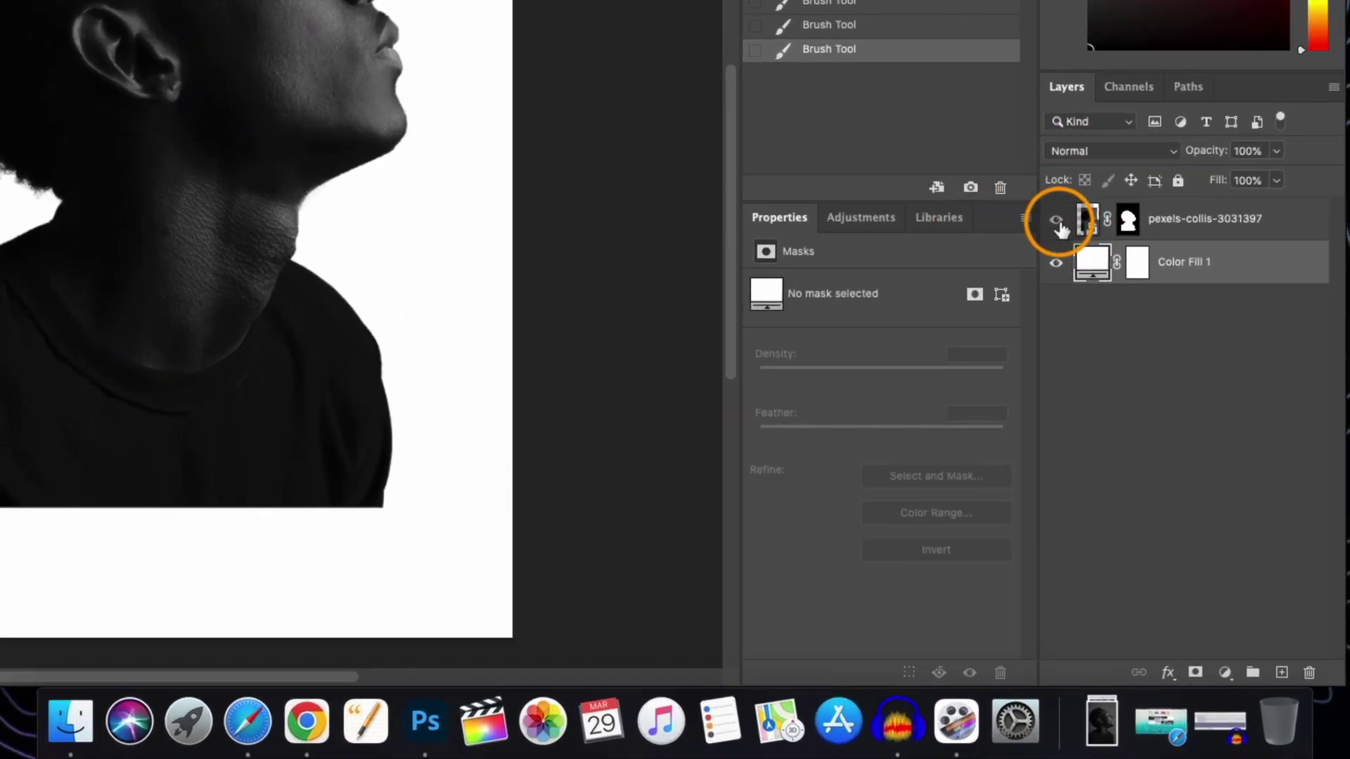
- Hide the portrait layer and place the leaf image ren-ran-bBiuSdck8tU-unsplash.jpg above the white fill layer
click(1057, 221)
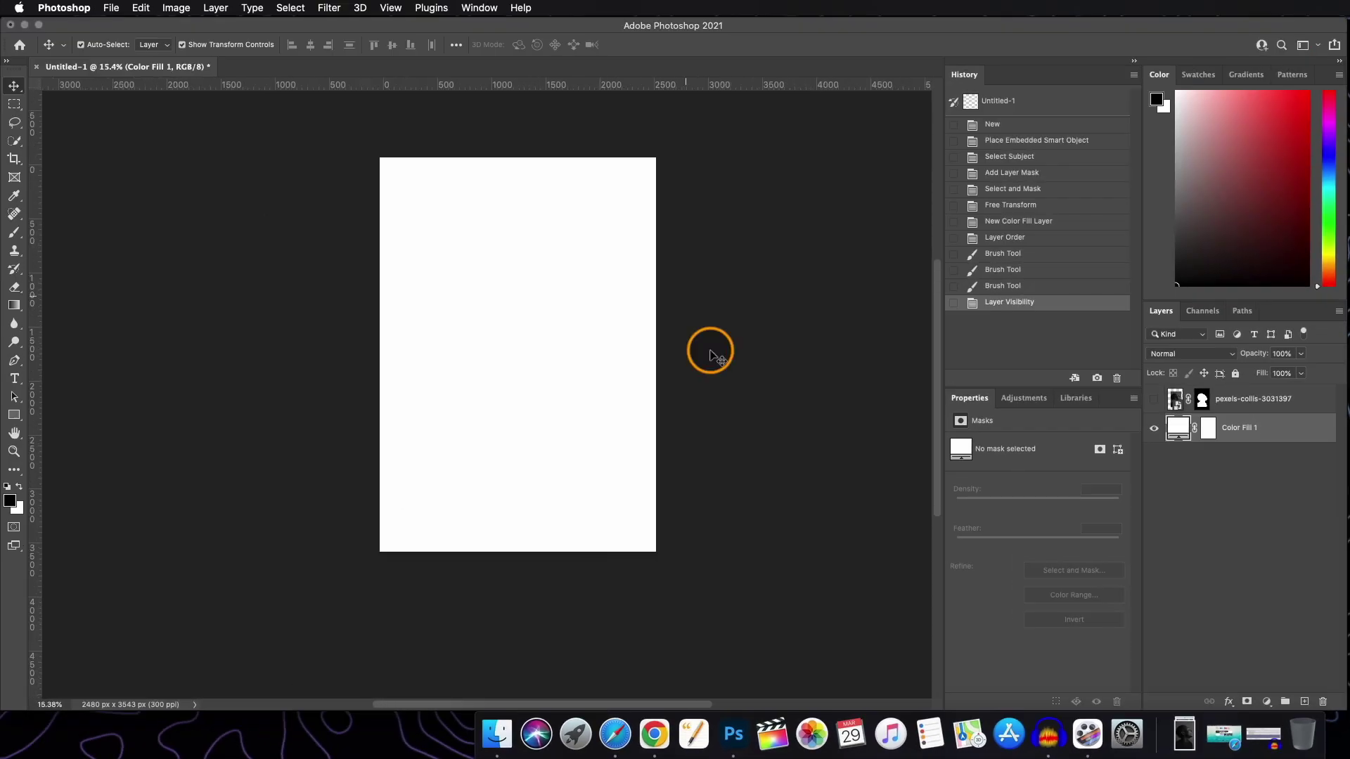
scroll(710, 352, up, 1)
click(1178, 731)
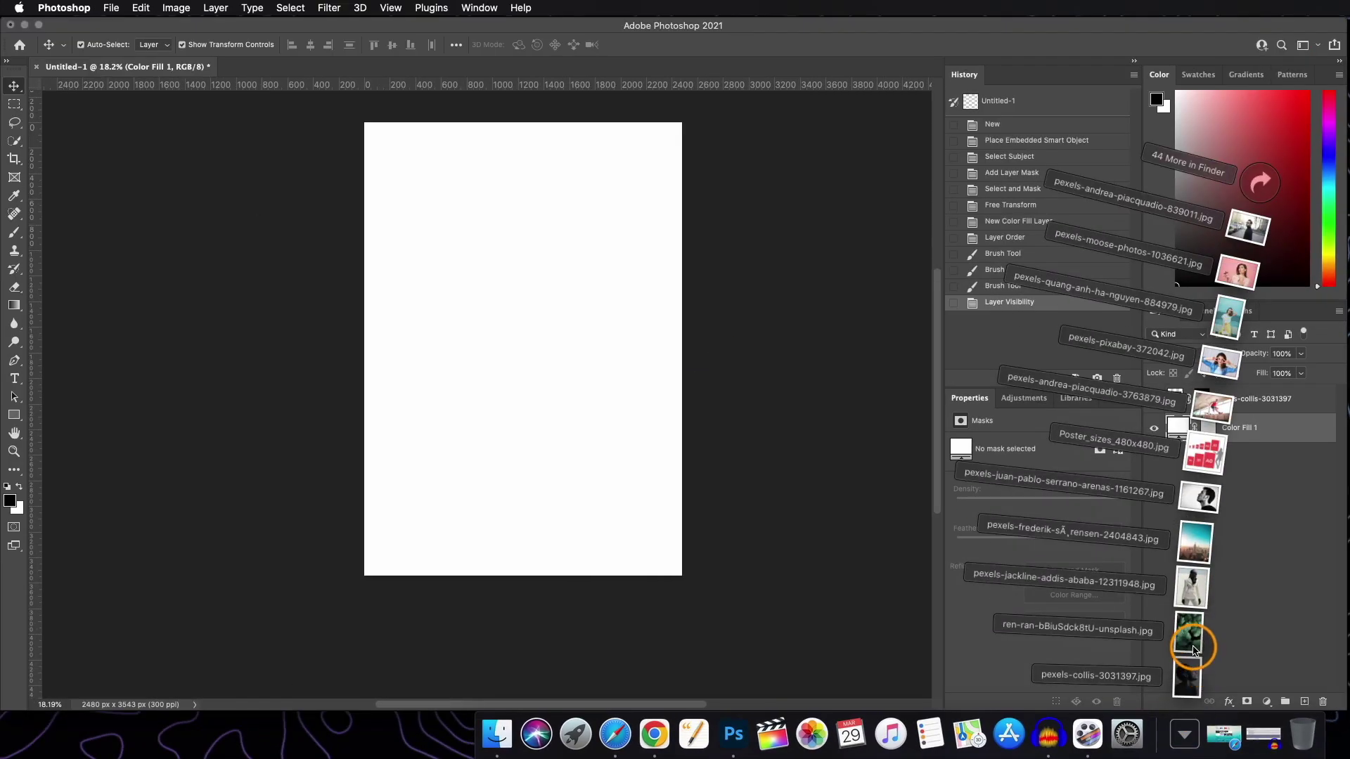
drag(1193, 650, 622, 312)
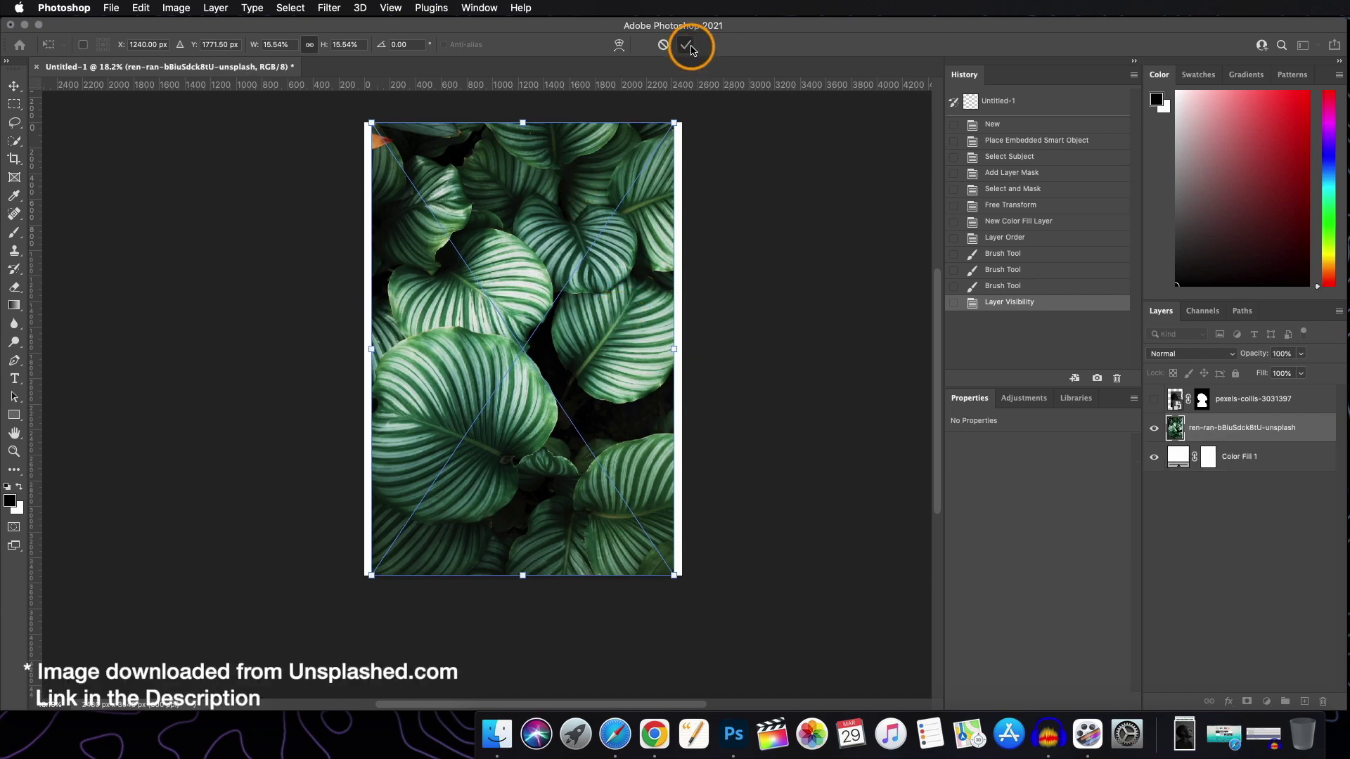
key(Return)
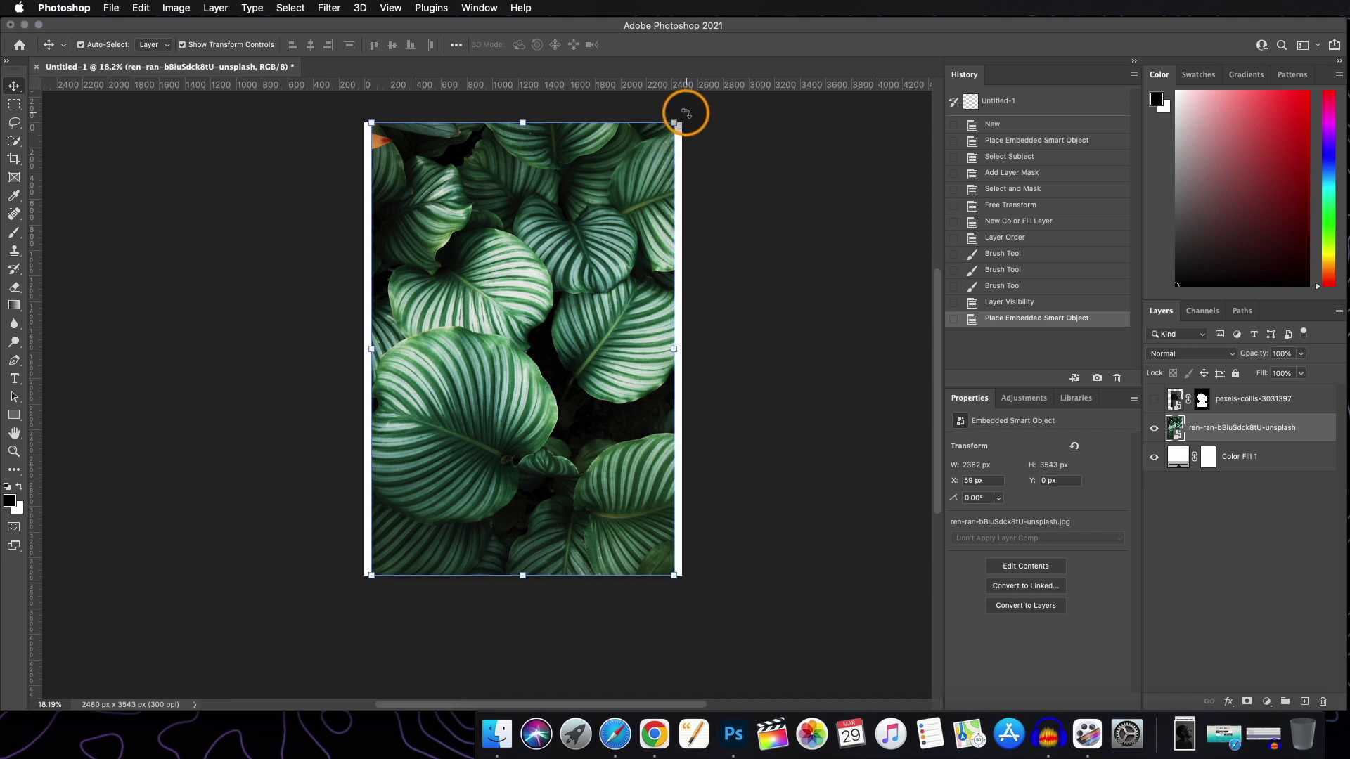
- Rotate the leaf image 90° so that it lies horizontally across the poster, and commit the rotation
drag(685, 113, 810, 503)
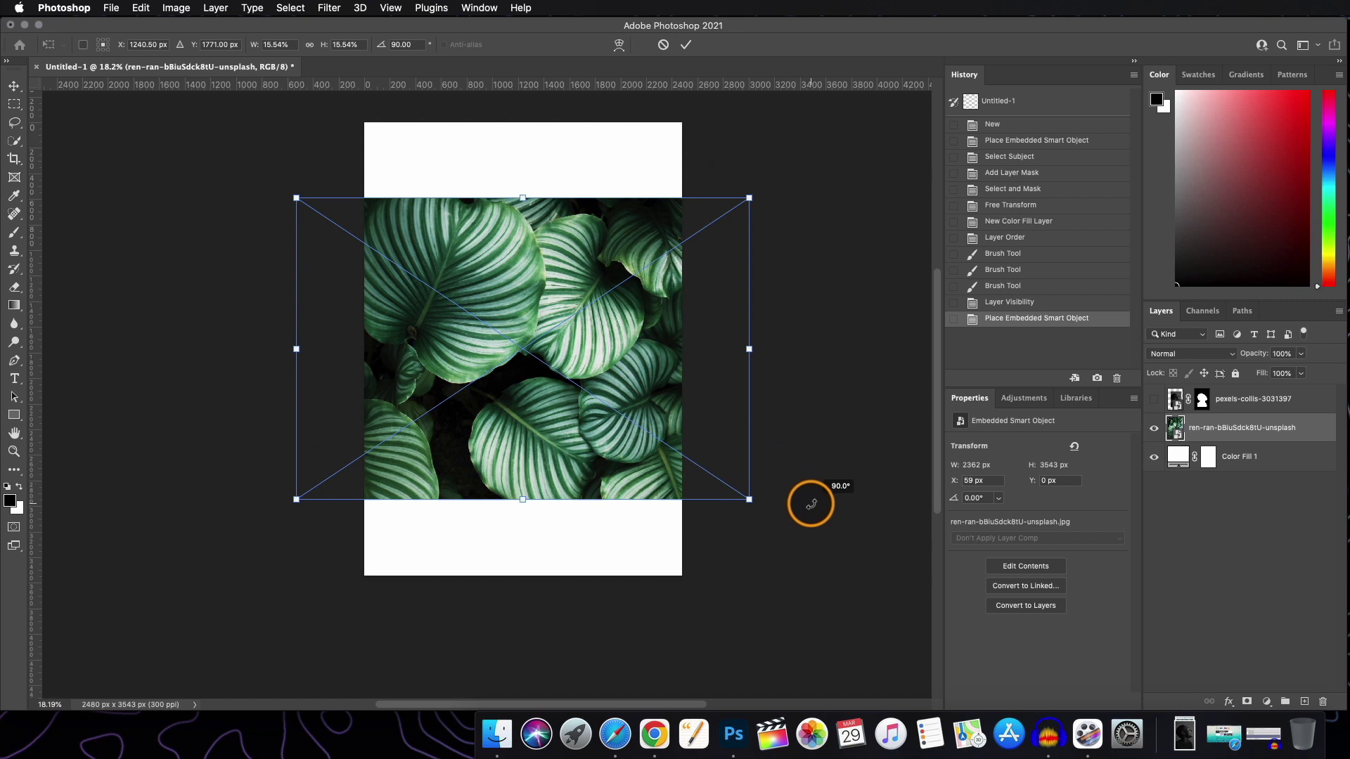
drag(812, 500, 832, 426)
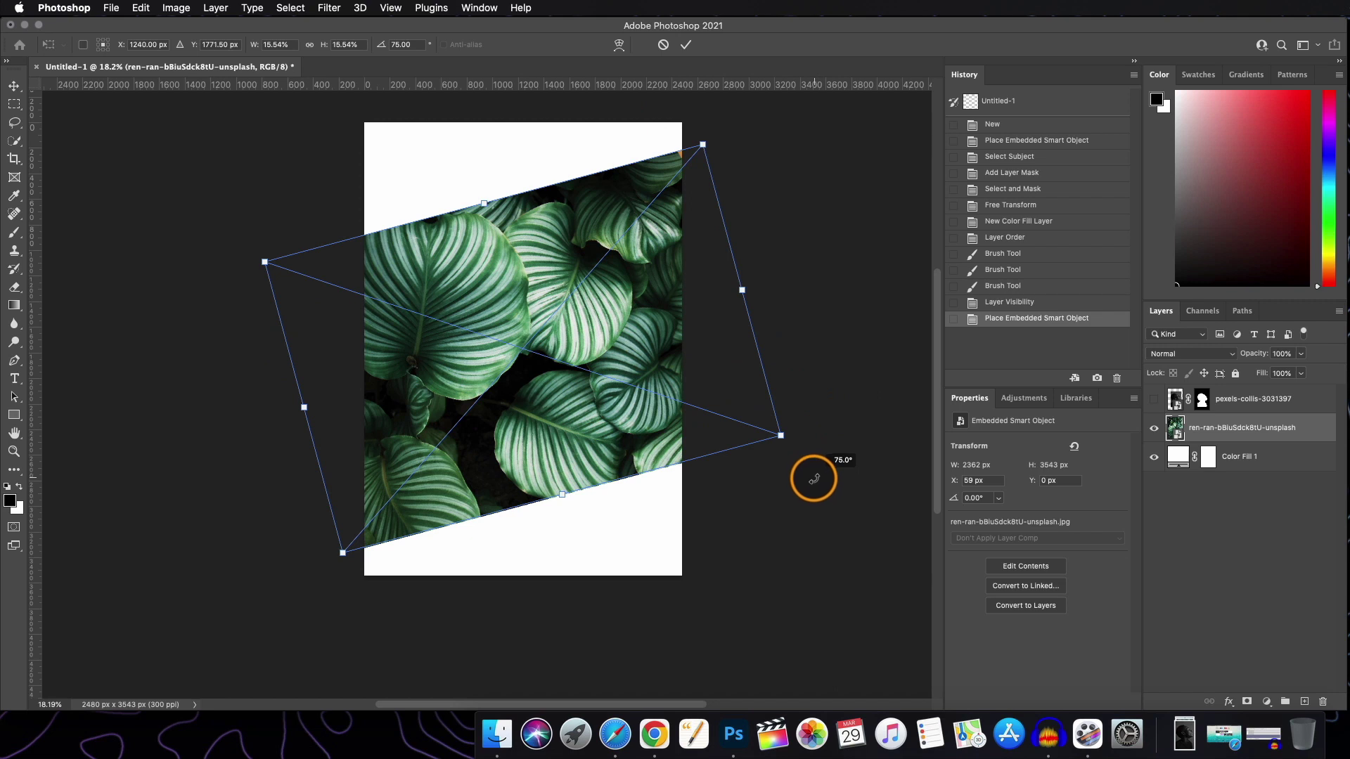
drag(813, 479, 787, 457)
key(super+z)
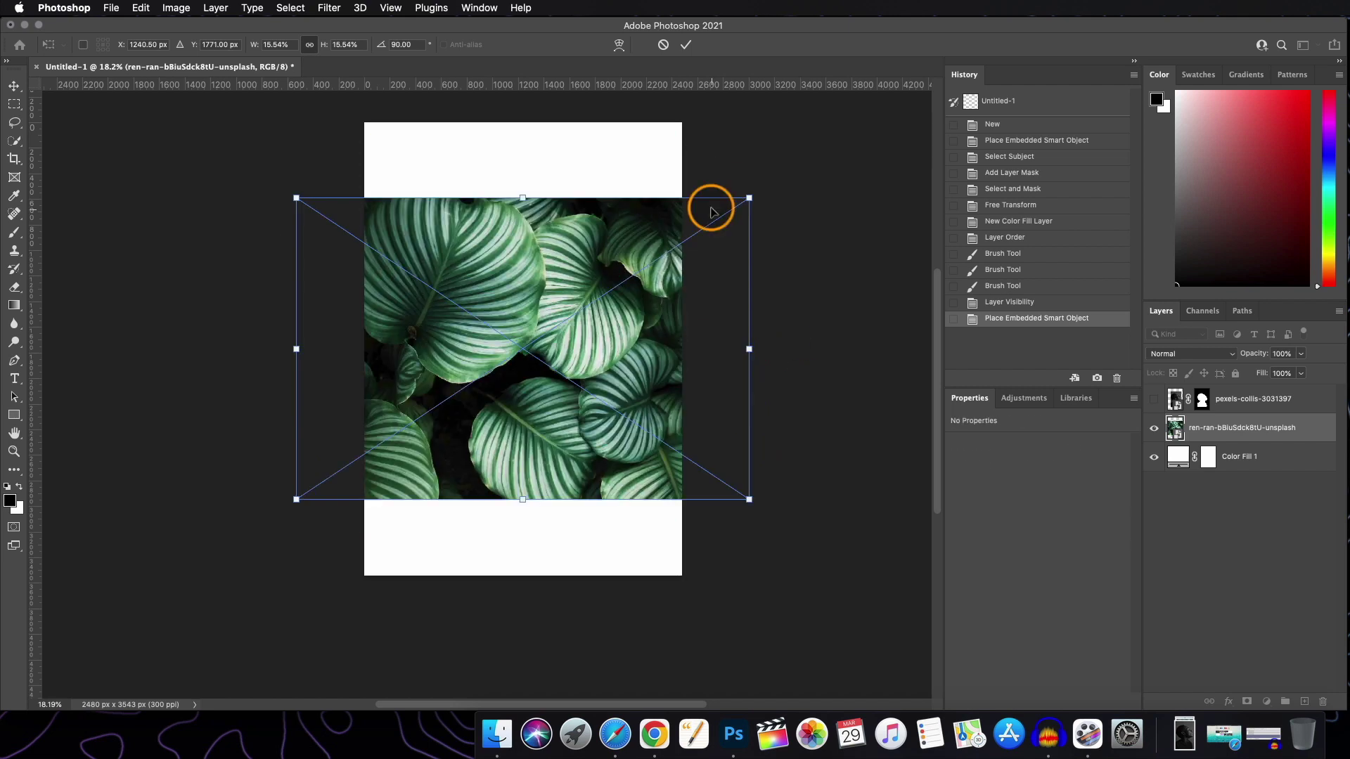
click(686, 44)
- Scale the leaf image to 10.88% to match the poster's width and move it down so it covers only the bottom area
drag(603, 280, 611, 368)
drag(762, 273, 682, 360)
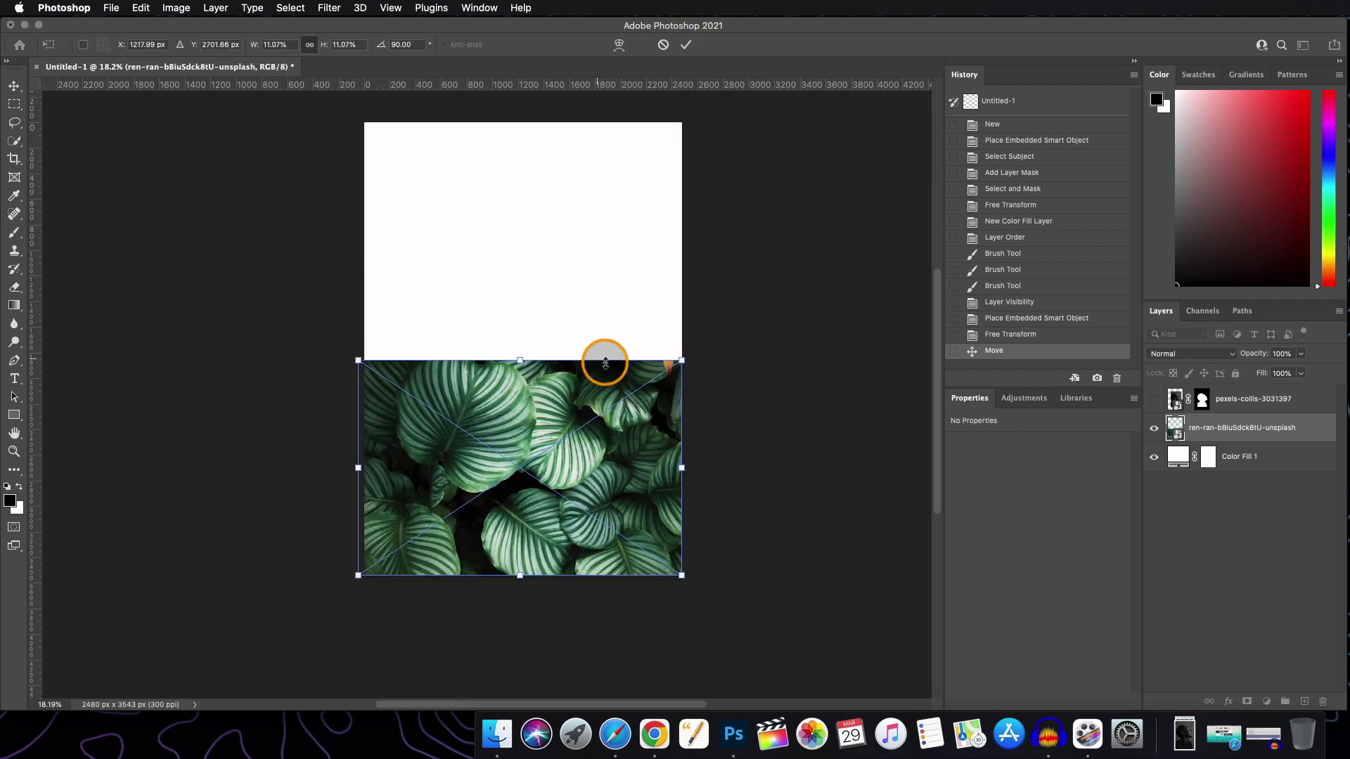
drag(359, 467, 365, 467)
drag(537, 409, 557, 445)
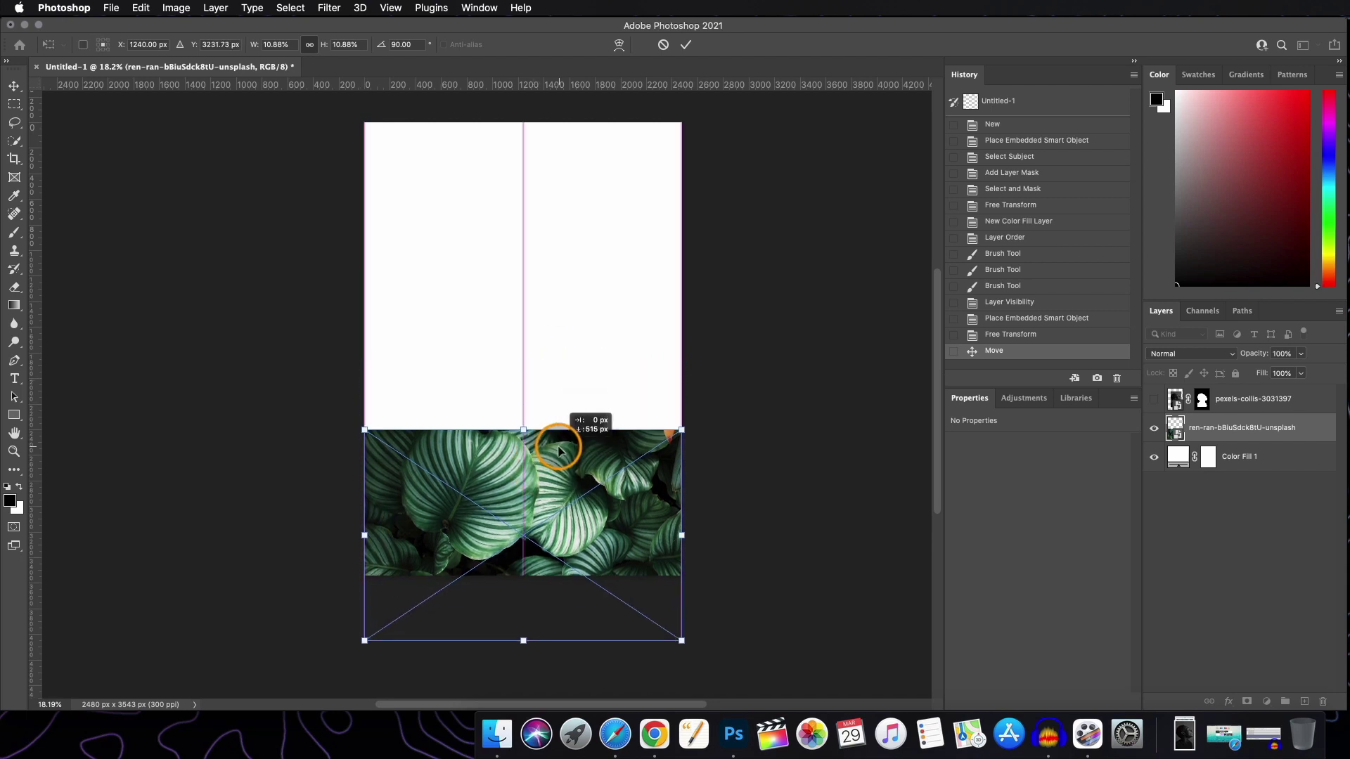
- Commit the leaf image's transform and add the text NATURE on the white area above the leaves
click(685, 44)
key(super+equal)
click(809, 393)
scroll(690, 393, down, 3)
scroll(622, 365, up, 5)
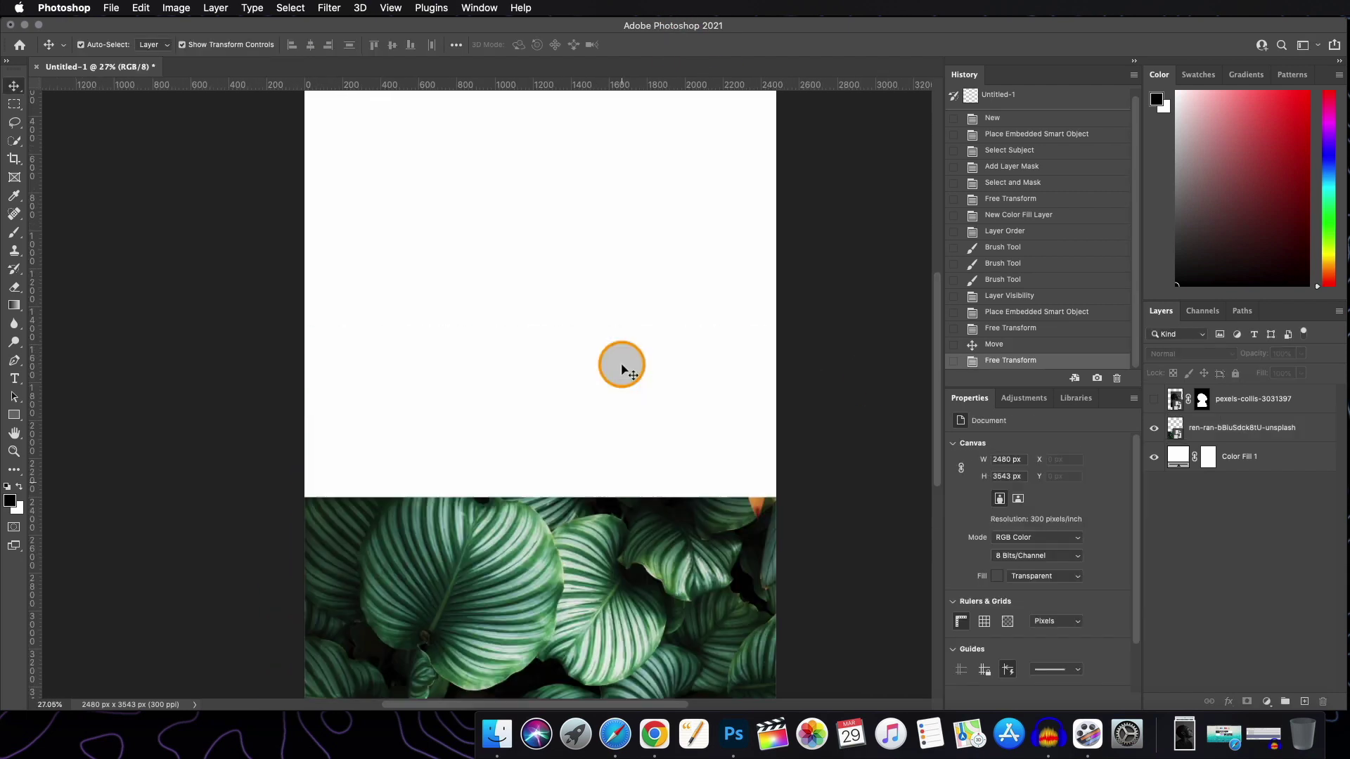
scroll(622, 365, down, 5)
scroll(621, 364, up, 3)
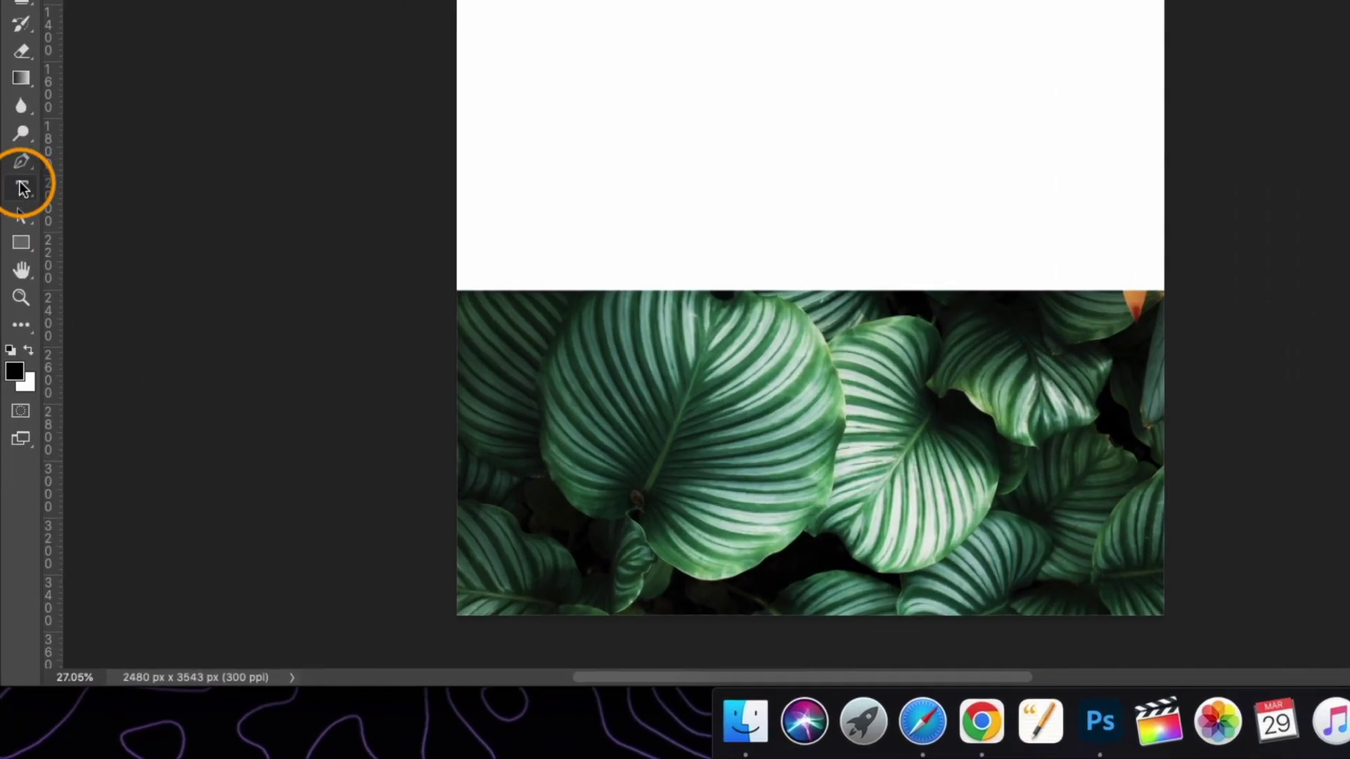
click(14, 378)
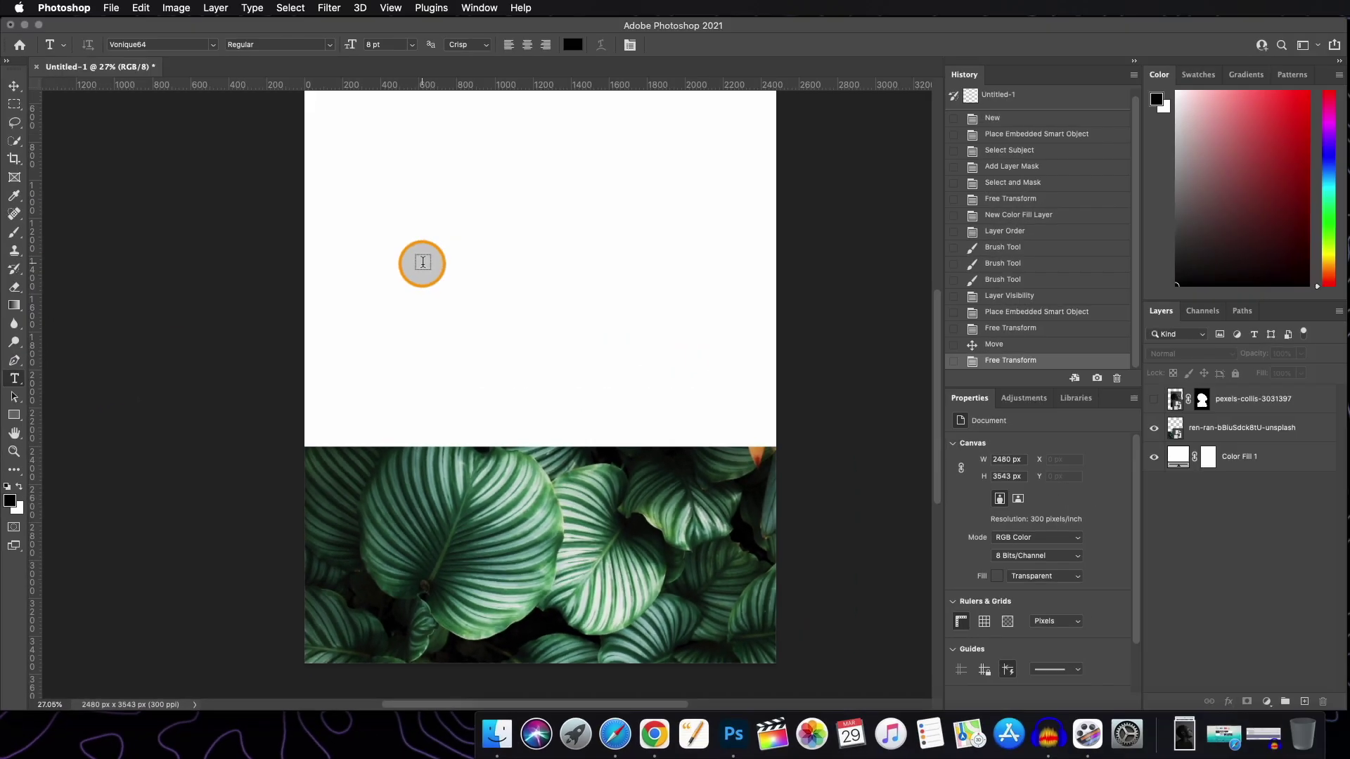
click(423, 263)
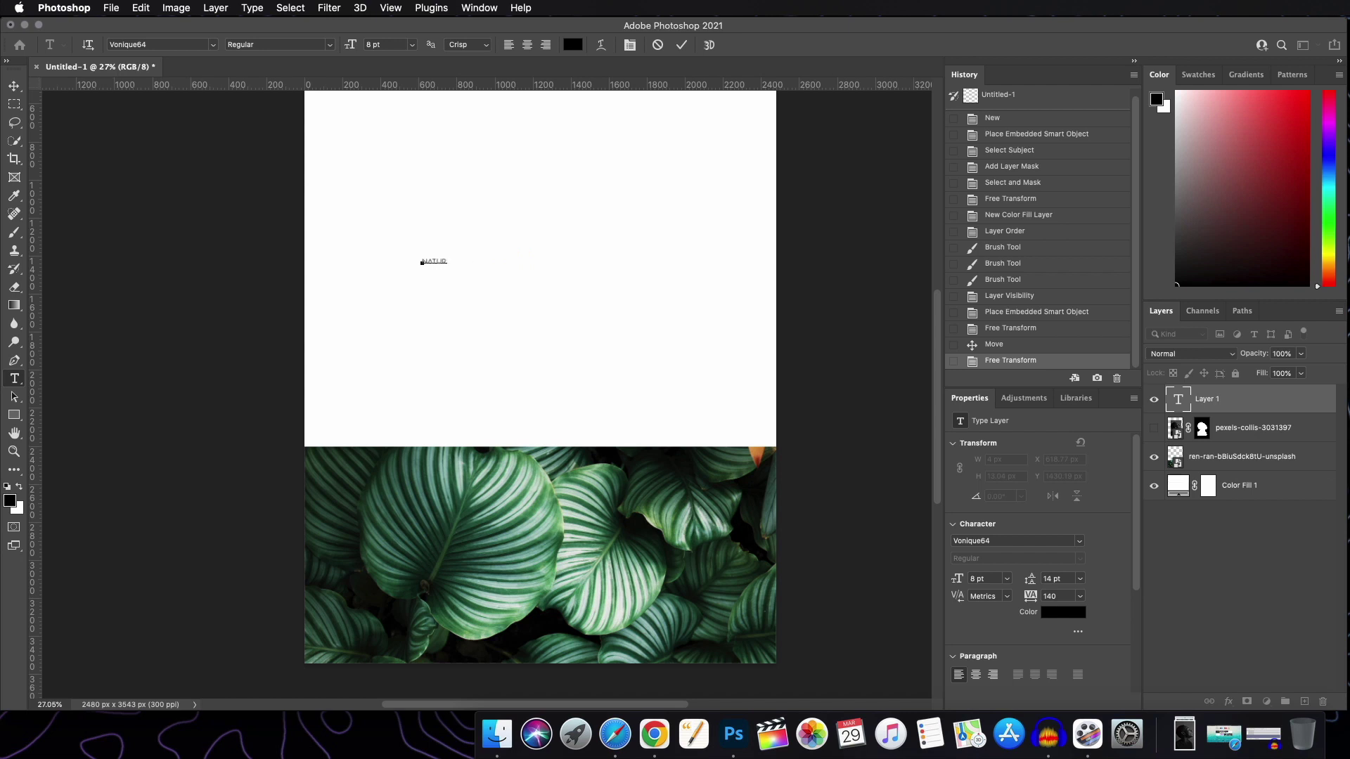
click(514, 318)
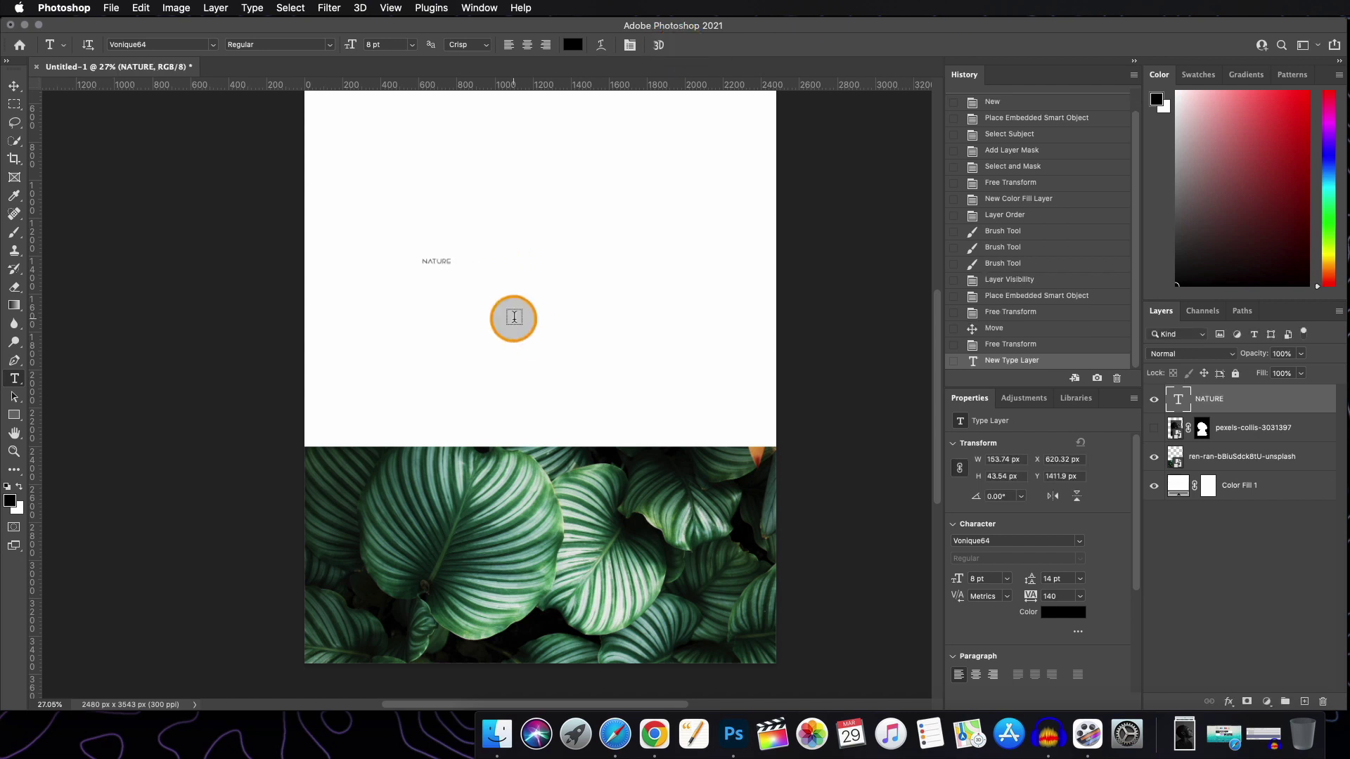
click(13, 88)
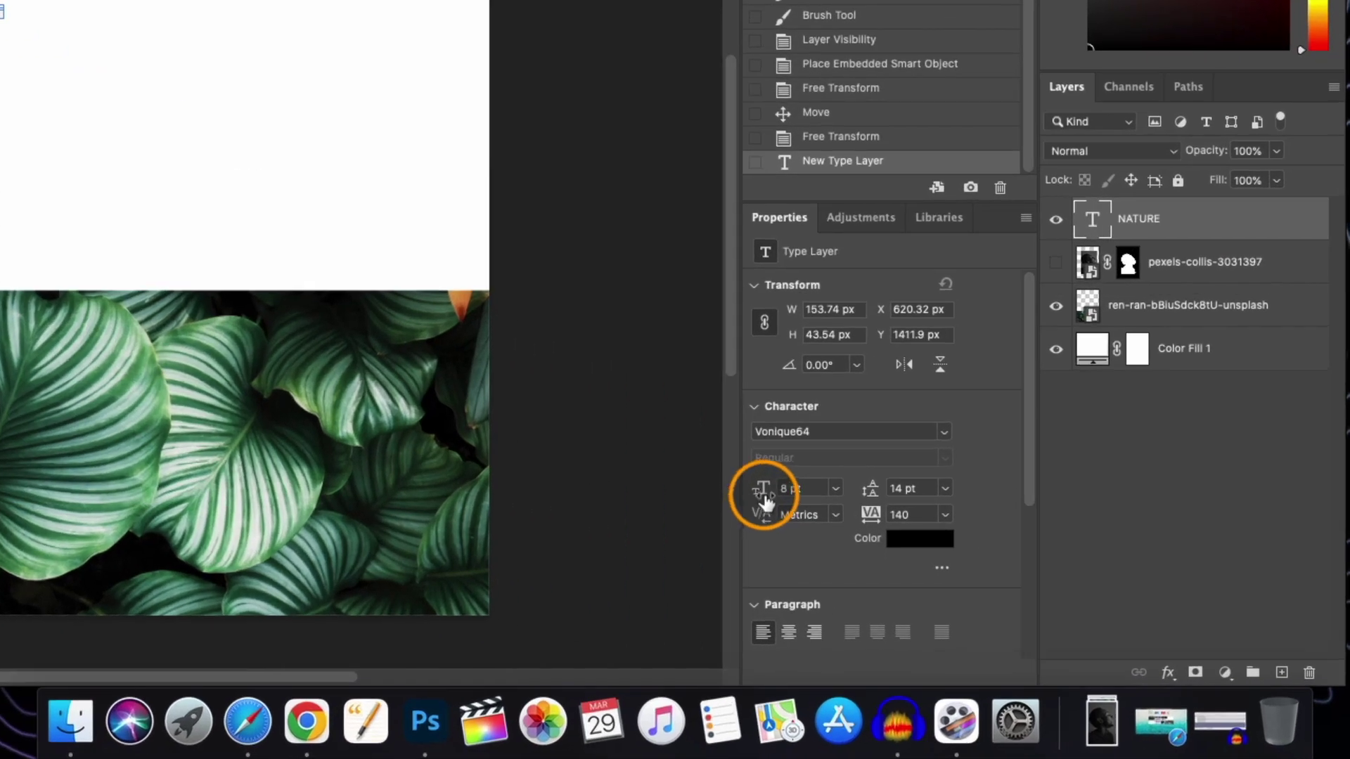
- Set the NATURE text to Agency FB Bold at 90 pt with a tracking of 20
drag(762, 497, 856, 495)
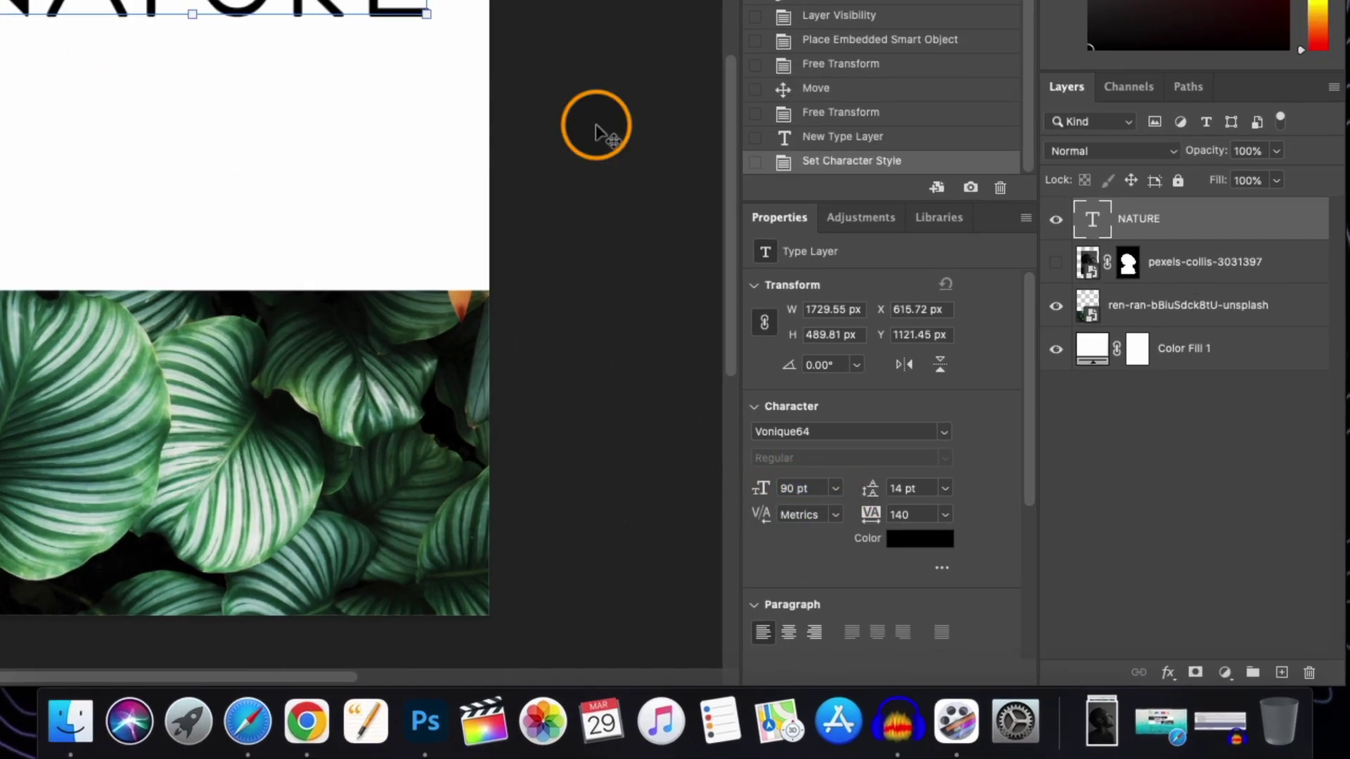
click(943, 432)
text(Helvetica)
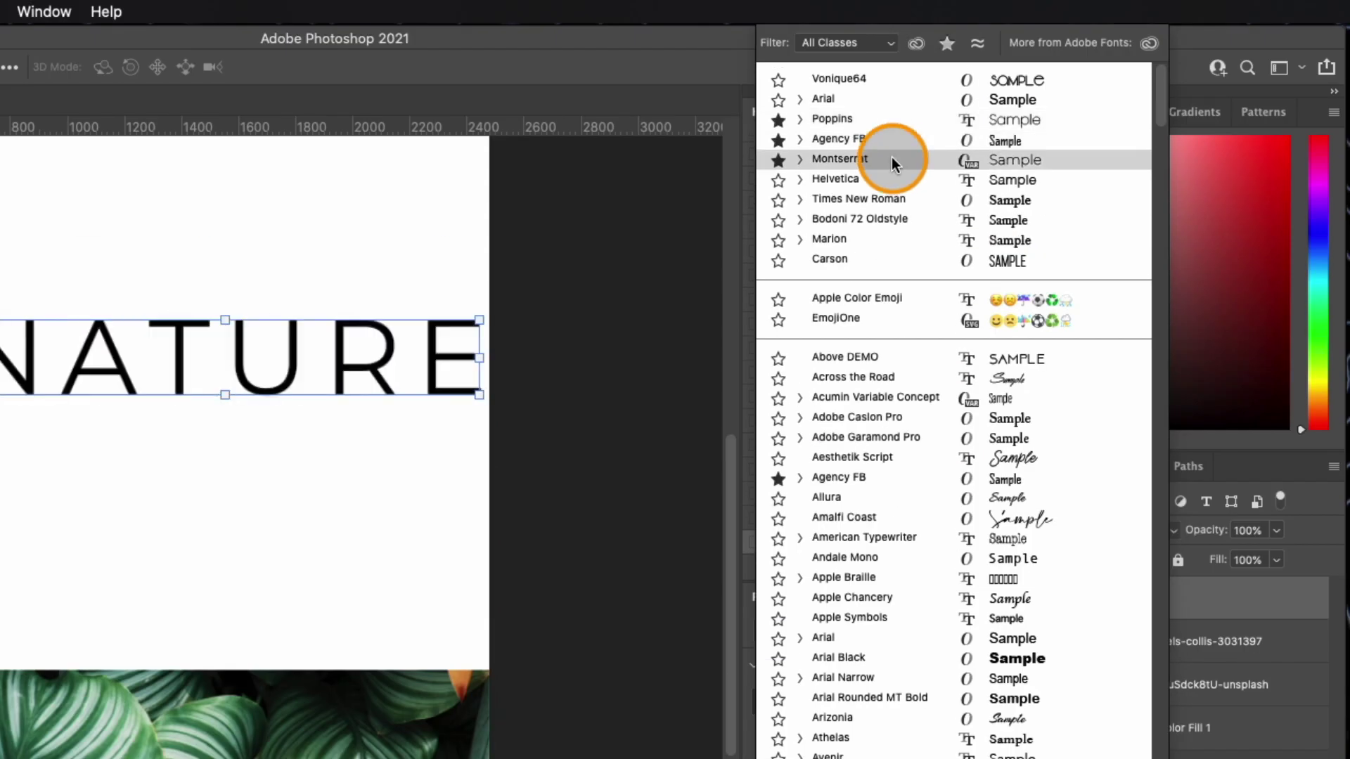
click(892, 118)
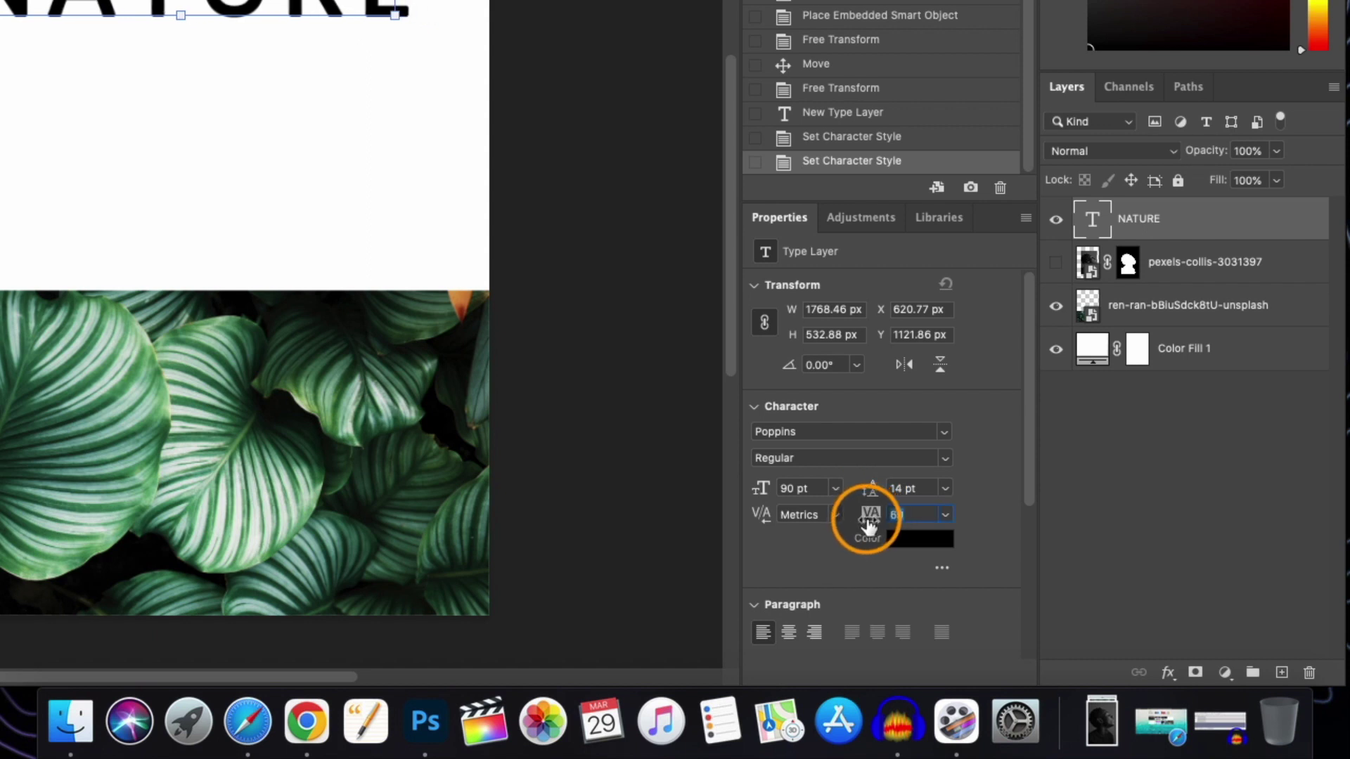
drag(871, 523, 855, 527)
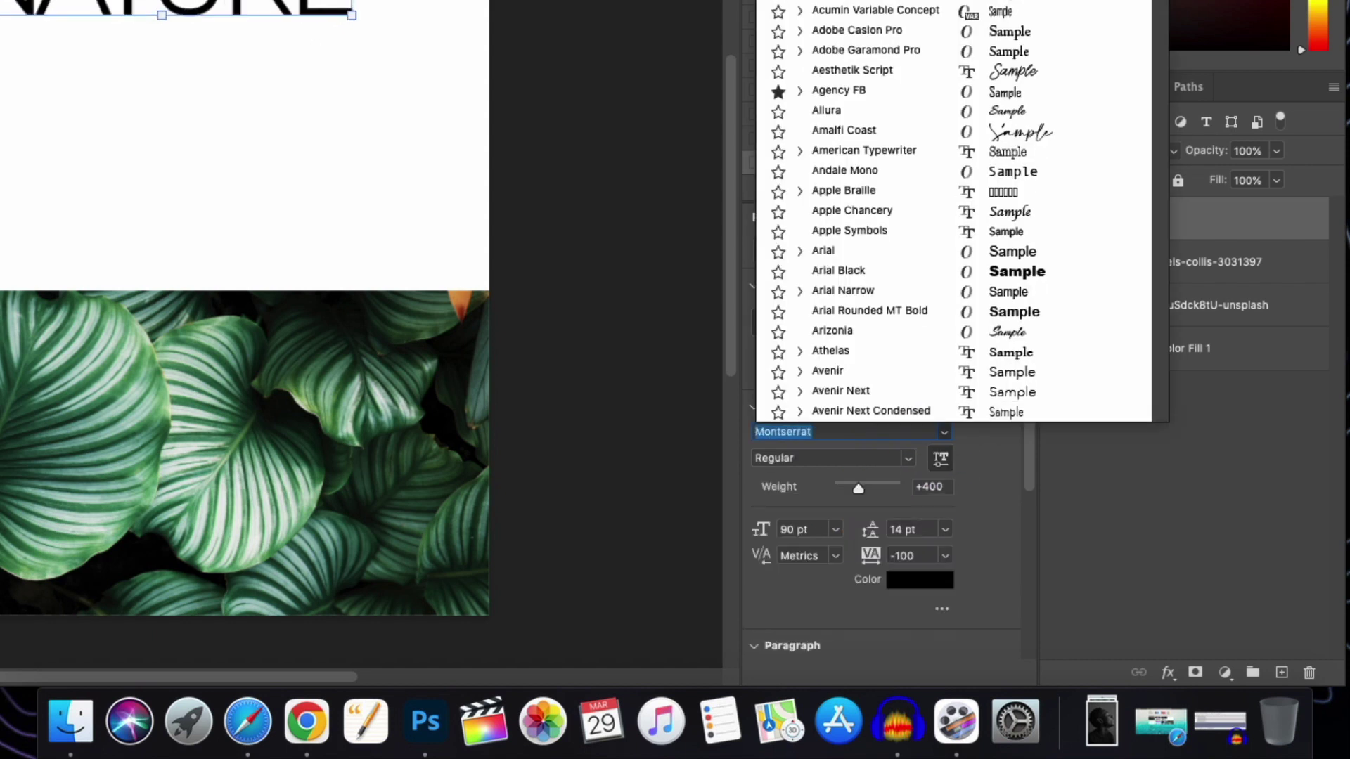
click(832, 90)
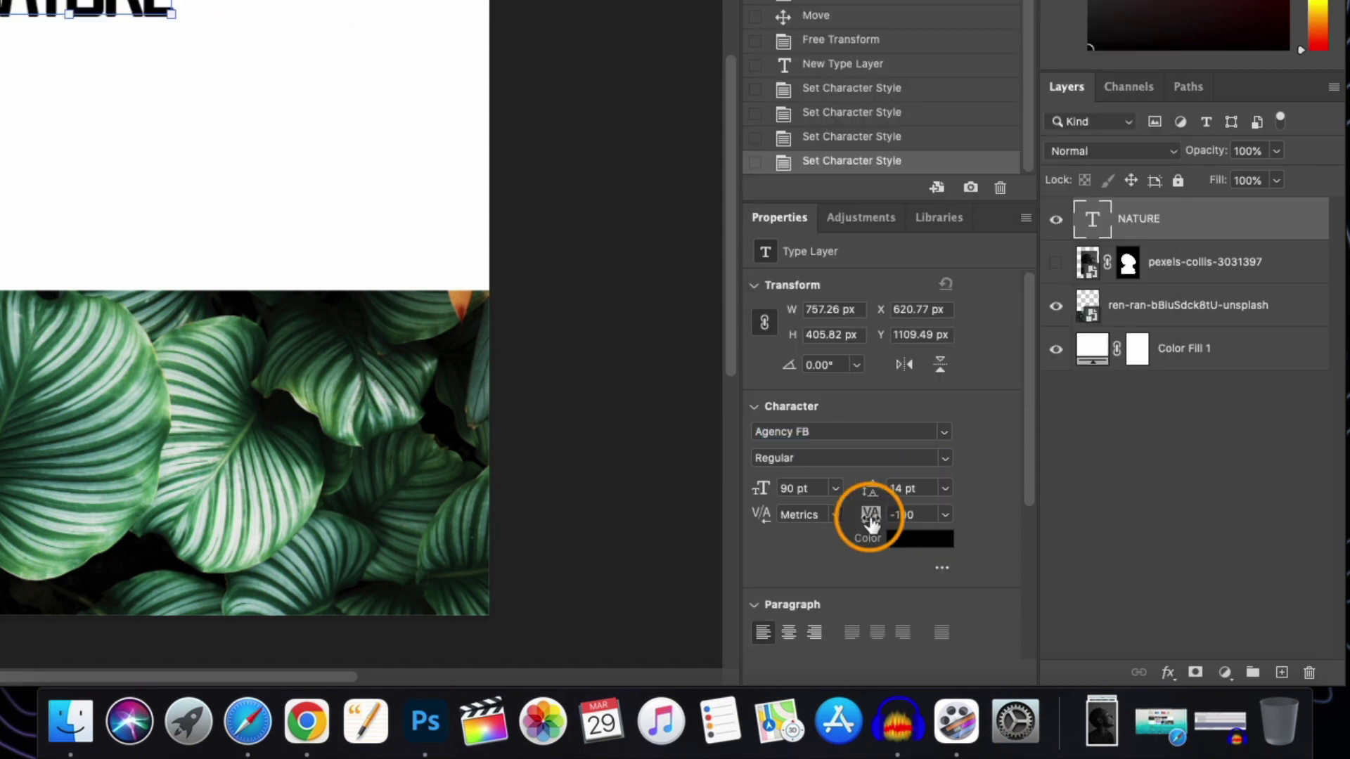
drag(873, 520, 875, 516)
click(945, 459)
click(906, 470)
- Move the NATURE text down onto the leaf image and color it white
drag(91, 1, 72, 352)
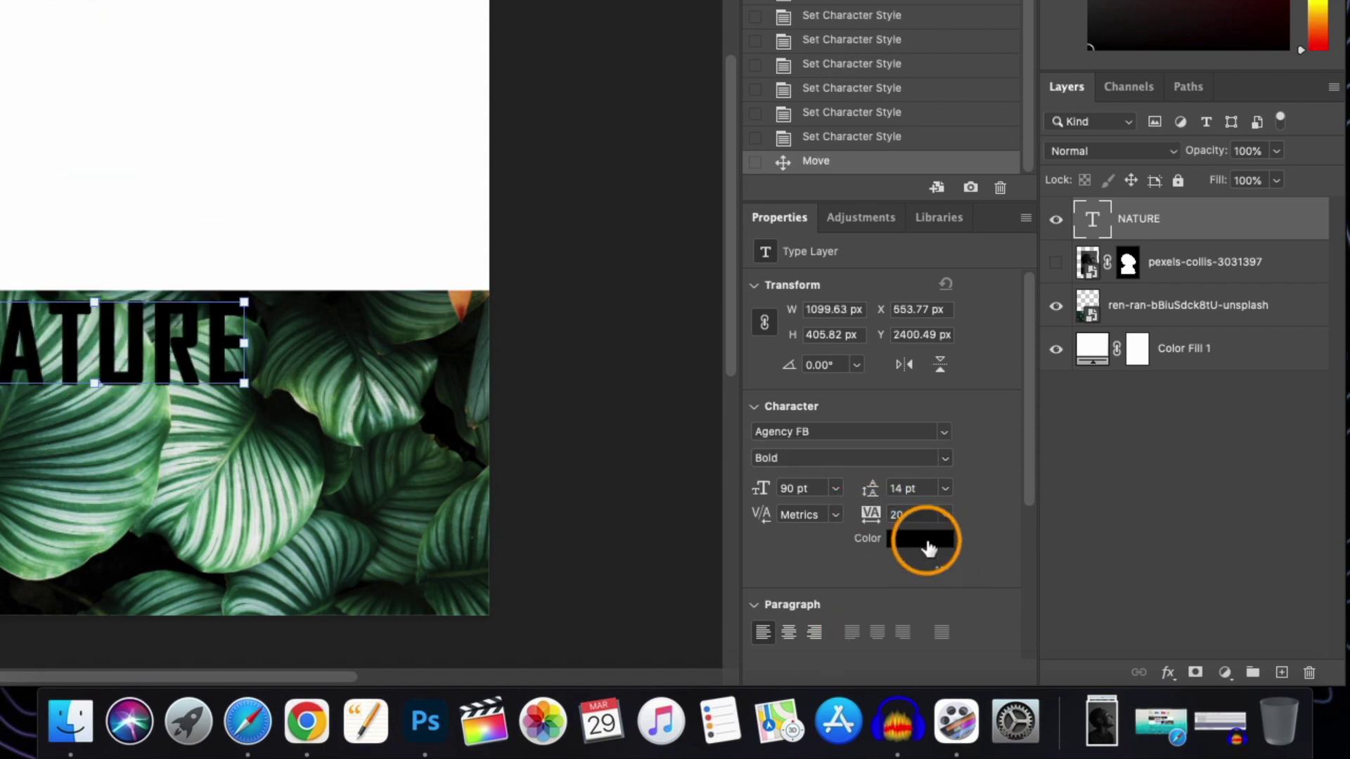
click(928, 542)
drag(643, 295, 633, 30)
click(1115, 19)
- Enlarge the NATURE text so it spans the poster's full width over the leaves
drag(612, 509, 787, 612)
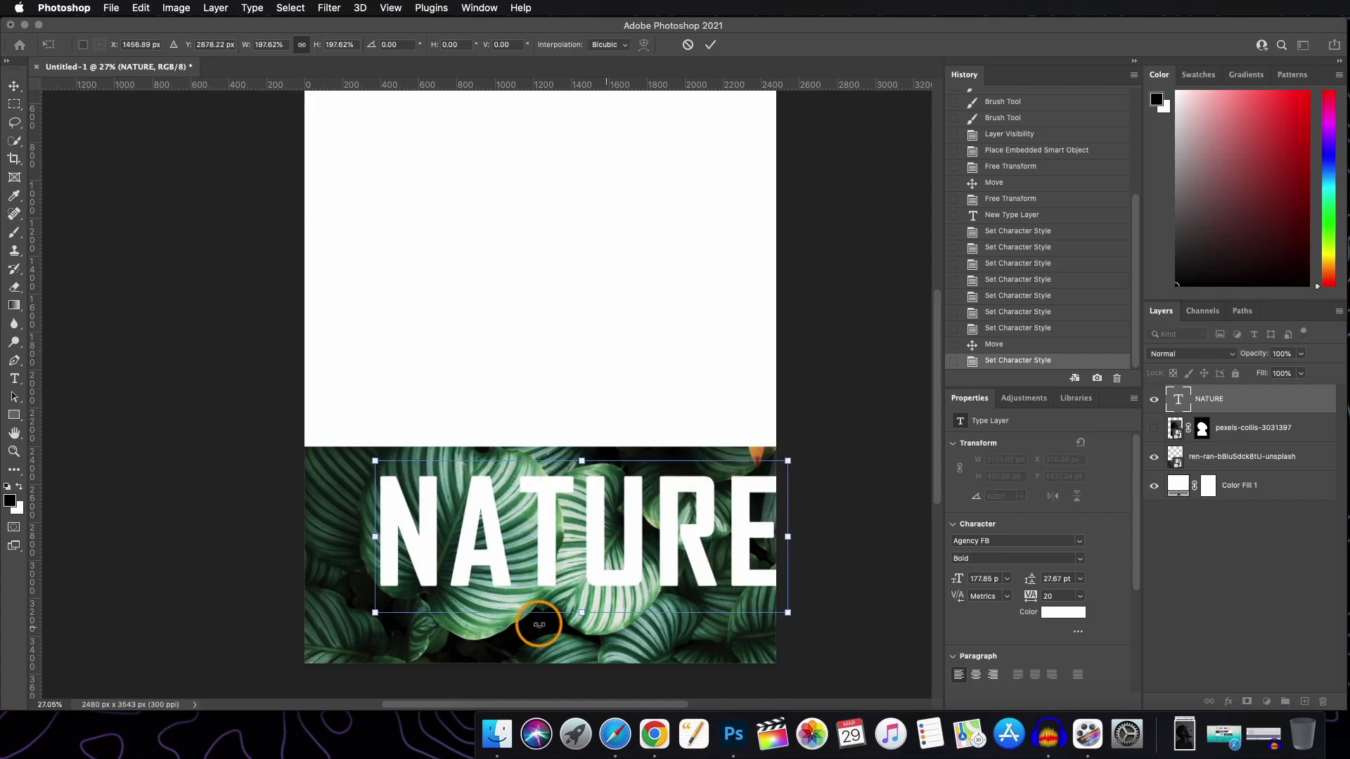
drag(374, 612, 297, 641)
drag(499, 564, 565, 592)
- Move the leaf image down so its upper edge lines up with the tops of the NATURE letters
click(1251, 457)
scroll(542, 588, up, 5)
scroll(542, 583, down, 3)
click(633, 527)
click(896, 506)
click(633, 492)
shift+click(565, 527)
scroll(563, 594, down, 3)
click(520, 605)
drag(578, 440, 574, 449)
click(534, 603)
scroll(492, 603, down, 5)
scroll(657, 436, up, 2)
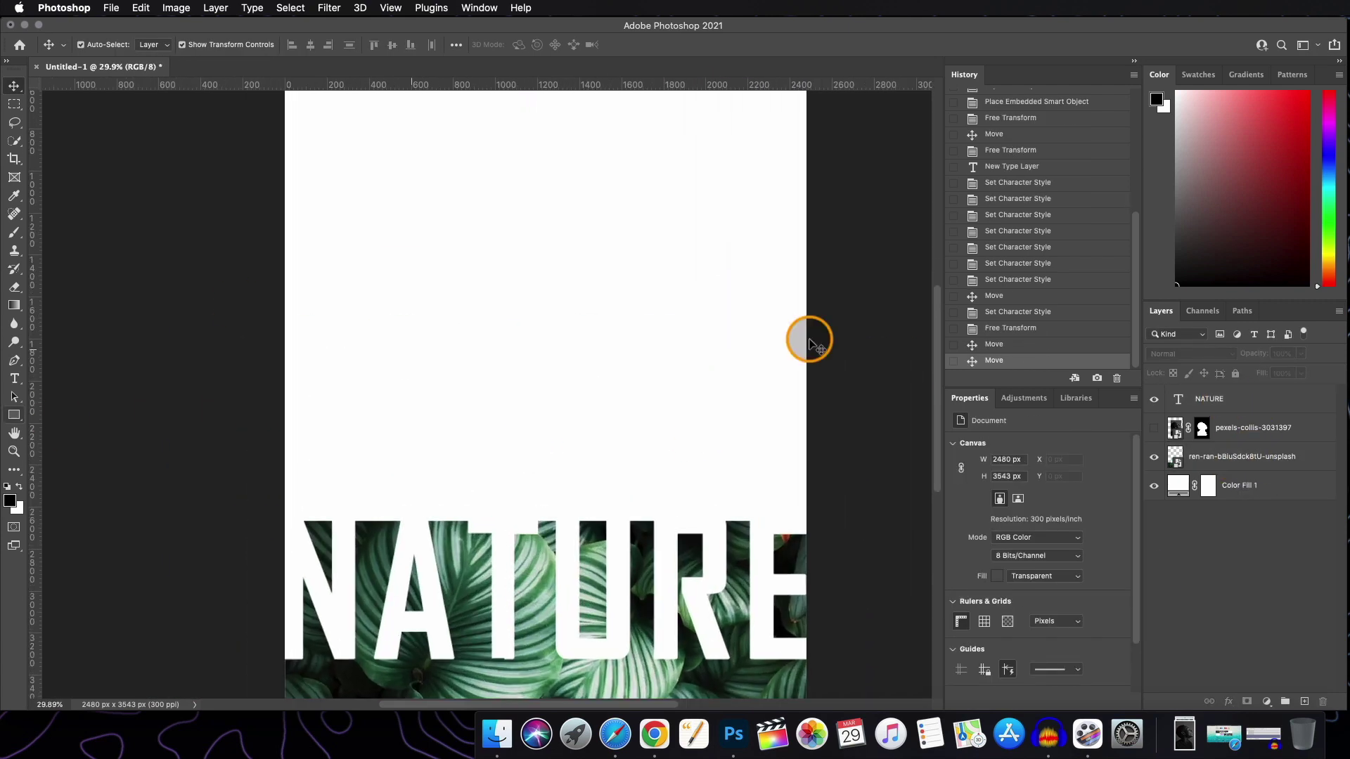
- Start a new text on the white area above NATURE and set its color to black
click(14, 379)
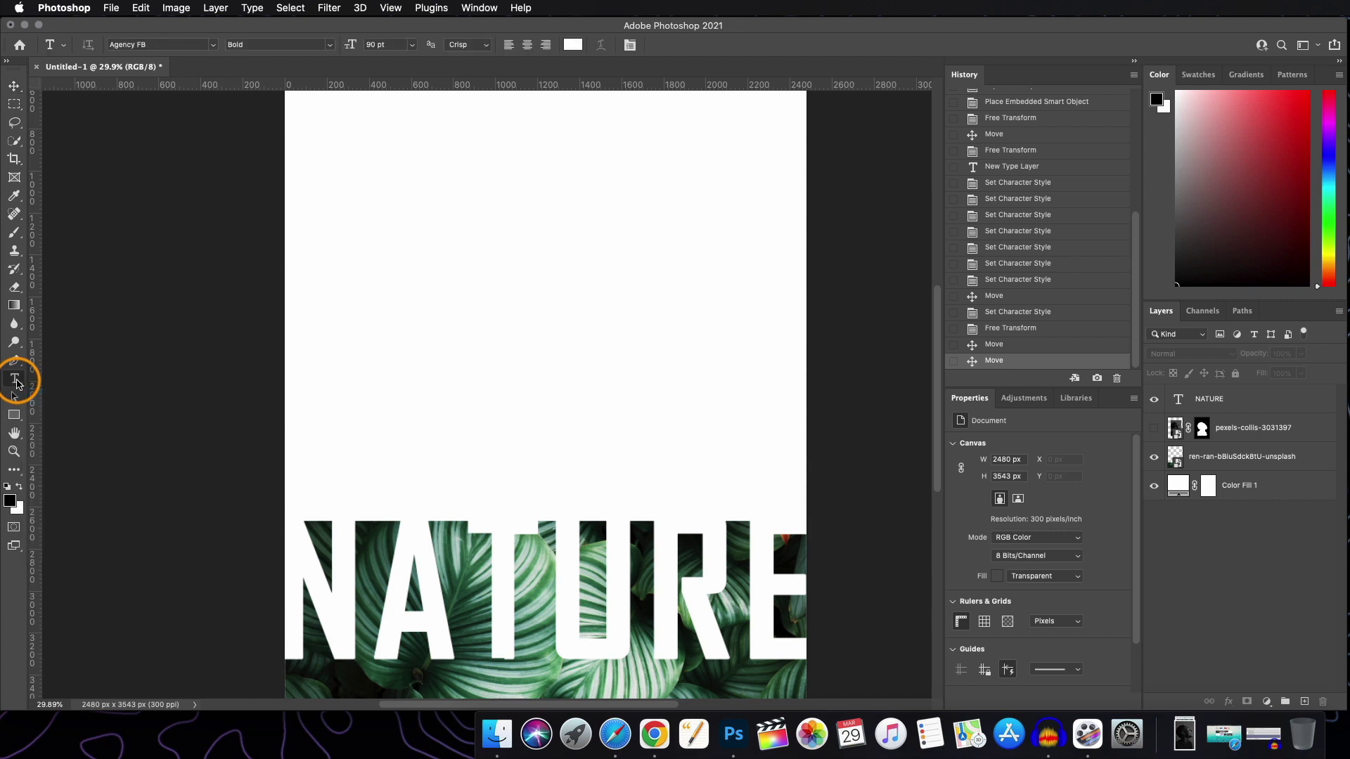
click(465, 382)
click(465, 382)
key(super+a)
click(1062, 612)
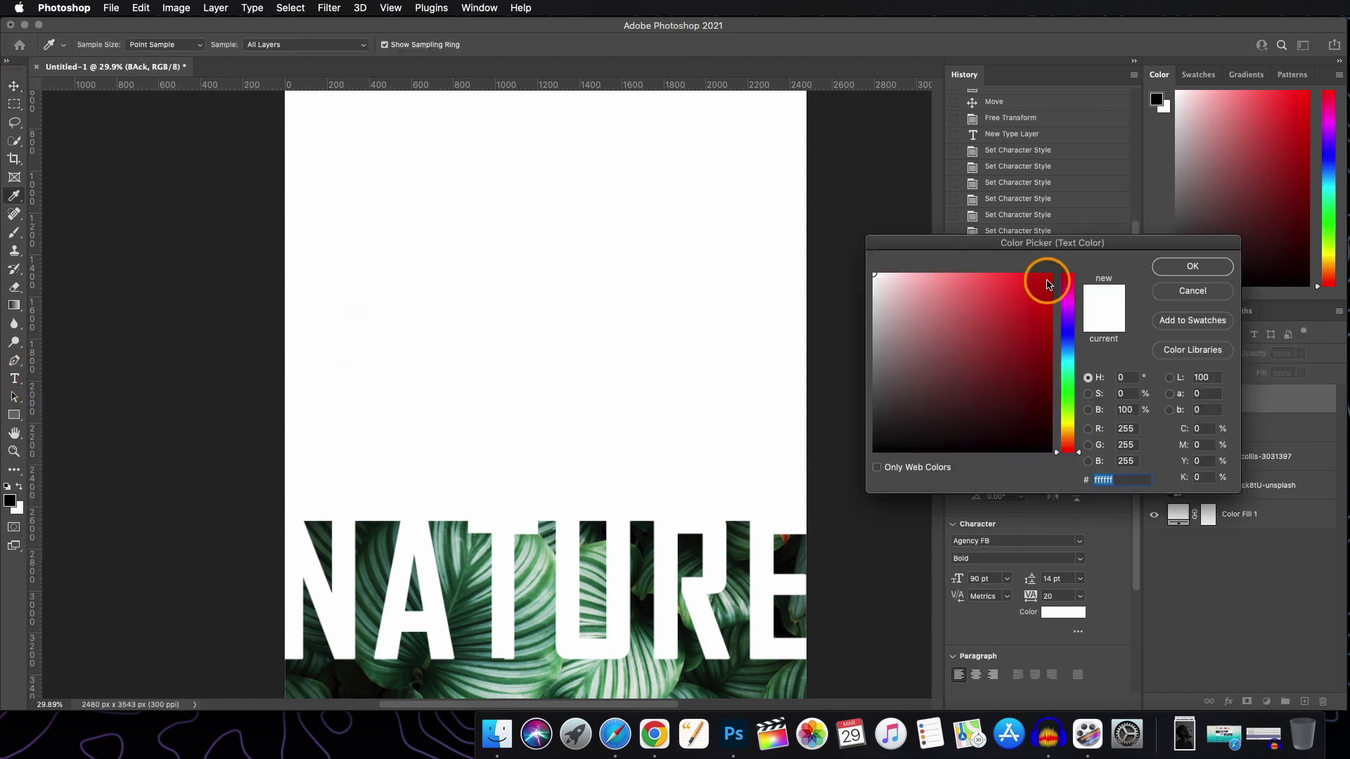
click(879, 450)
click(1193, 265)
- Enter BACK as the text, commit it and set its tracking to 0
text(BACk)
key(BackSpace)
text(K)
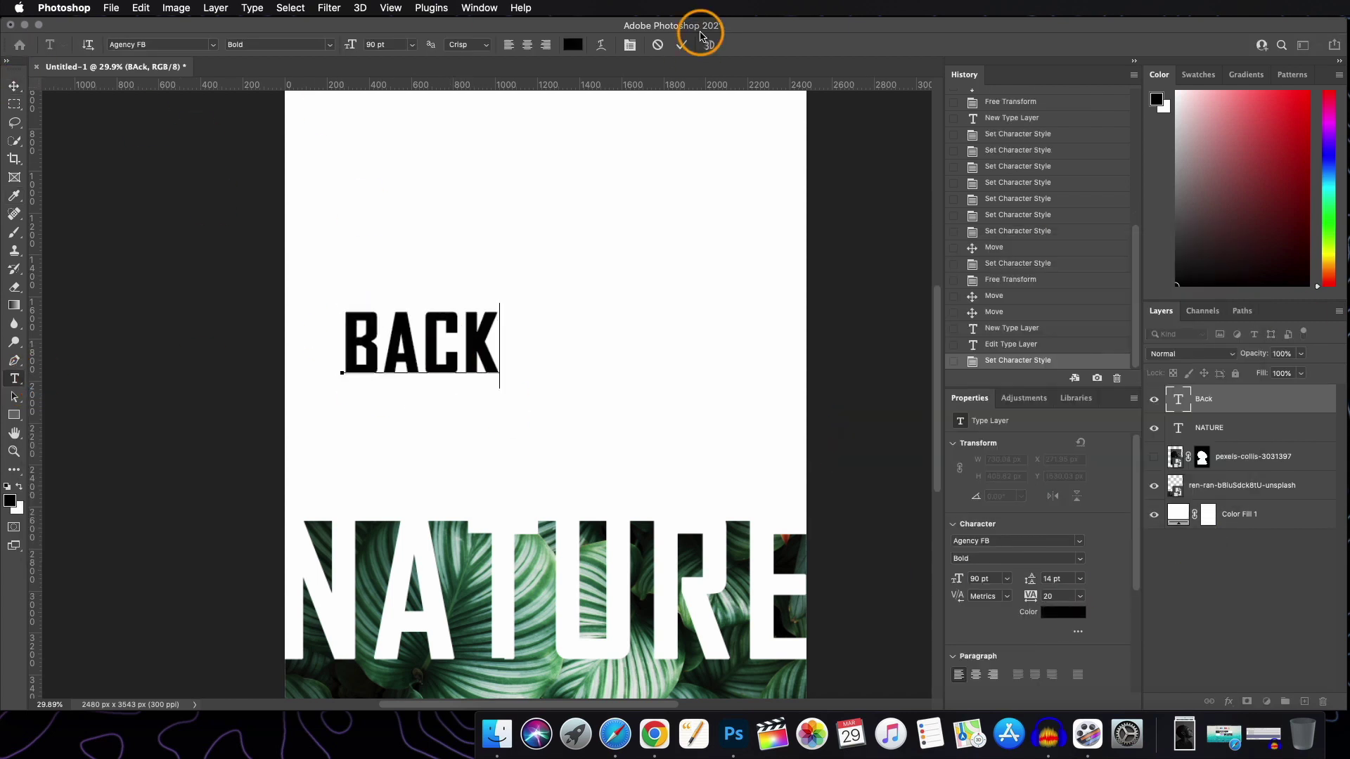
click(682, 44)
key(v)
drag(1028, 596, 1014, 596)
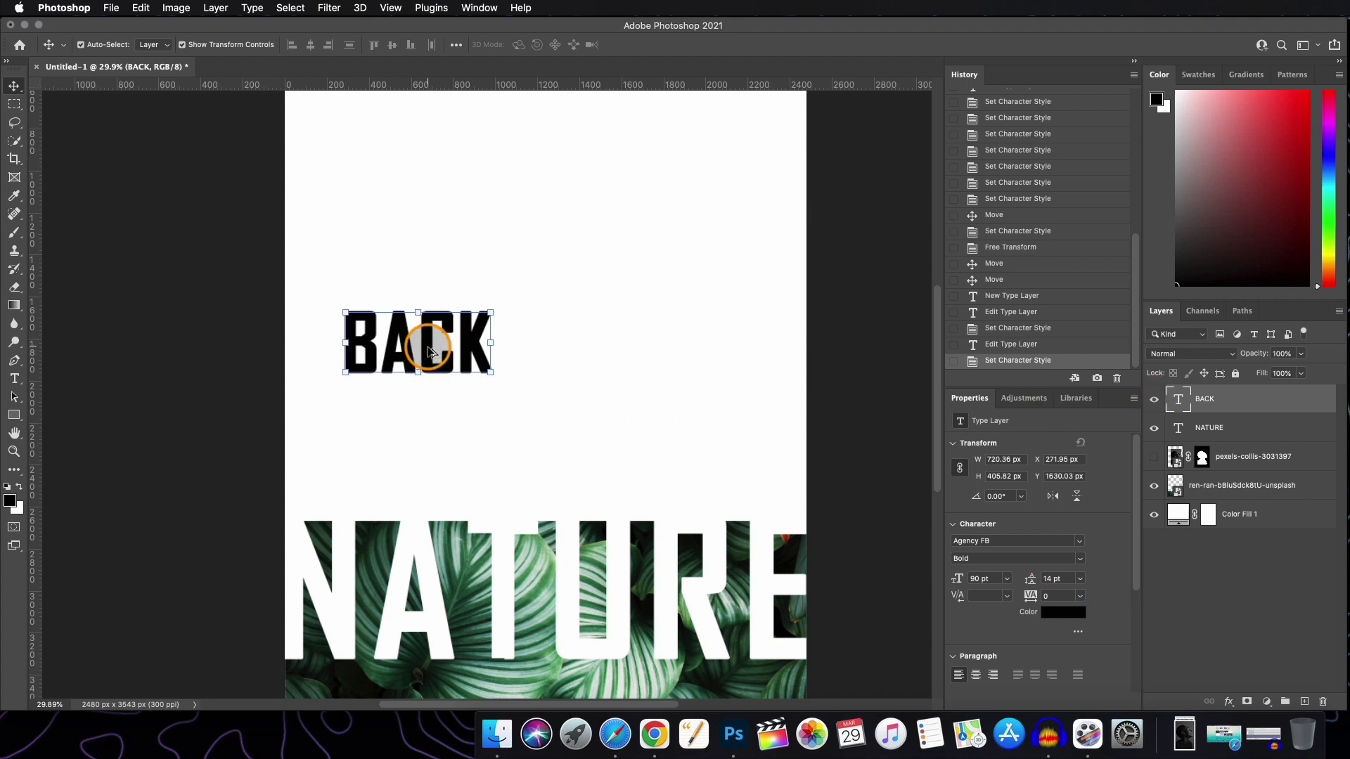
- Duplicate the BACK text directly below itself and change the copy's wording to TO THE
alt+drag(426, 367, 429, 417)
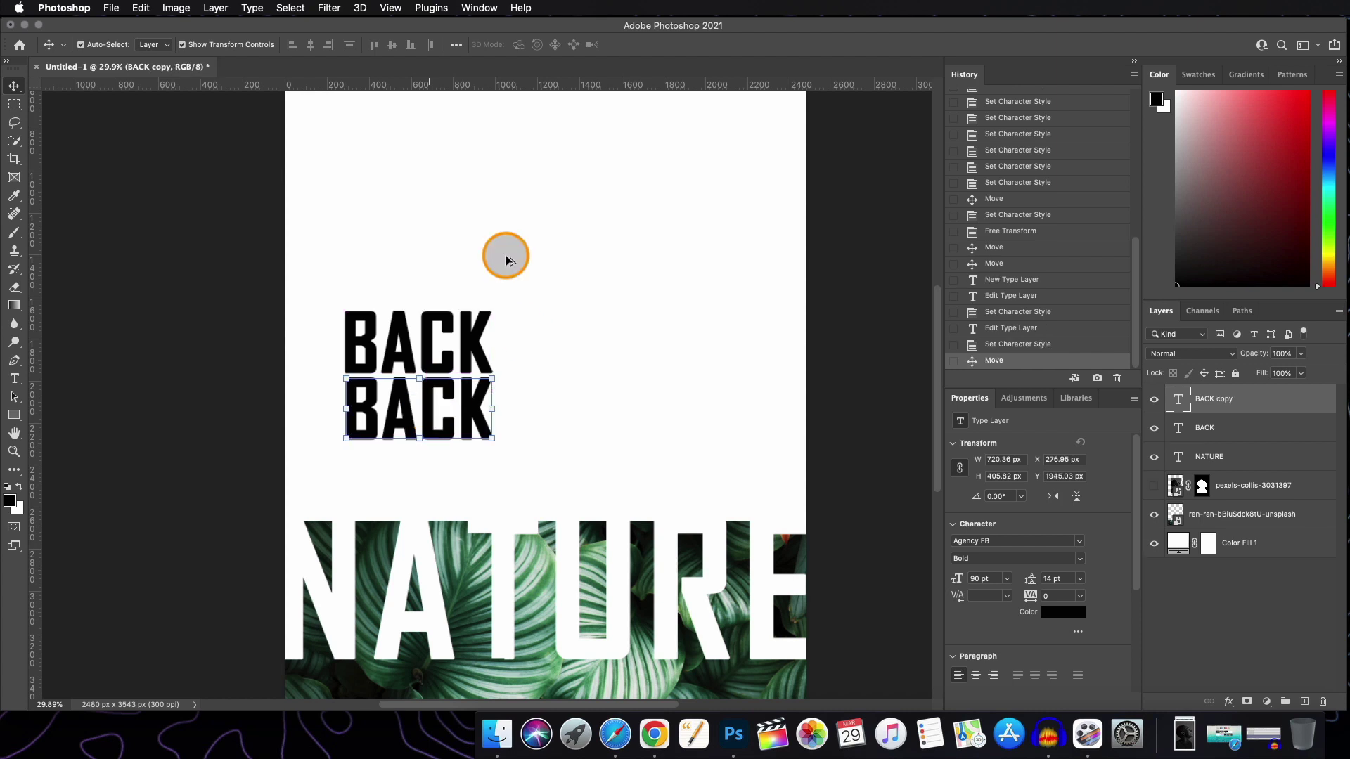
double_click(410, 419)
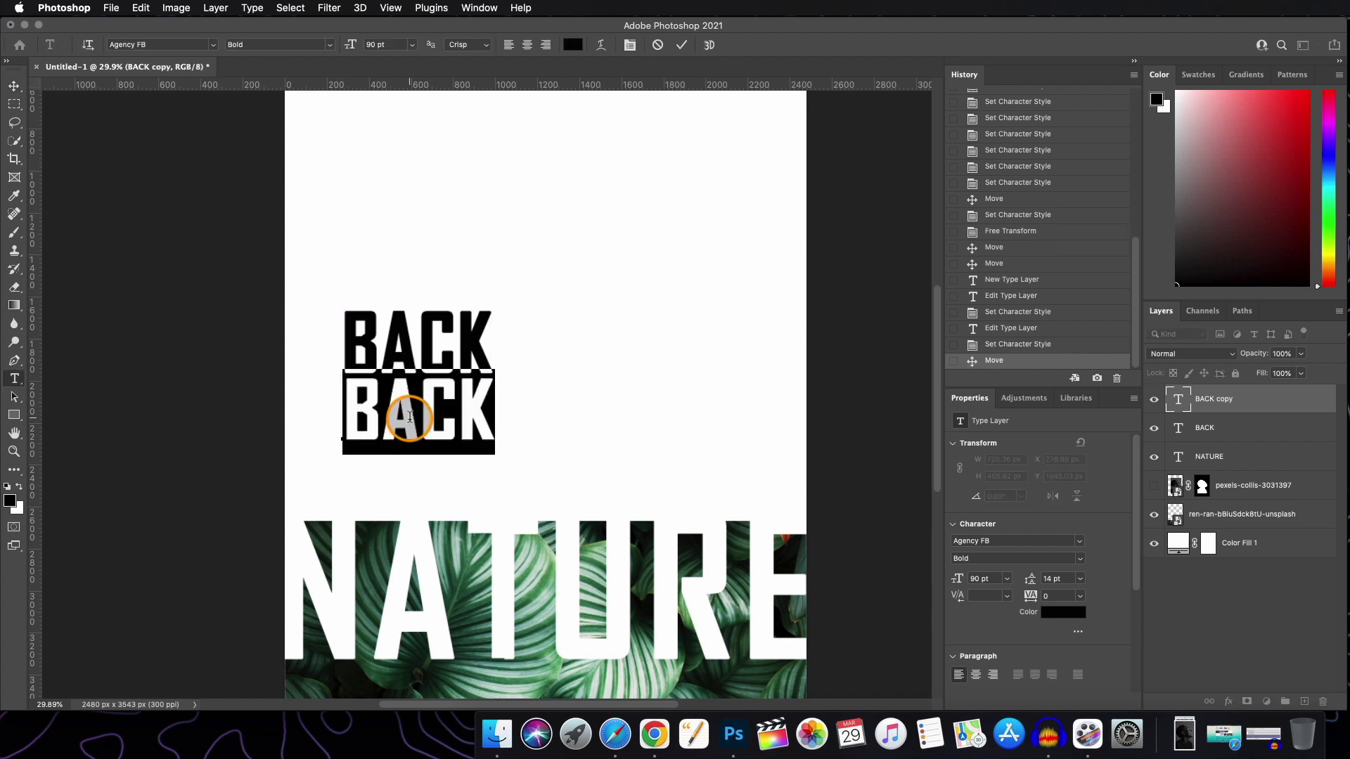
text(TO THE)
click(682, 44)
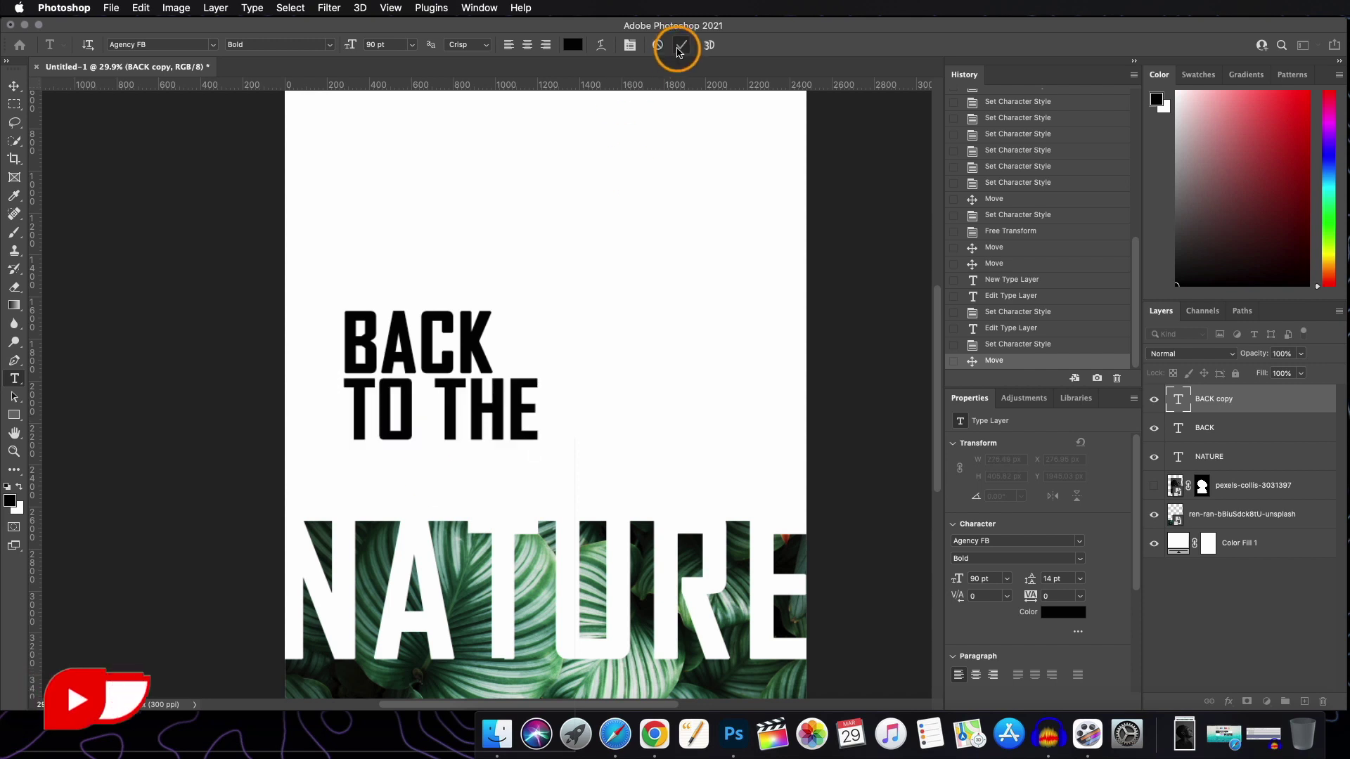
- Shrink the TO THE text to match the width of BACK and group both text layers as Back to the
key(v)
click(957, 584)
drag(957, 583, 946, 585)
drag(498, 392, 409, 392)
click(710, 45)
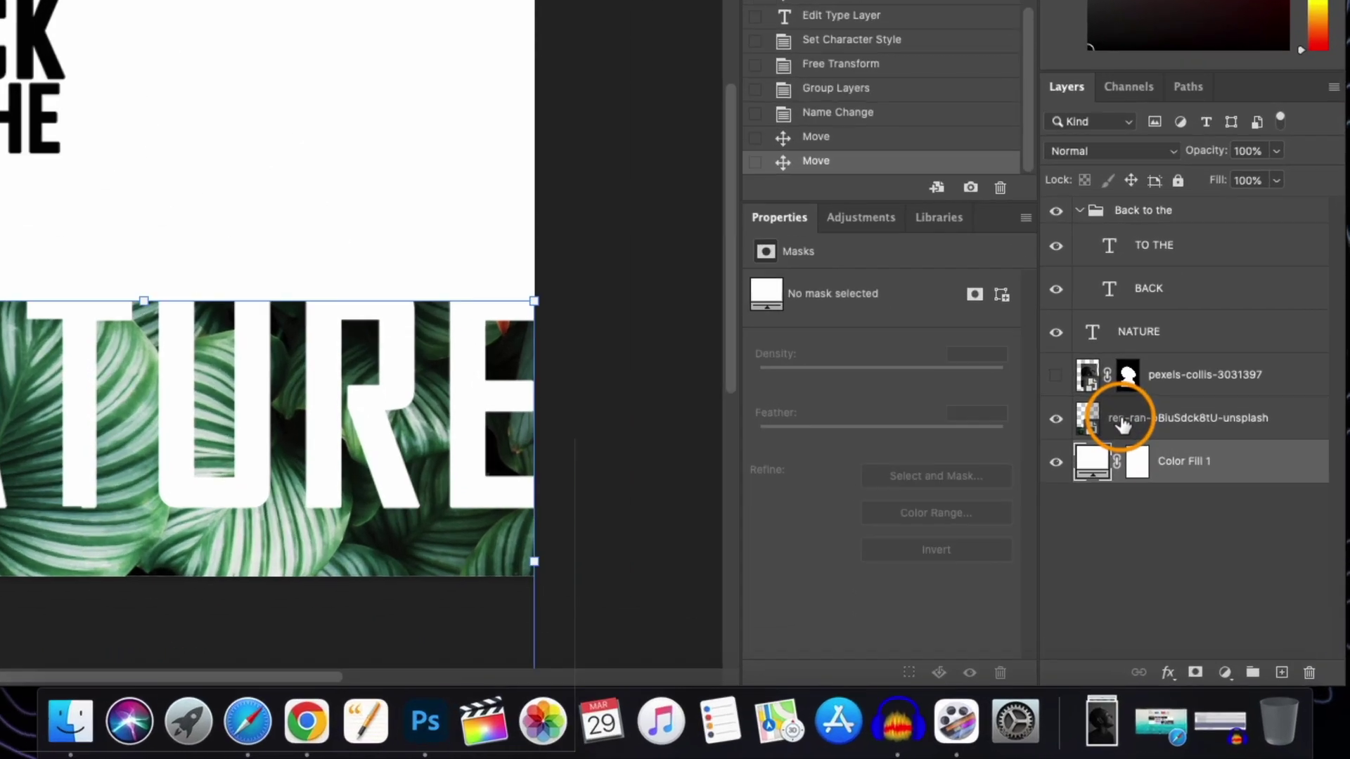
- Duplicate the leaf image and place the copy in the Back to the group, moved up over the BACK TO THE lettering
click(1192, 538)
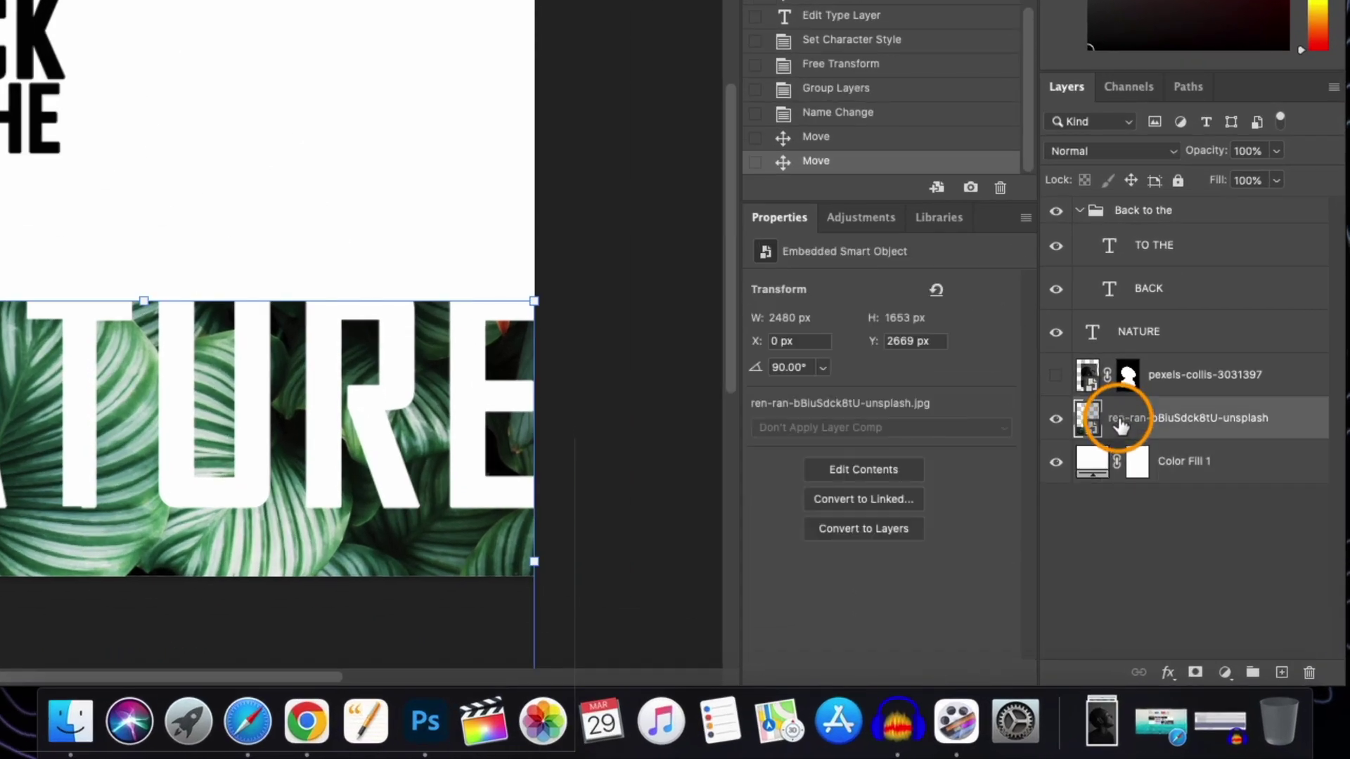
key(super+j)
drag(1121, 424, 1136, 204)
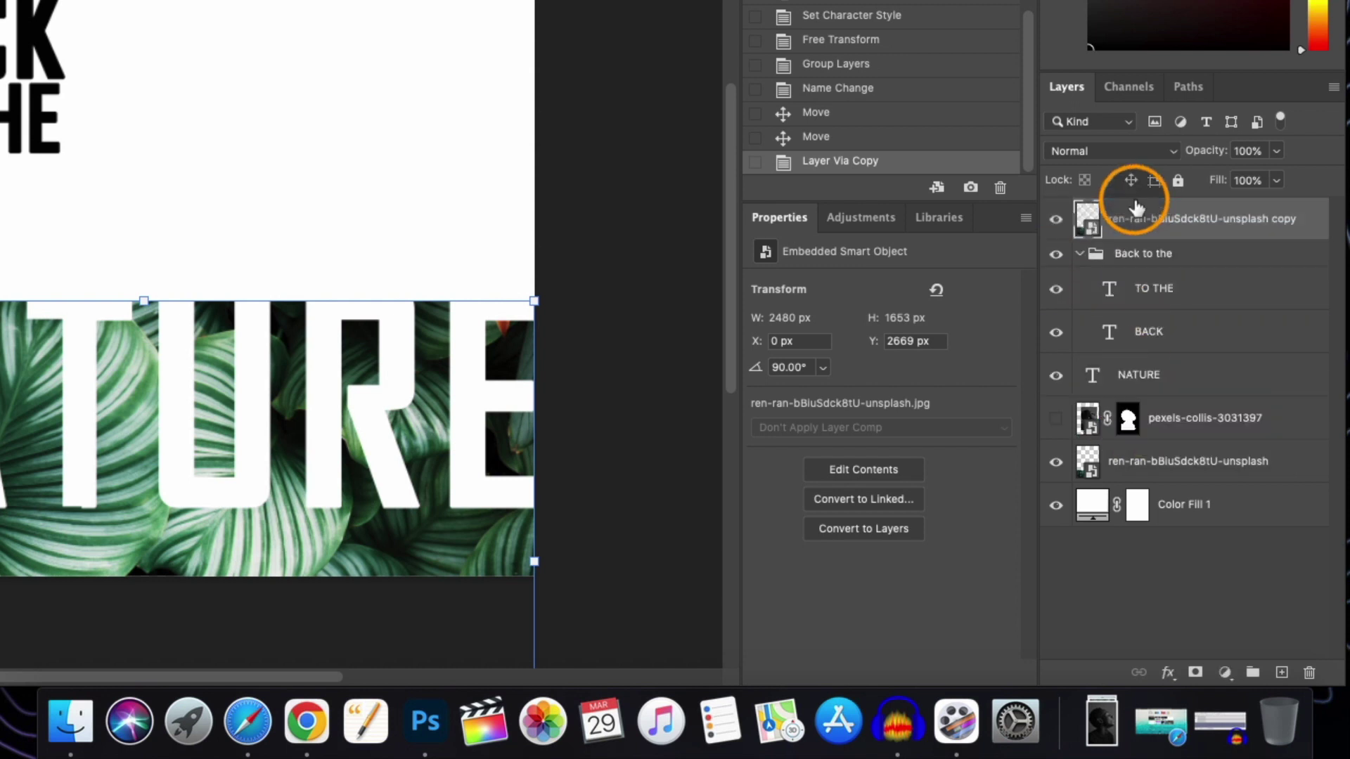
key(super+z)
drag(1088, 380, 1220, 458)
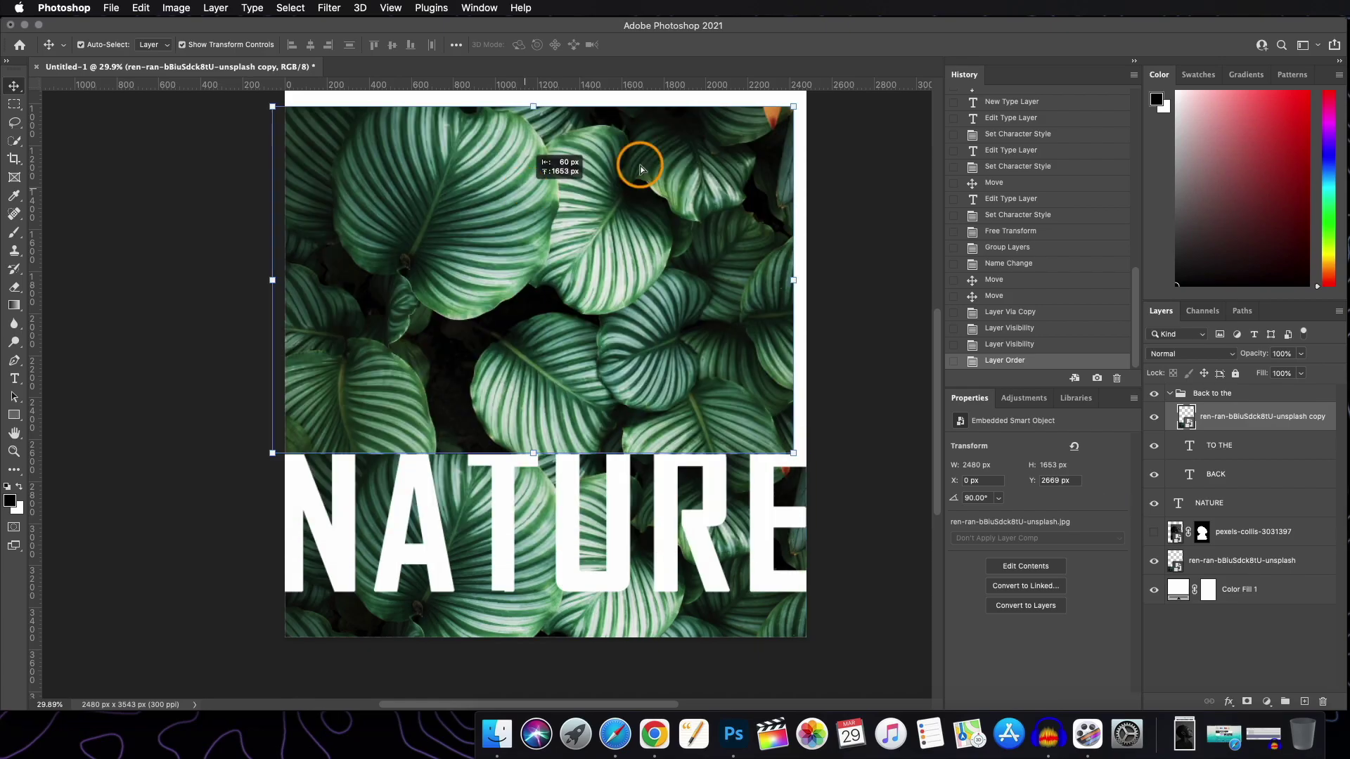
drag(640, 169, 640, 169)
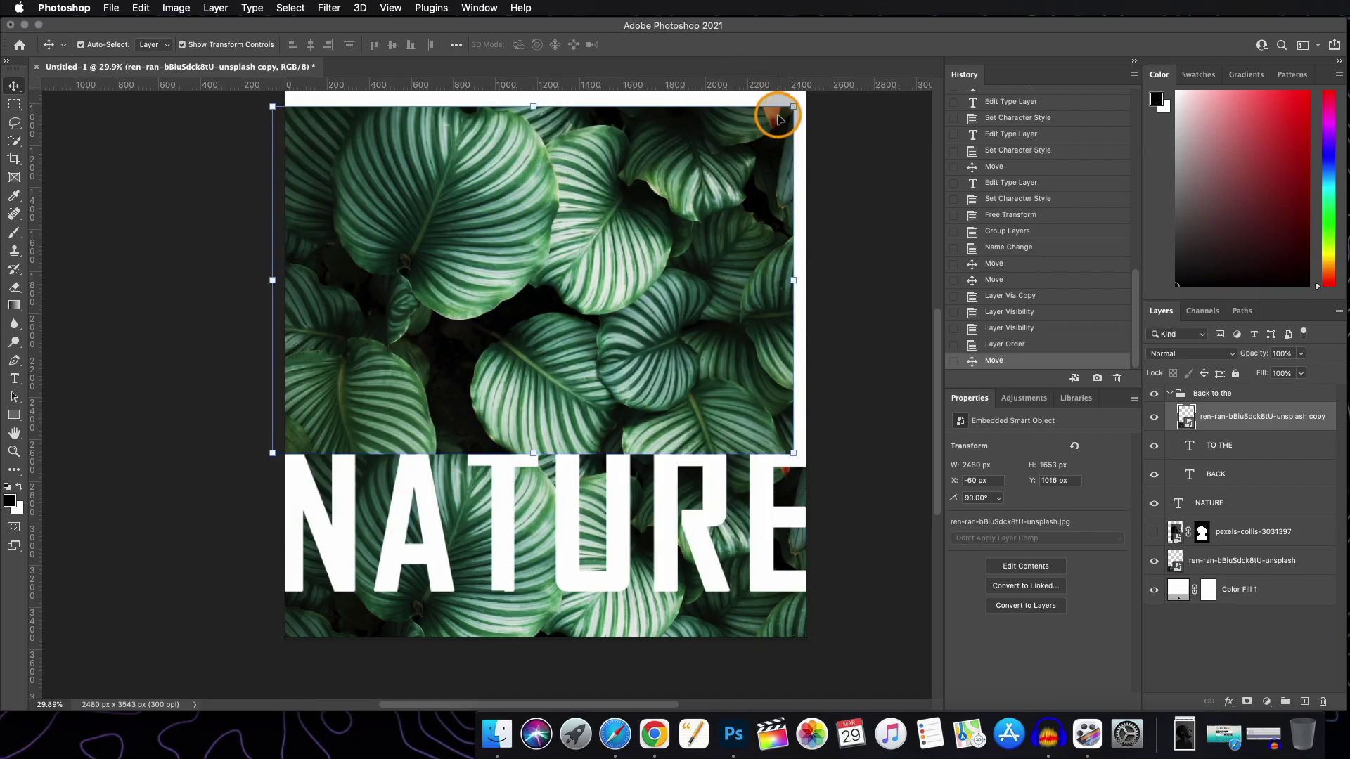
- Scale the leaf copy down to about 1151 × 767 px and position it over the BACK TO THE lettering
drag(793, 107, 518, 265)
drag(519, 265, 534, 277)
drag(466, 351, 497, 283)
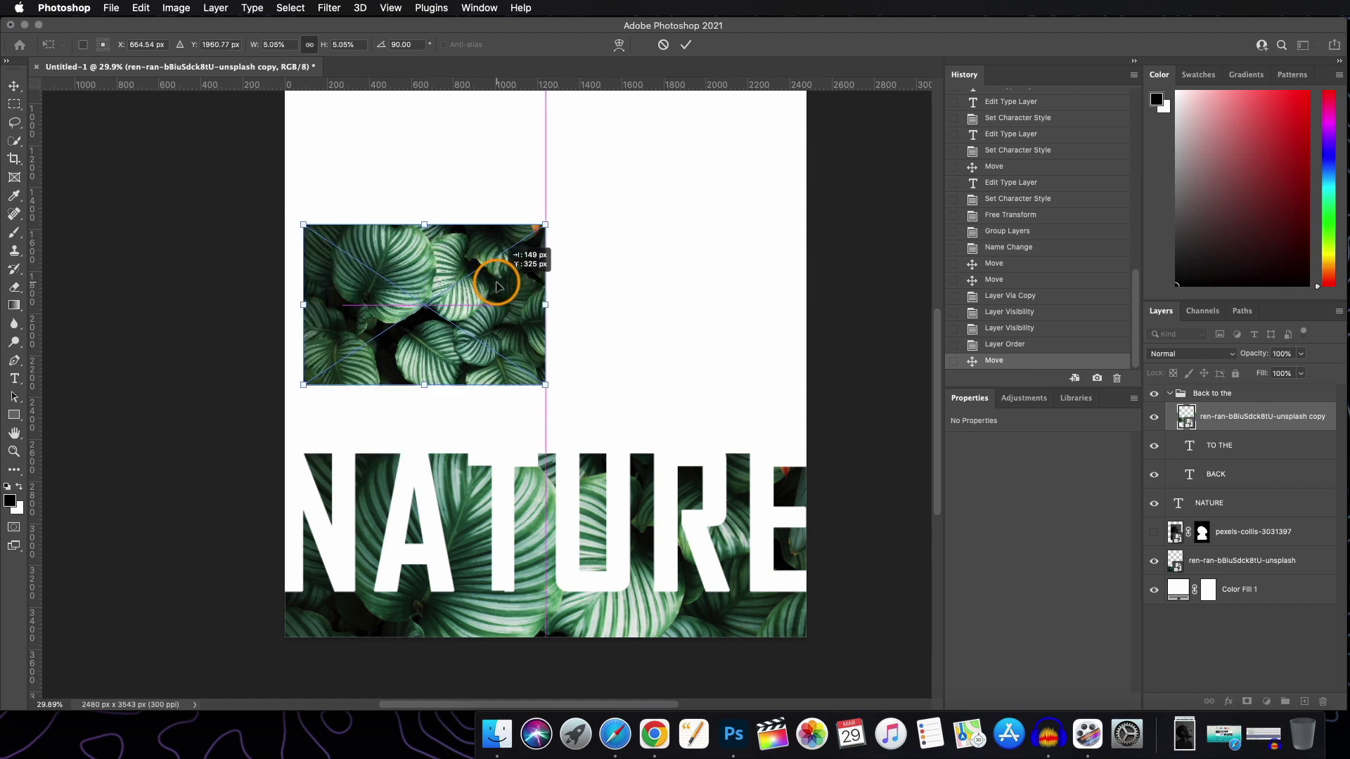
key(Return)
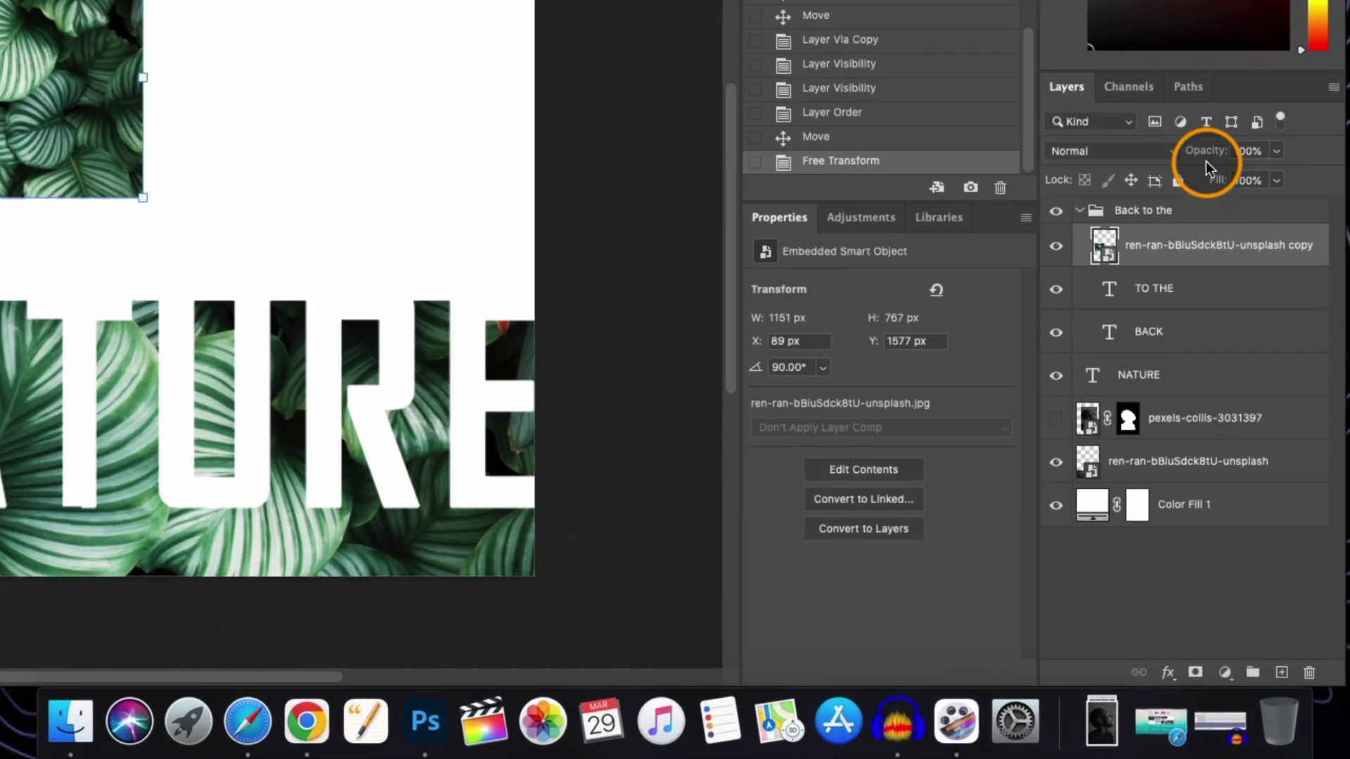
- Lower the leaf copy's opacity to 74% and shrink it to about 885 × 590 px so it closely surrounds the lettering
drag(1255, 361, 1256, 357)
drag(1208, 156, 1193, 159)
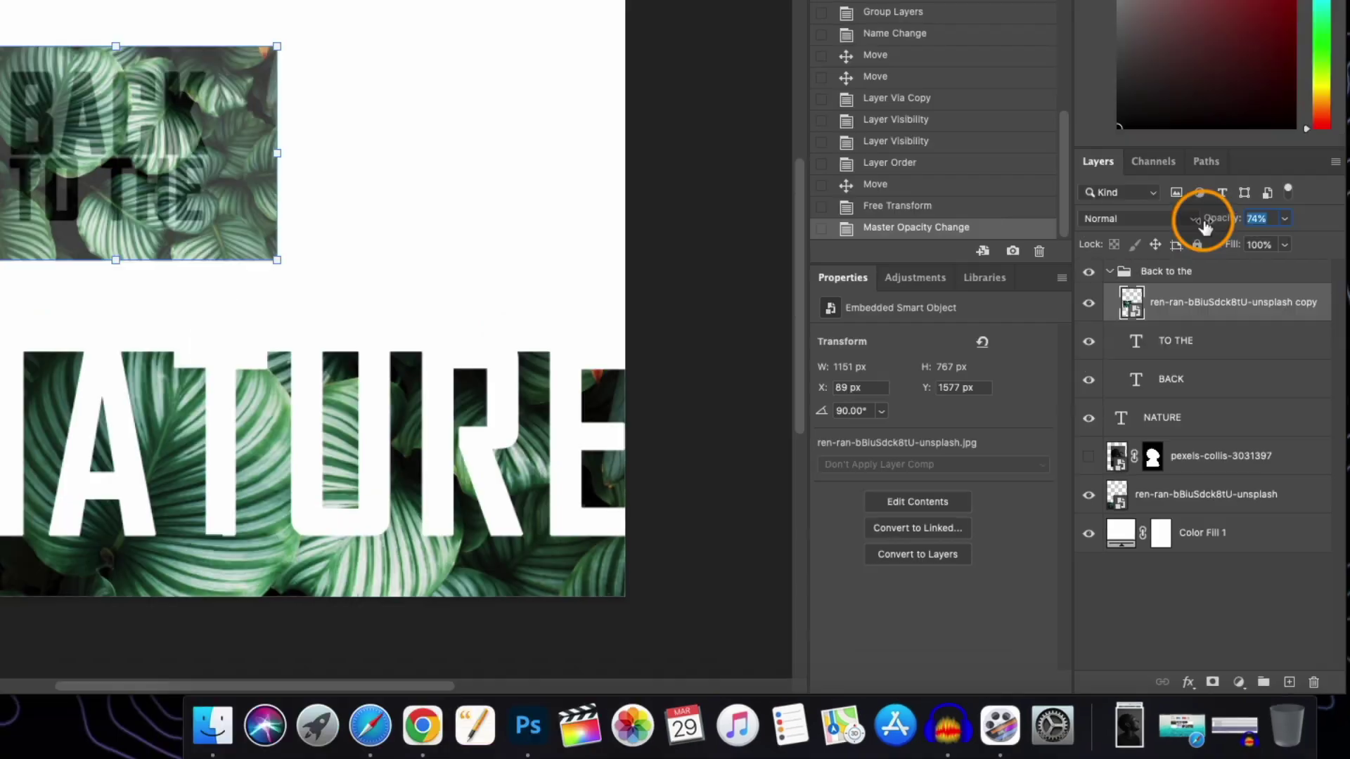
drag(546, 225, 518, 244)
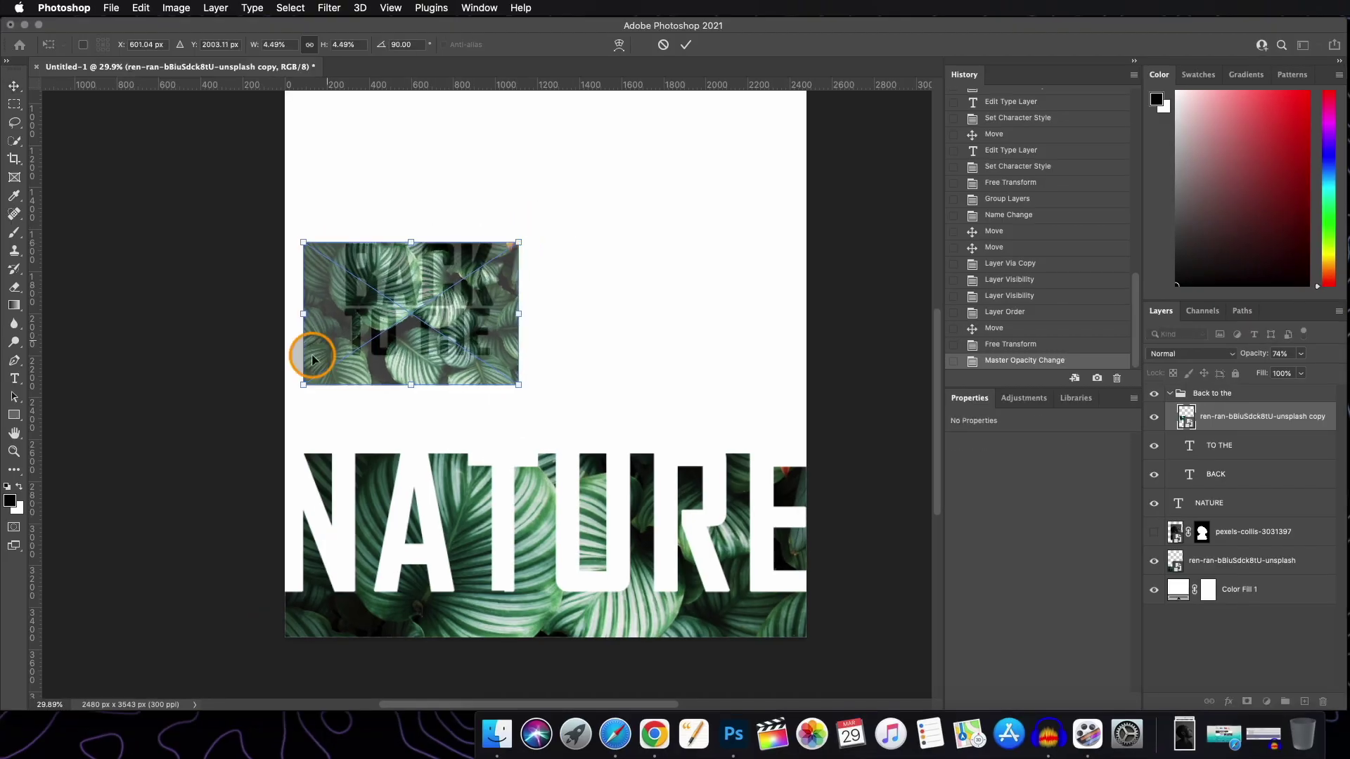
drag(305, 385, 341, 361)
drag(519, 304, 508, 304)
drag(410, 311, 410, 309)
drag(425, 354, 425, 360)
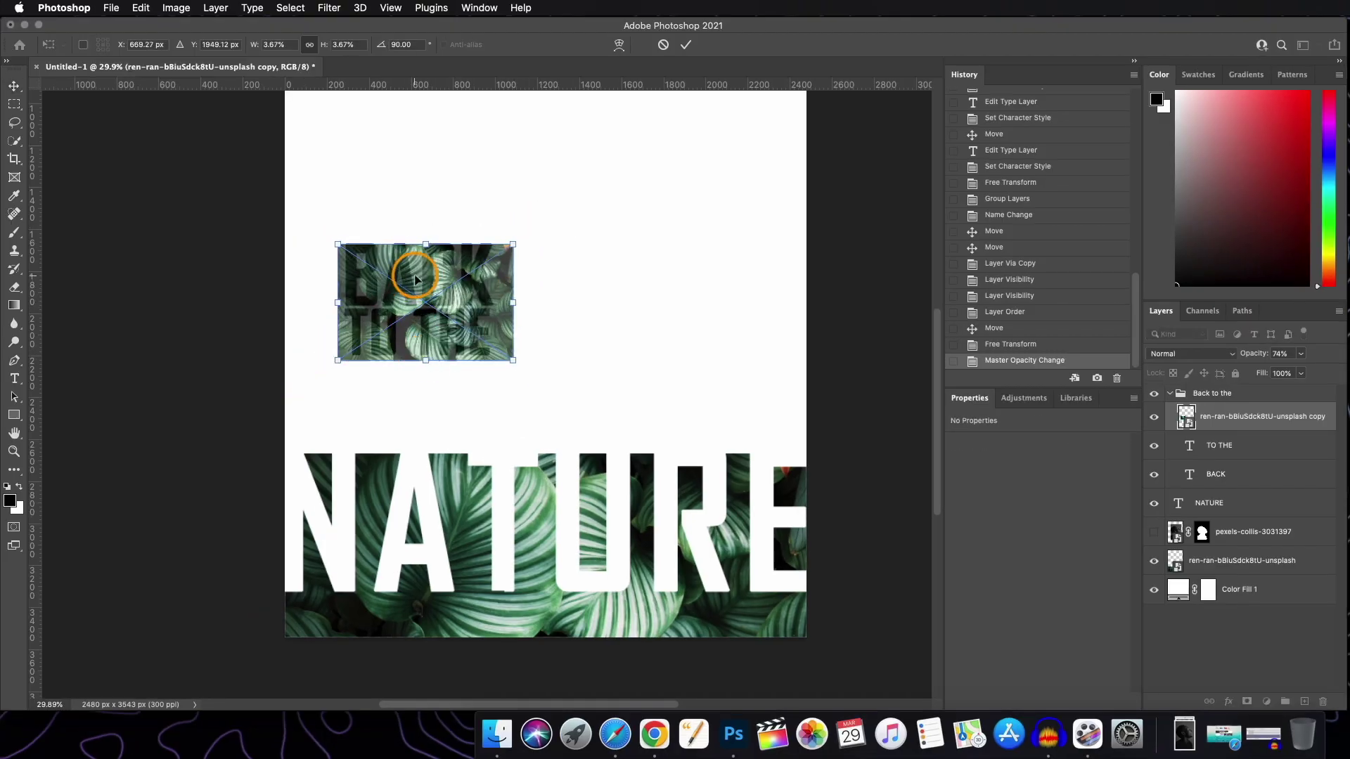
drag(419, 275, 412, 268)
drag(420, 354, 419, 362)
click(685, 44)
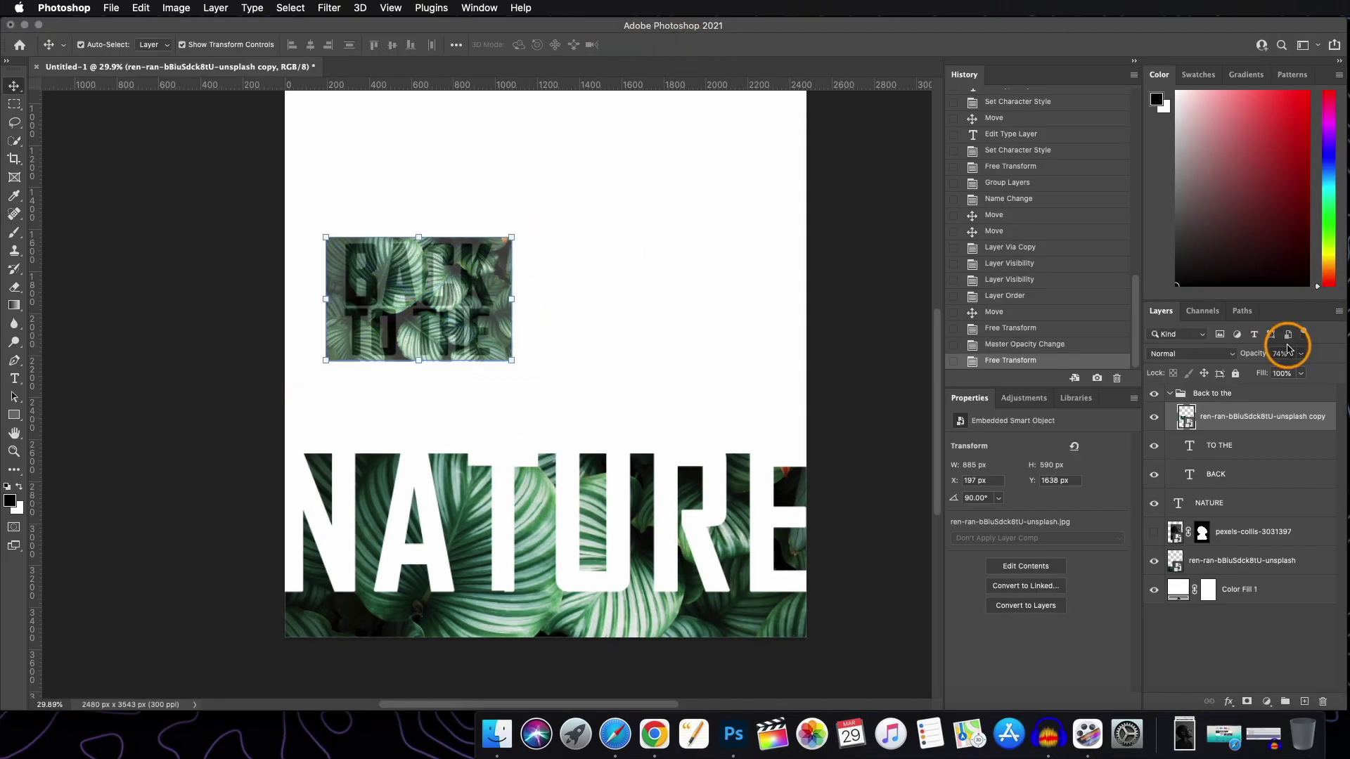
- Restore the leaf copy to 100% opacity and clip it to the Back to the group from directly above it
key(Return)
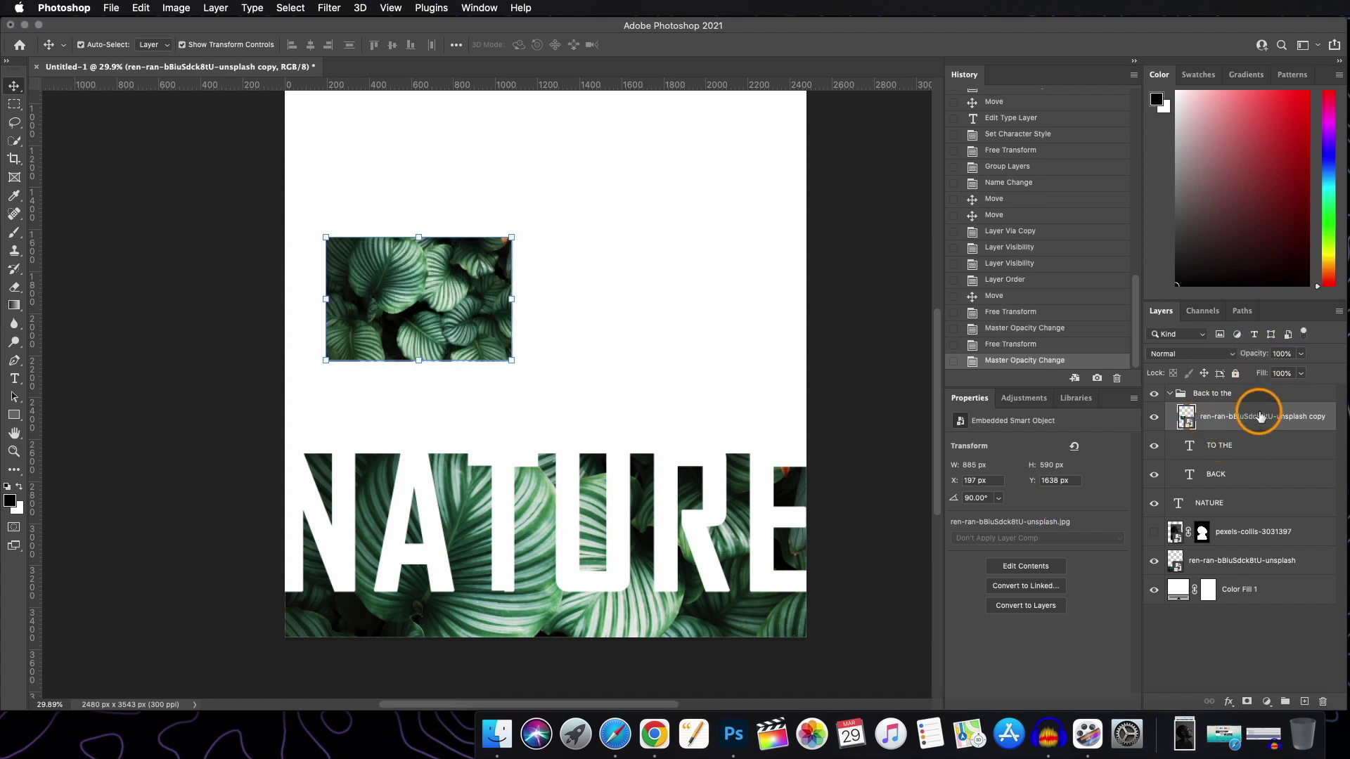
drag(1259, 416, 1169, 391)
click(1169, 423)
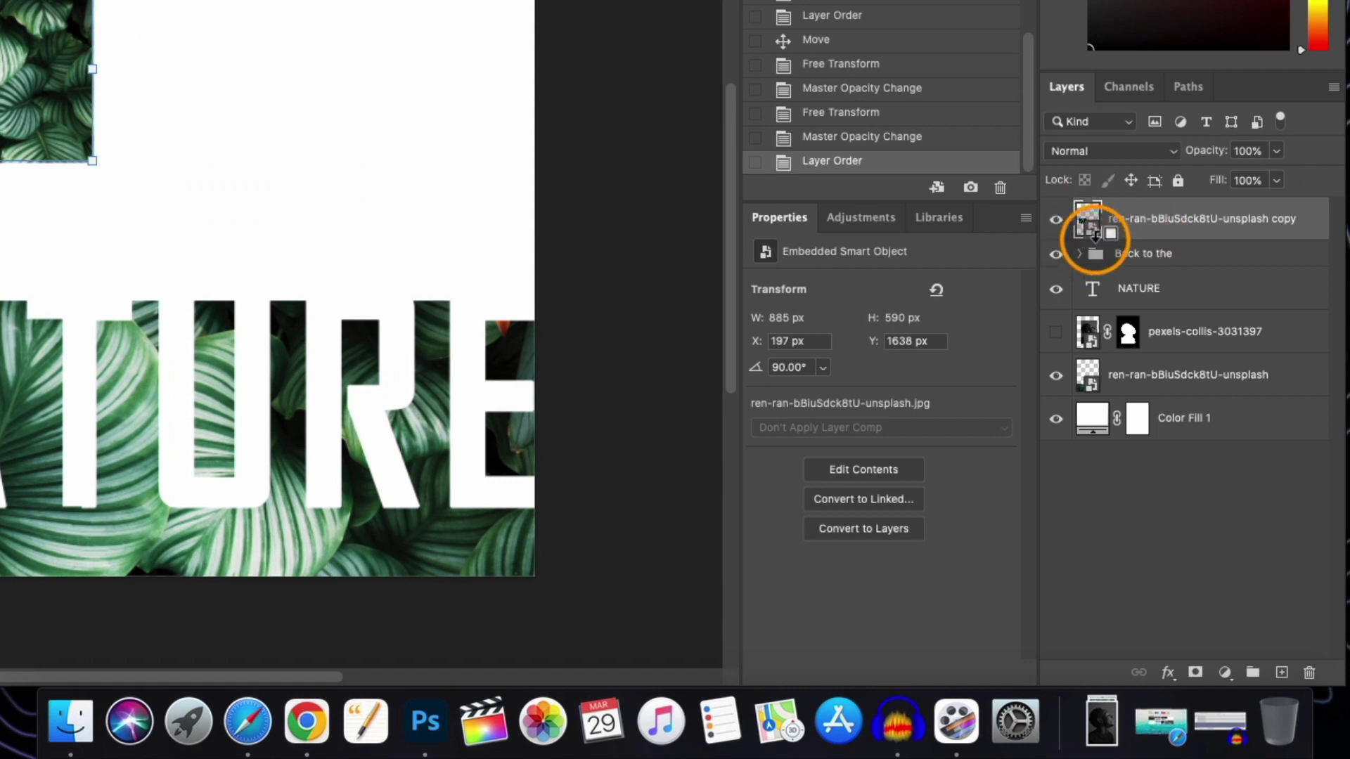
alt+click(1085, 239)
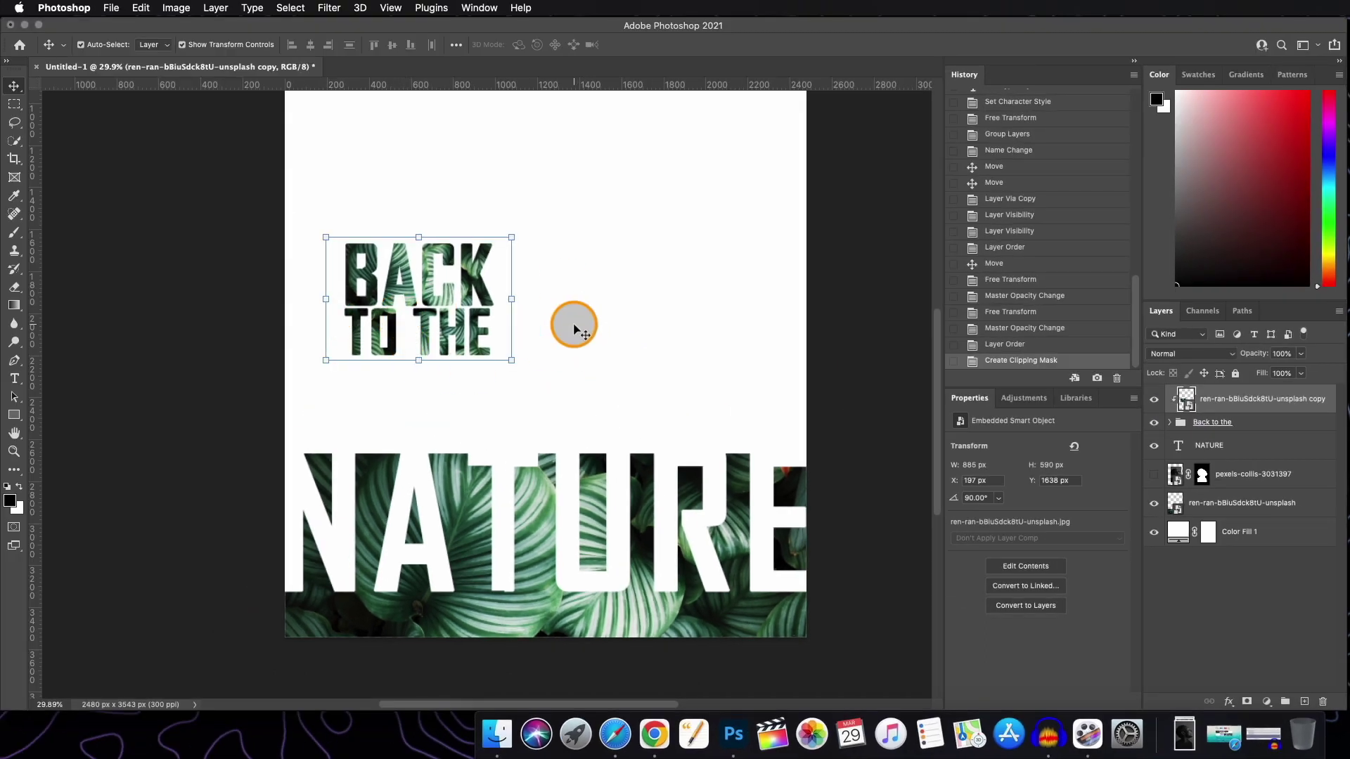
shift+click(1257, 422)
drag(407, 274, 407, 272)
key(super+z)
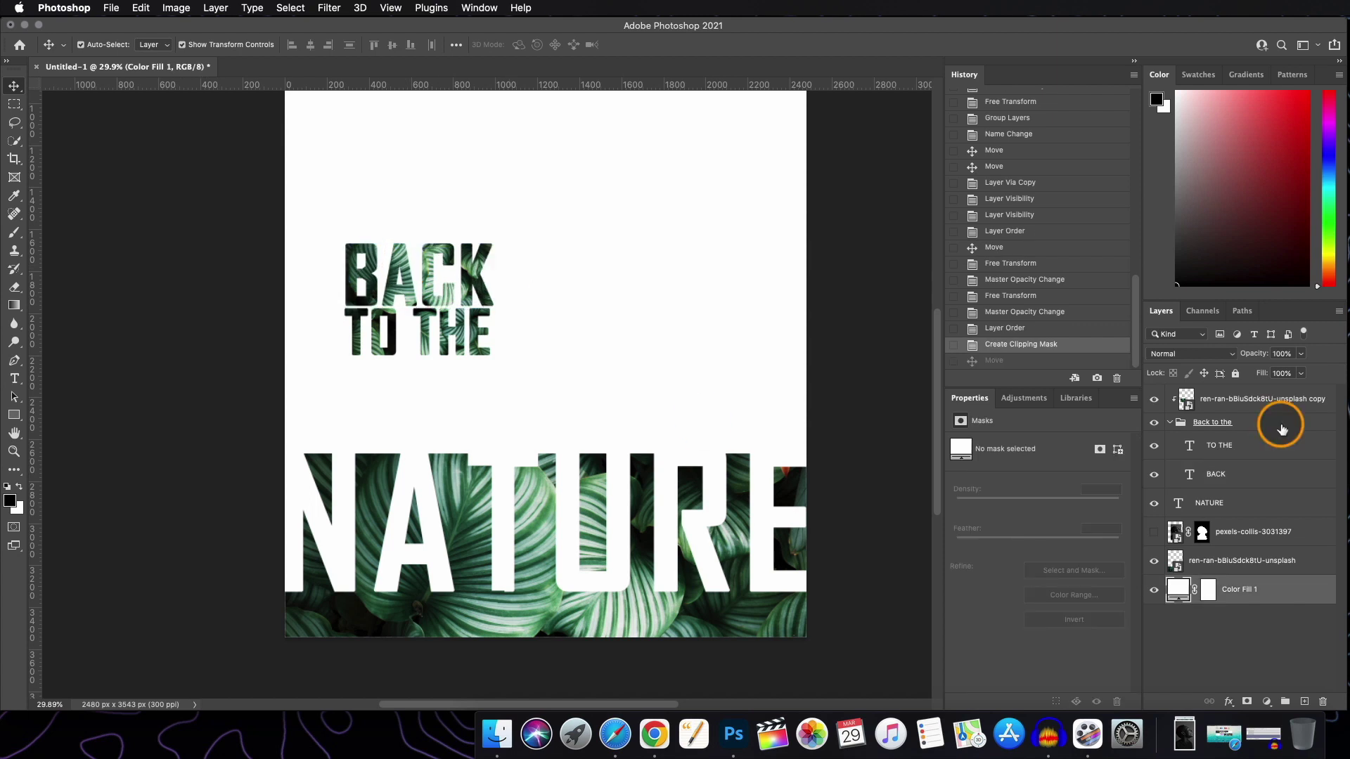
- Convert the clipped leaf copy and the Back to the group together into one smart object
click(1229, 399)
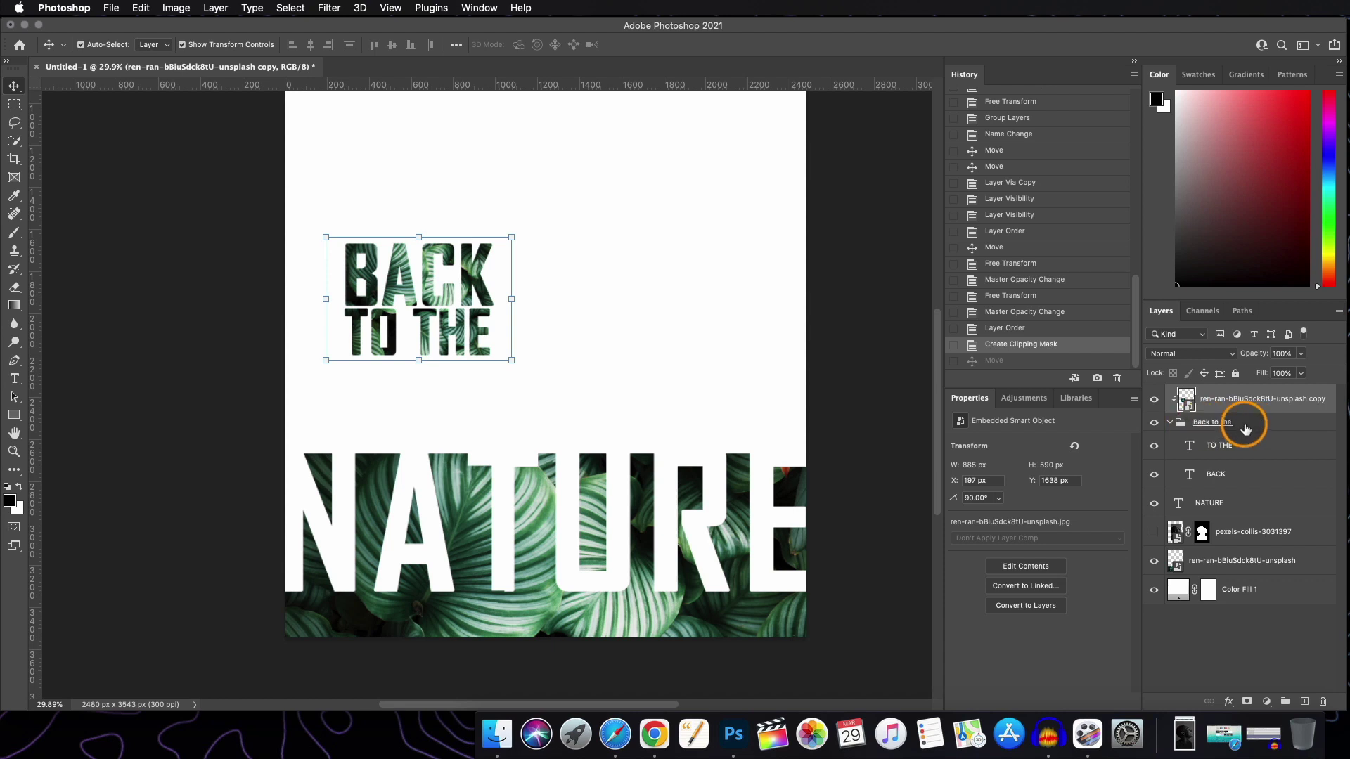
click(1172, 424)
shift+click(1275, 431)
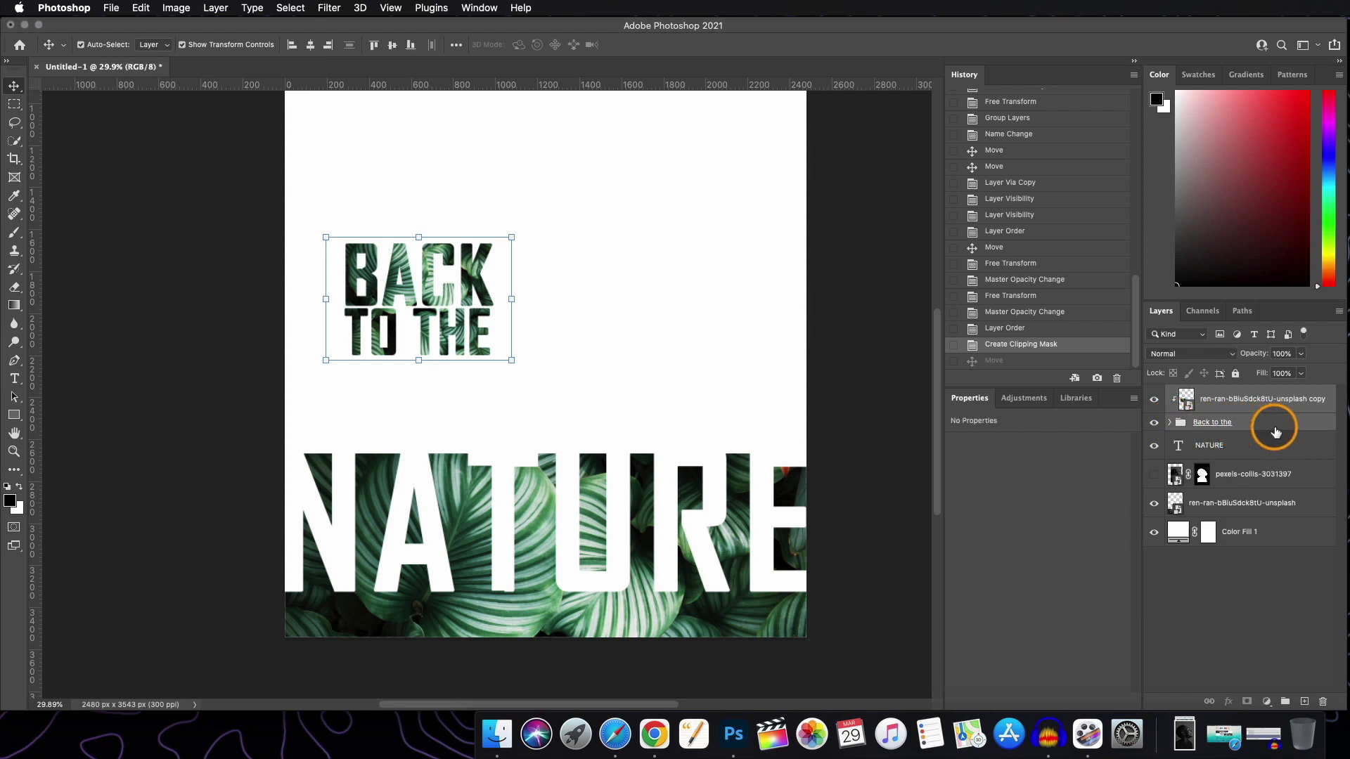
right_click(1270, 422)
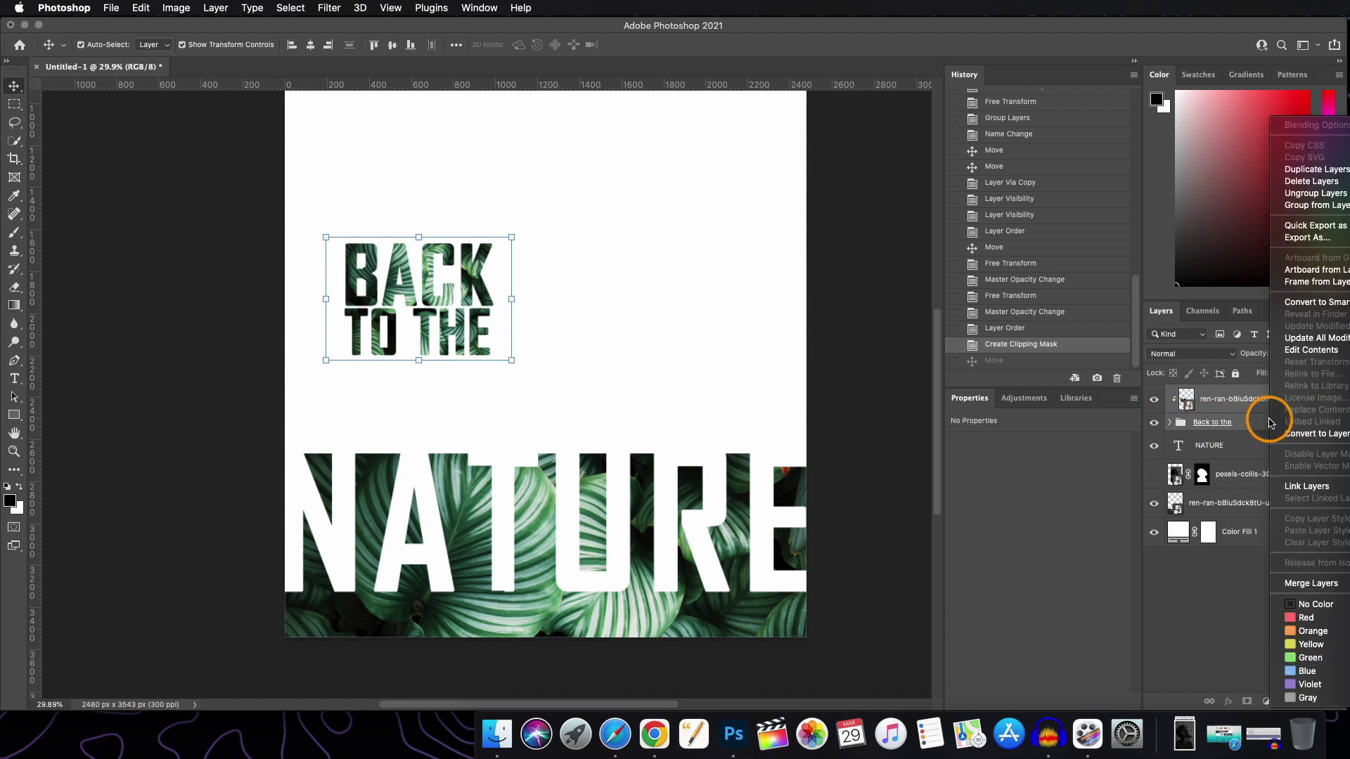
click(1313, 302)
- Move the leaf-filled BACK TO THE lettering down to sit just above the start of NATURE
drag(403, 285, 363, 377)
click(506, 217)
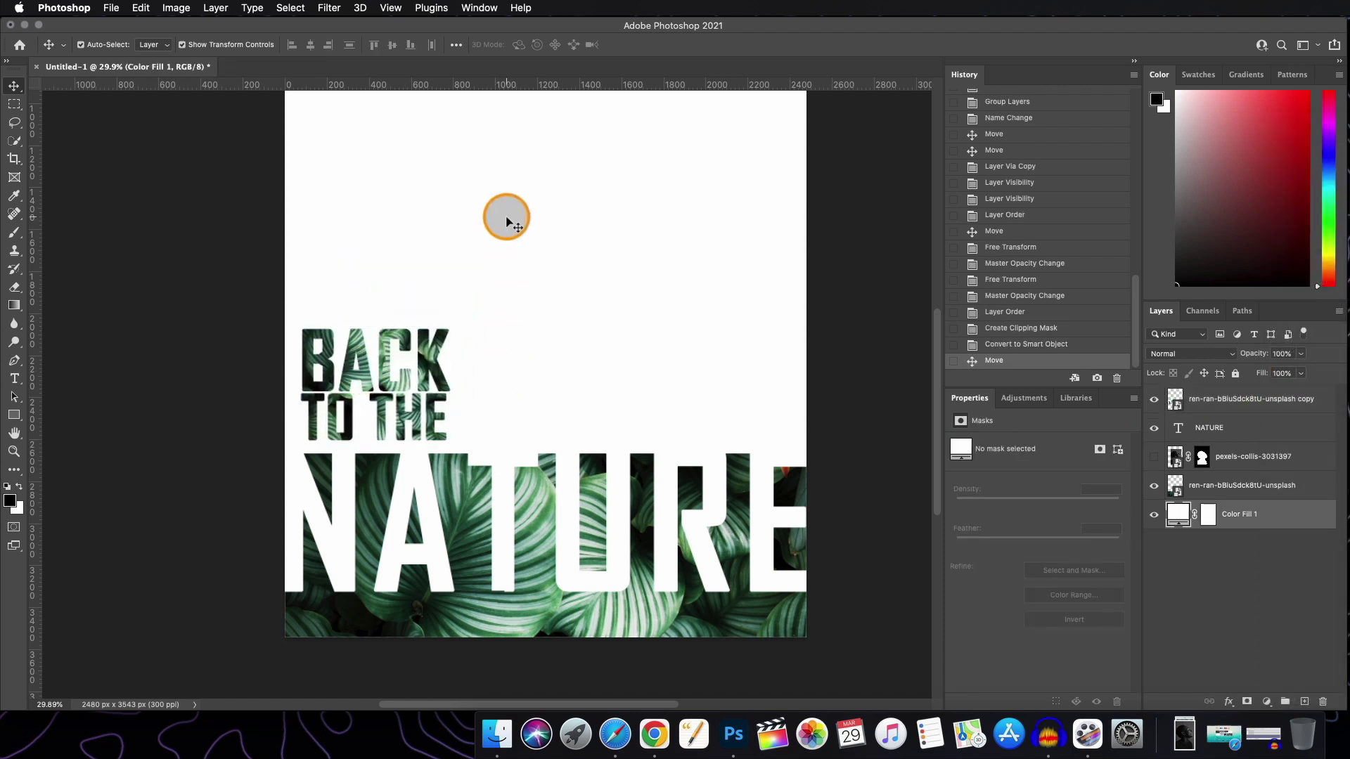
key(super+minus)
scroll(506, 217, up, 3)
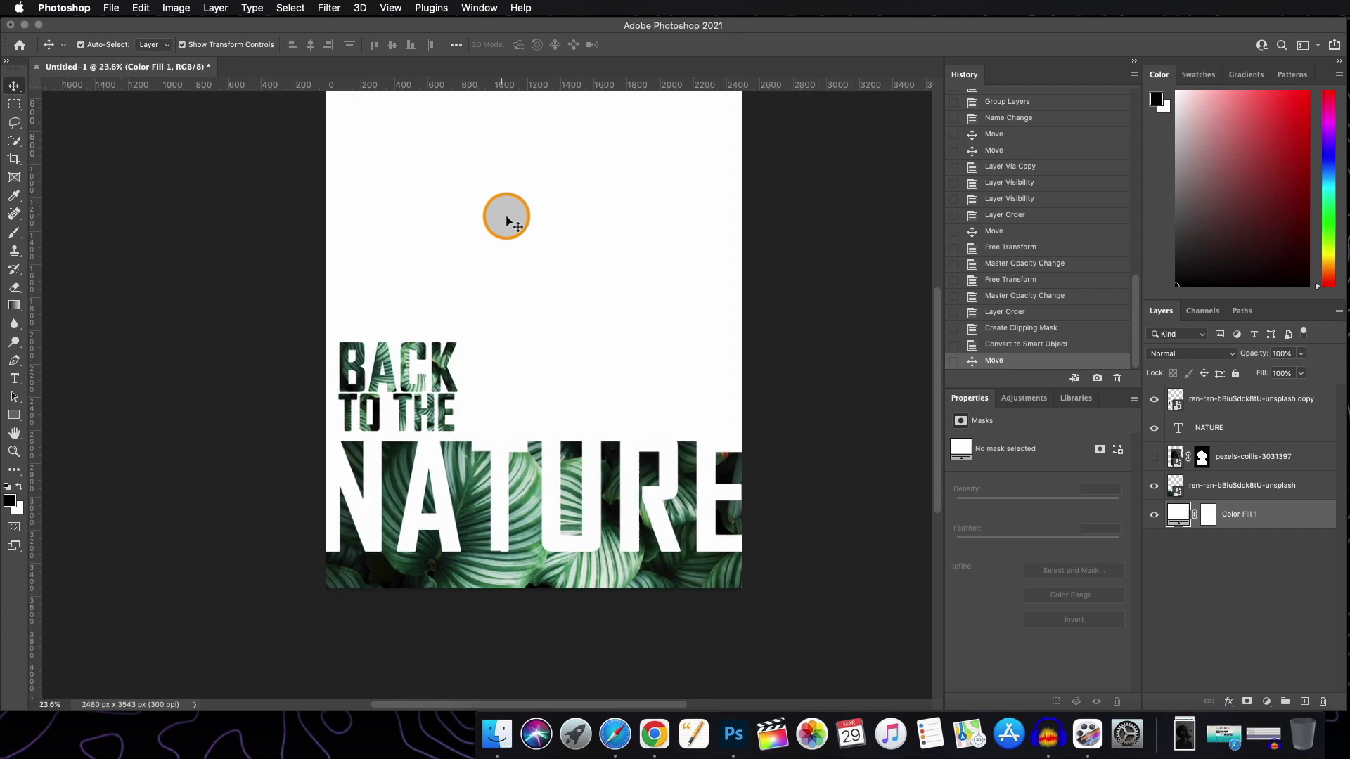
- Add a Multiply drop shadow to the BACK TO THE smart object with 41% opacity and 30% spread
click(1324, 407)
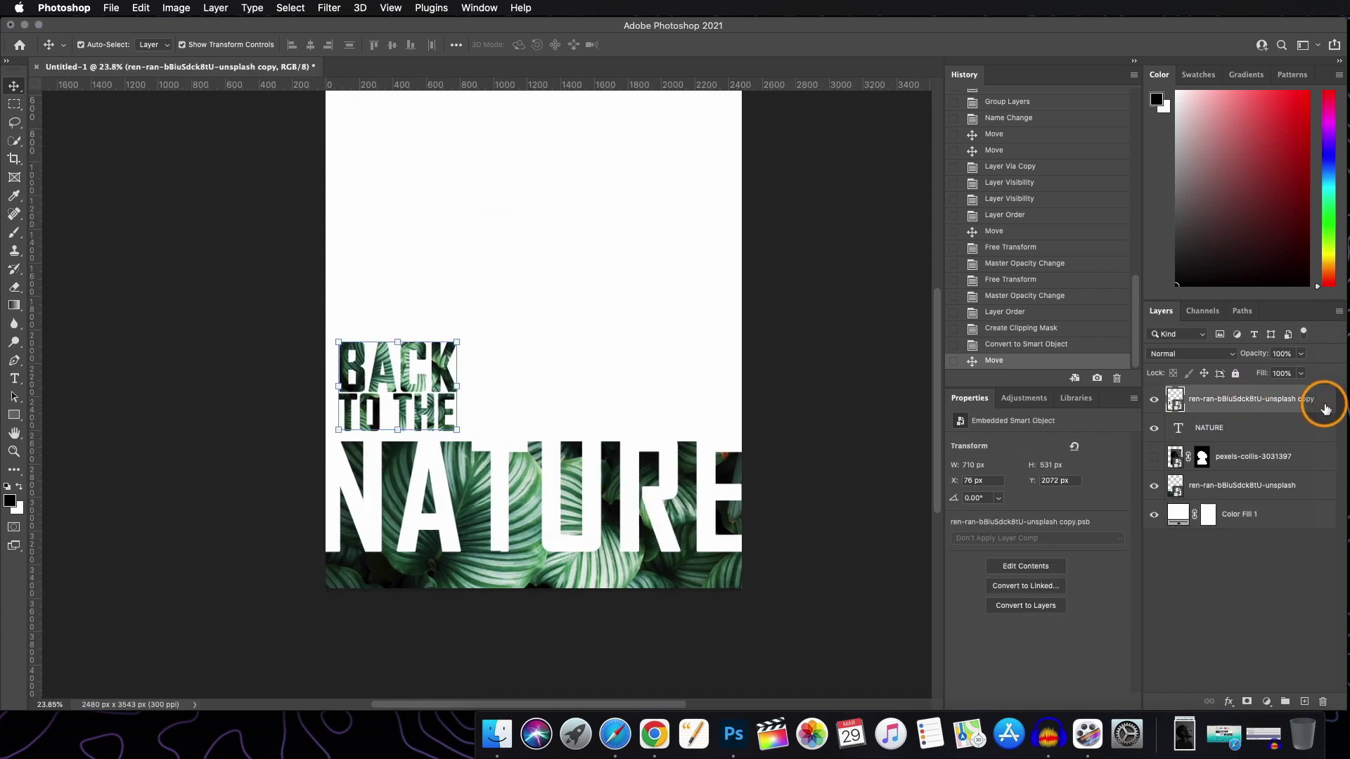
right_click(1316, 410)
click(1315, 398)
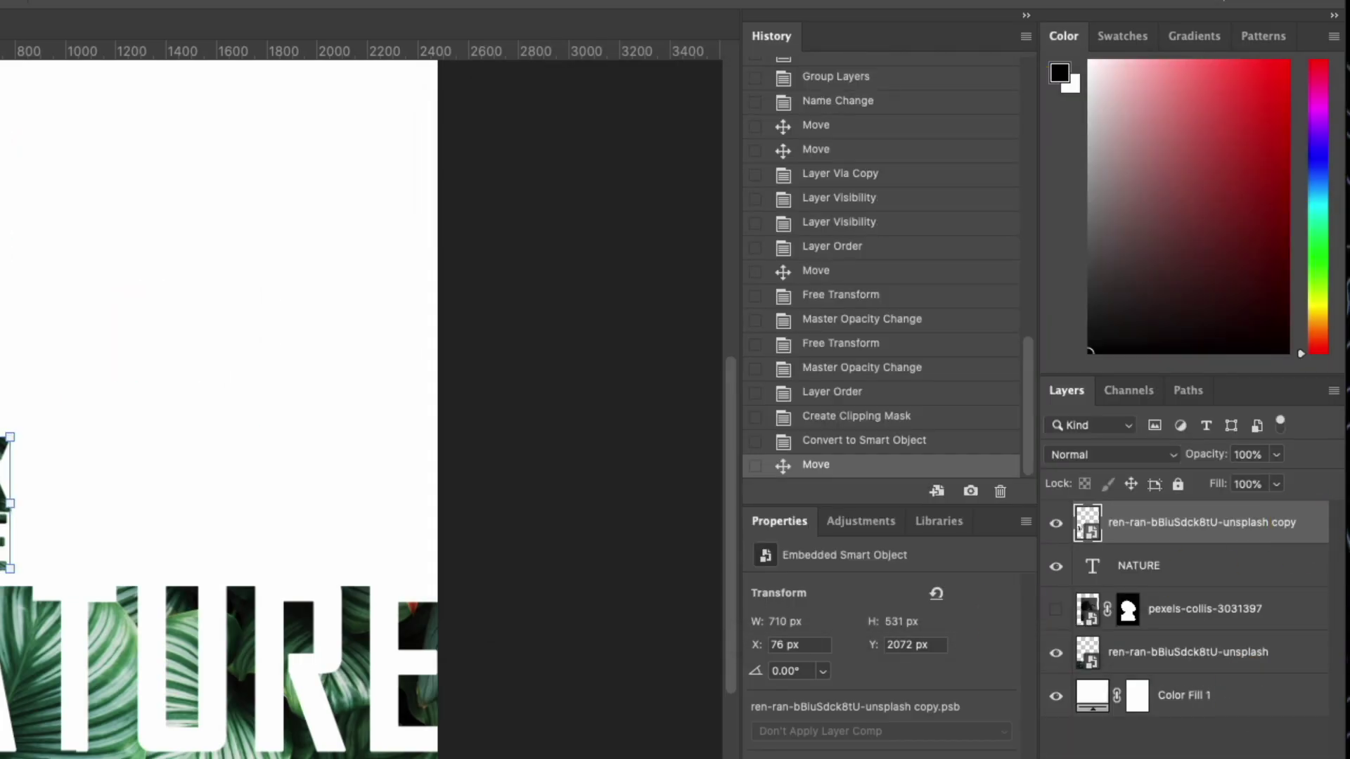
click(1308, 539)
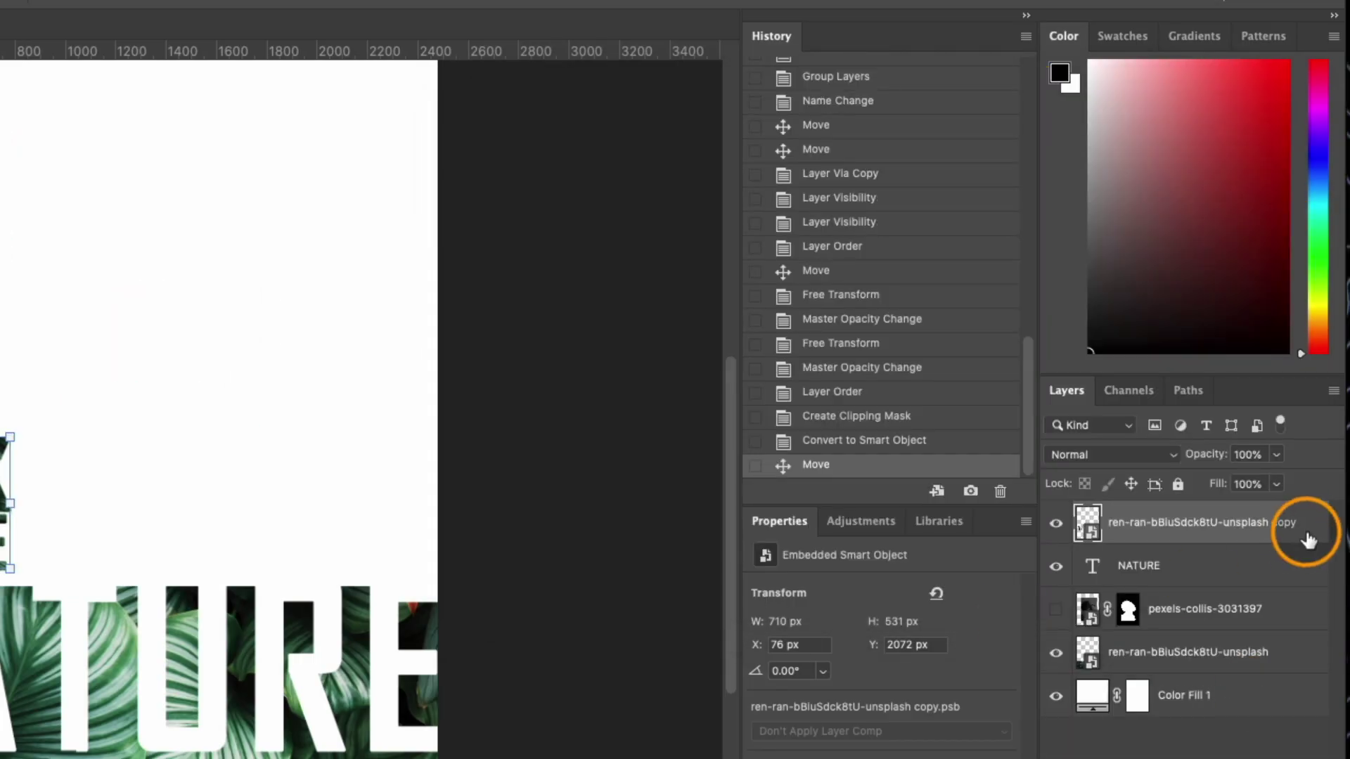
double_click(1307, 540)
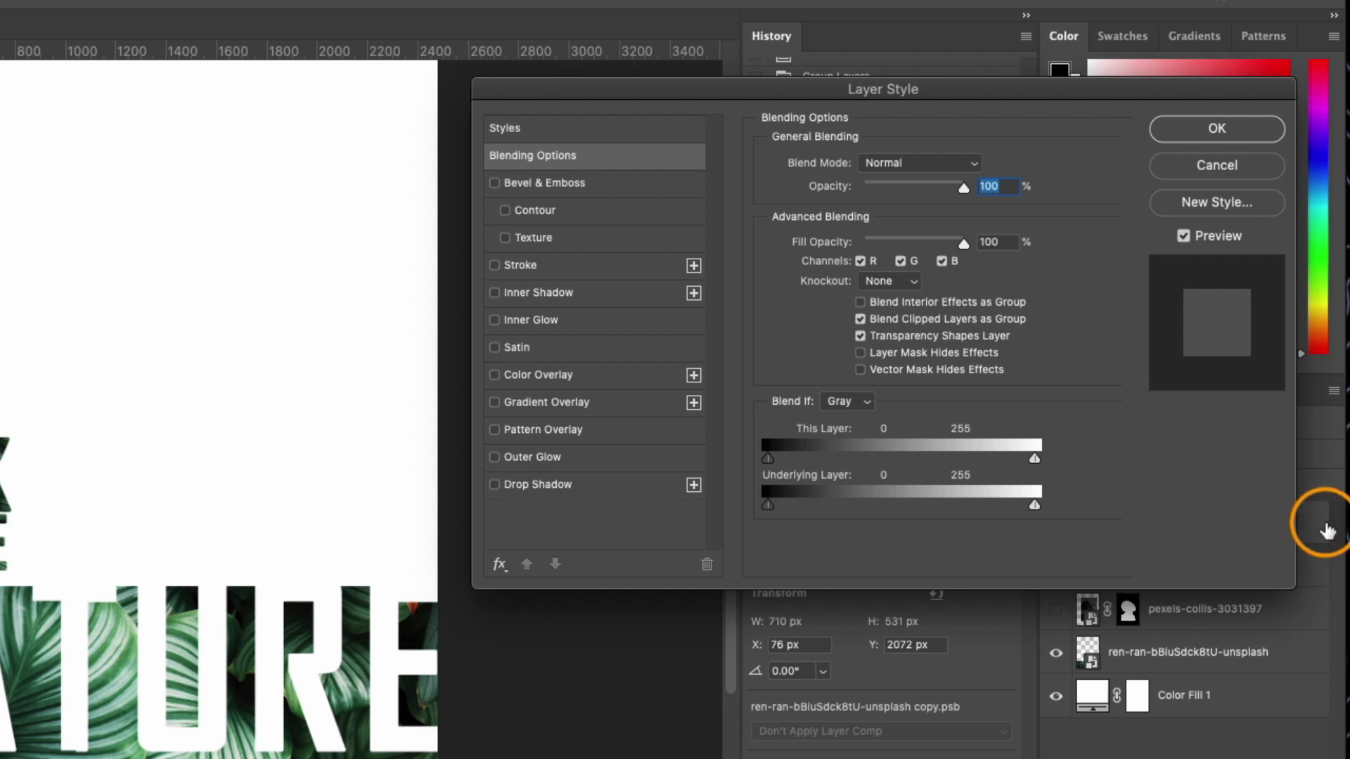
click(596, 489)
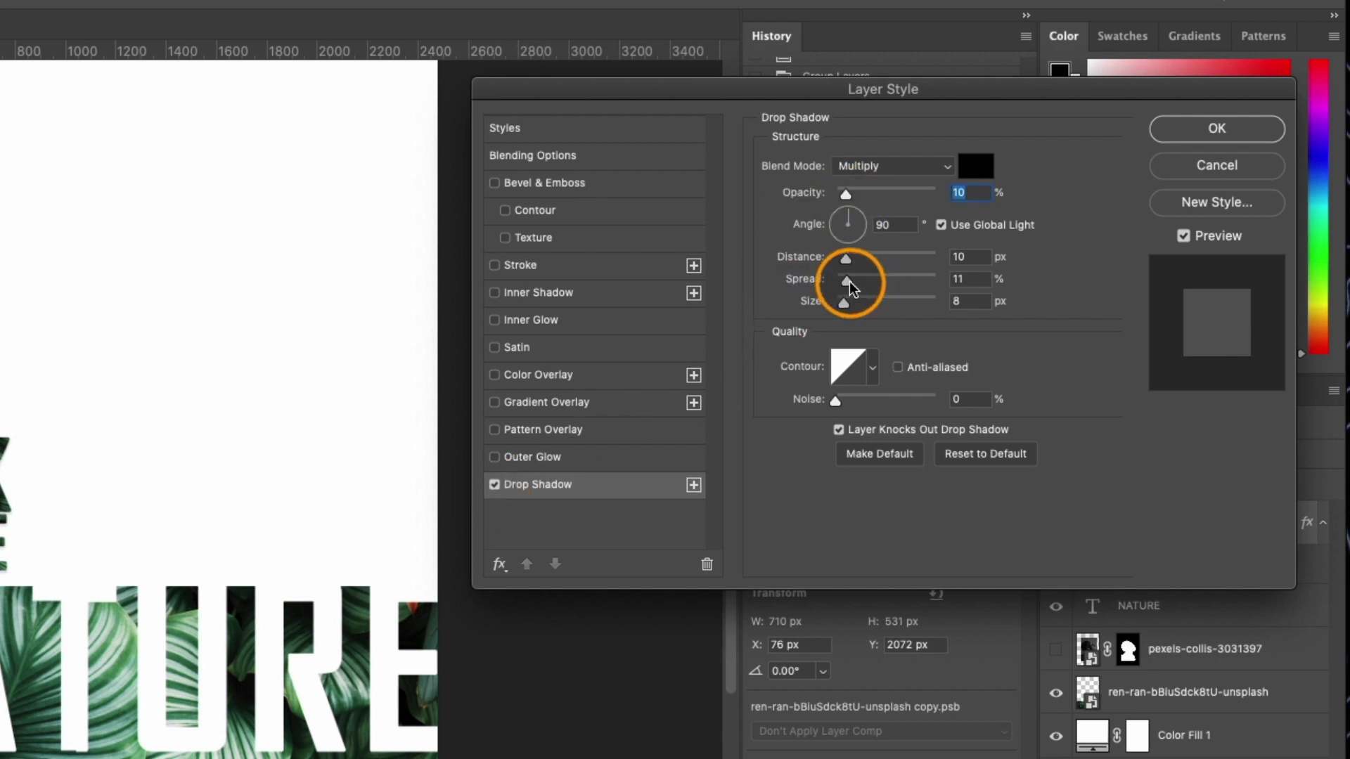
drag(846, 303, 868, 303)
drag(847, 282, 865, 282)
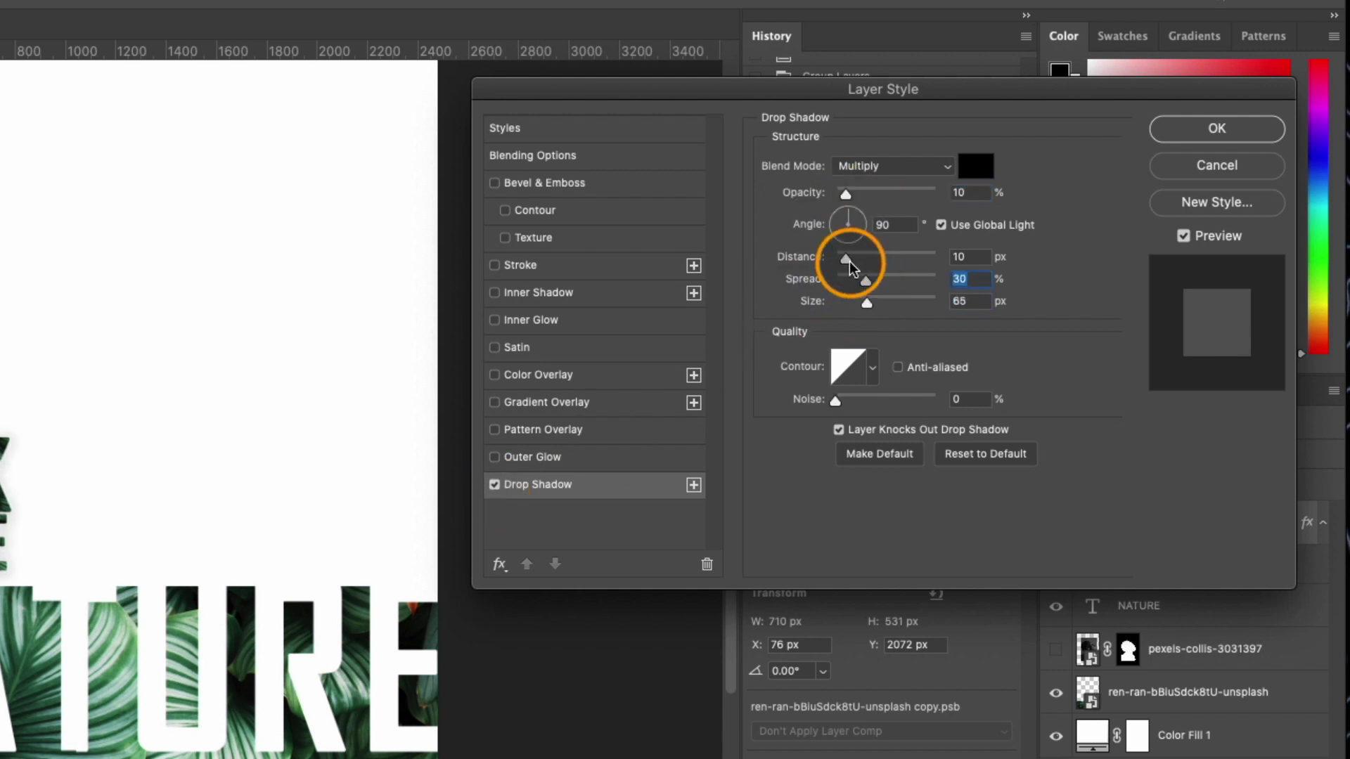
drag(846, 194, 878, 210)
drag(868, 303, 849, 304)
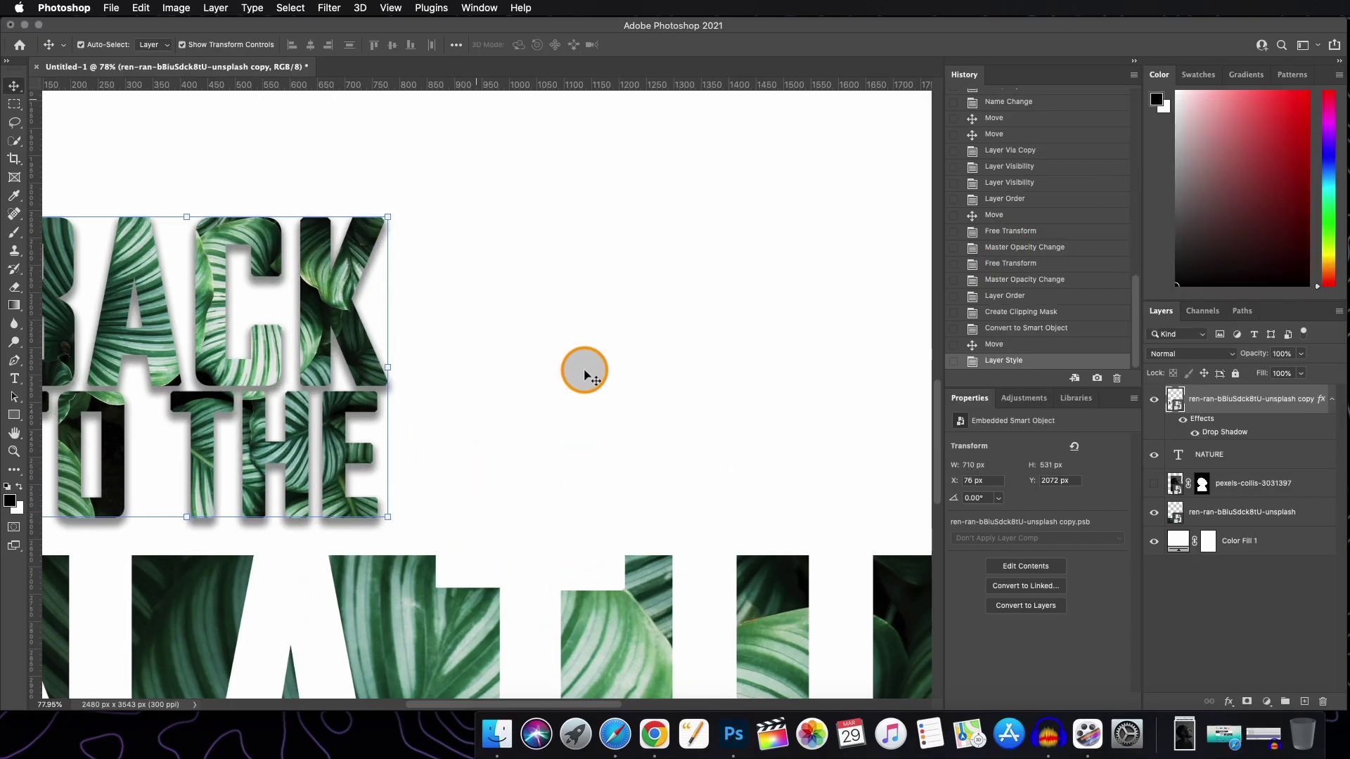
- Refine the lettering's drop shadow to 18% opacity, 37° angle, 11 px distance, 11% spread and 16 px size
drag(1026, 239, 1027, 240)
drag(1016, 254, 1011, 255)
drag(1026, 239, 1014, 239)
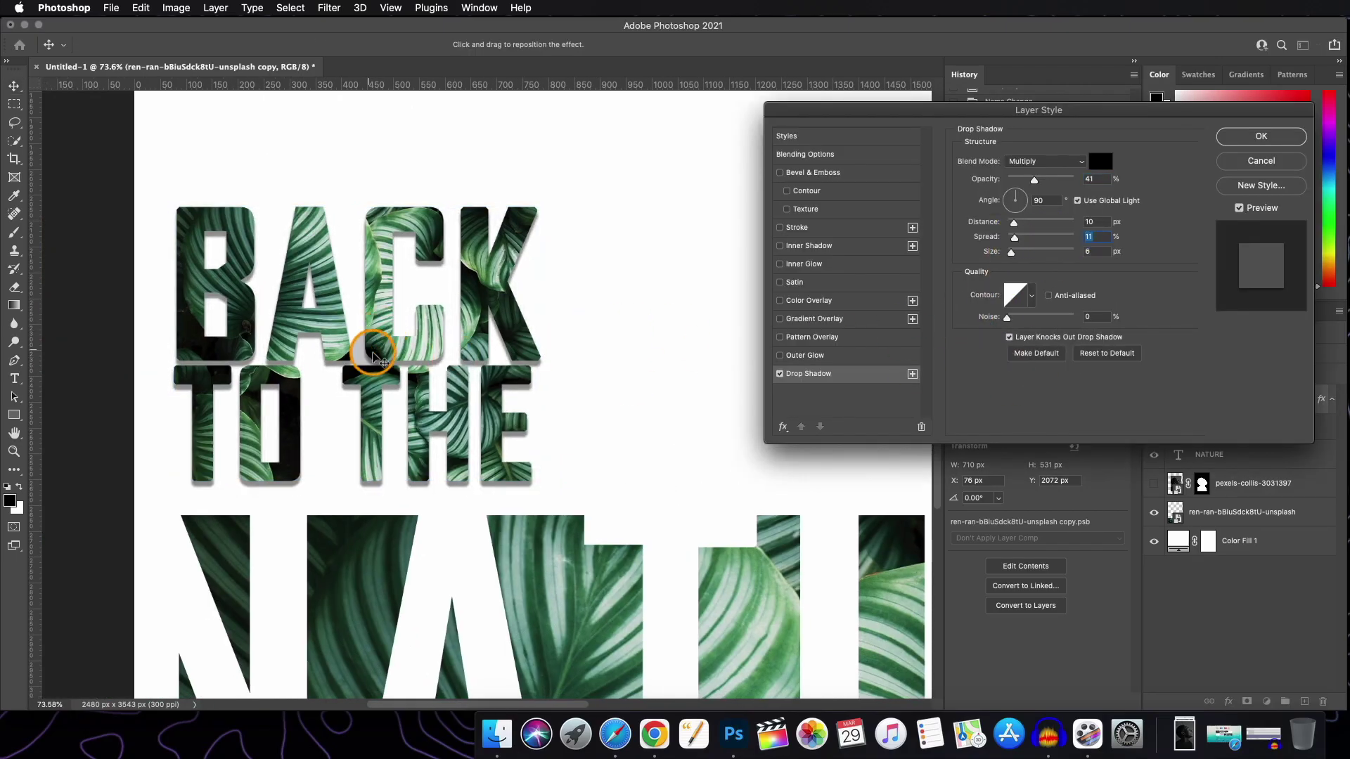
drag(386, 369, 384, 364)
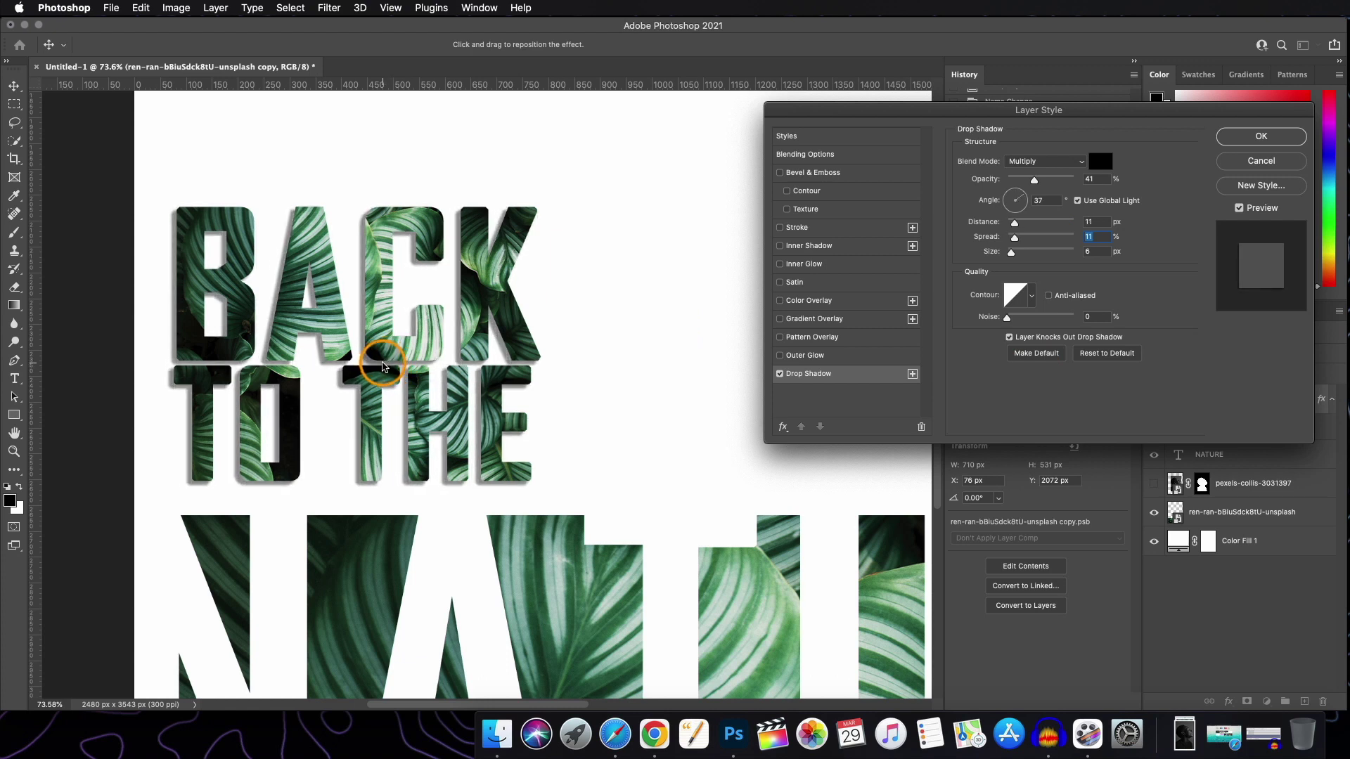
drag(1034, 180, 1019, 180)
drag(1011, 252, 1016, 253)
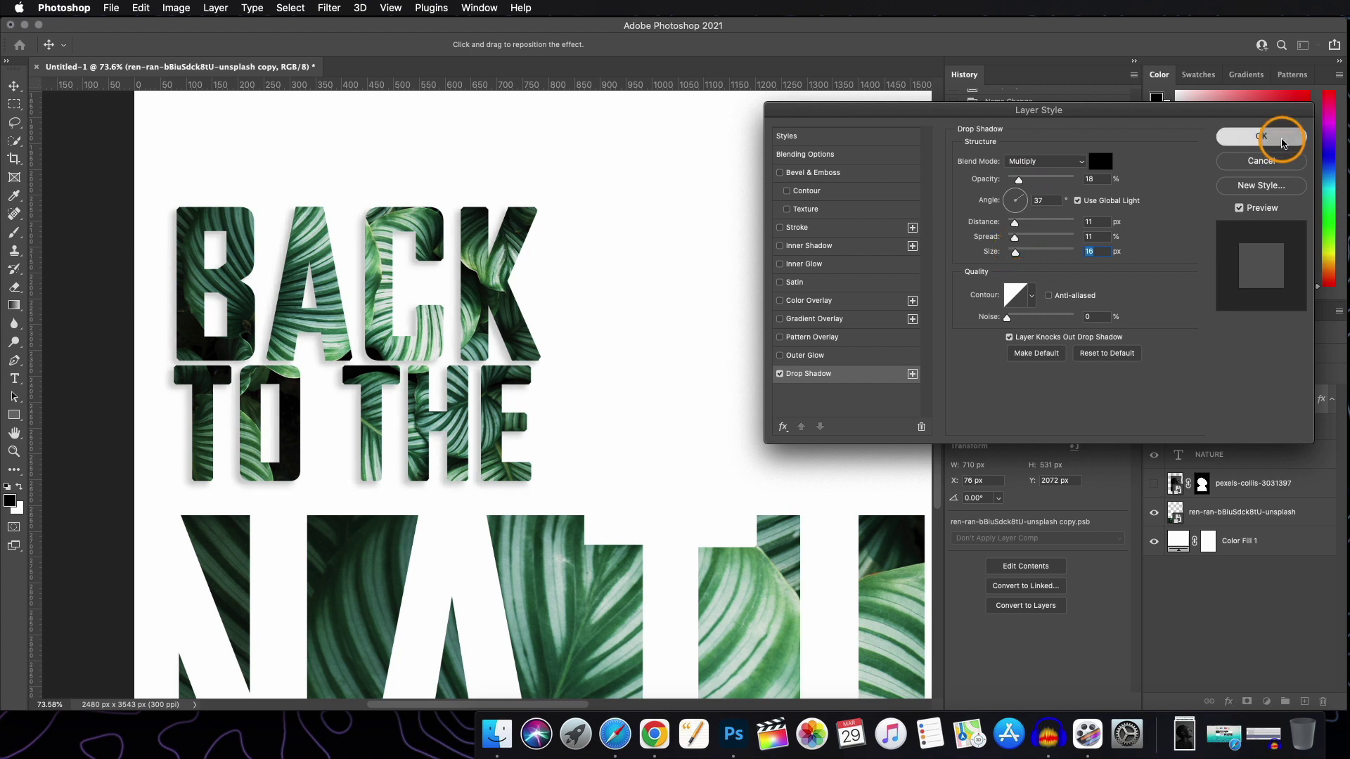
click(708, 395)
scroll(708, 397, down, 5)
scroll(707, 396, down, 2)
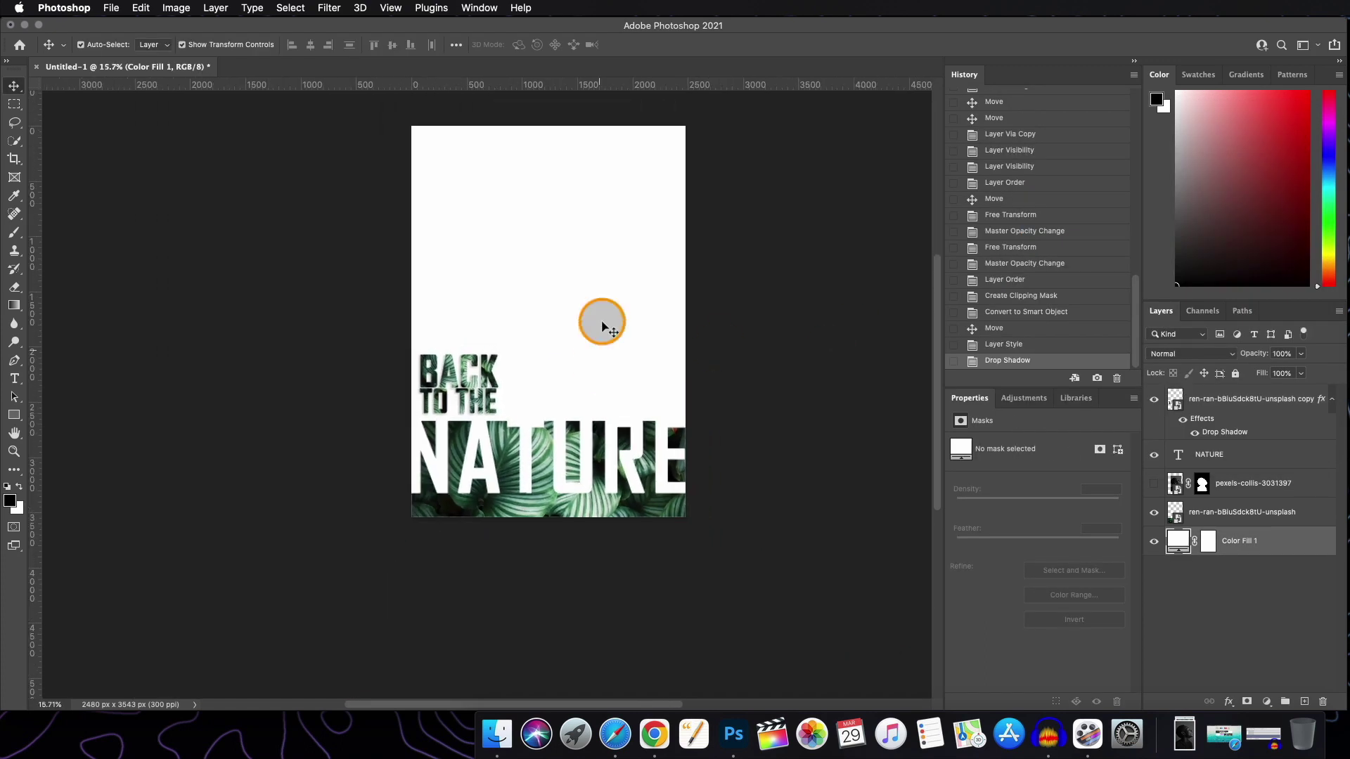
- Show the portrait layer, scale it to about 1334 × 2001 px and place it above the lettering towards the poster's right side
mouse_move(602, 324)
mouse_down()
mouse_move(566, 325)
mouse_move(581, 329)
mouse_up()
scroll(534, 346, up, 1)
scroll(540, 353, up, 1)
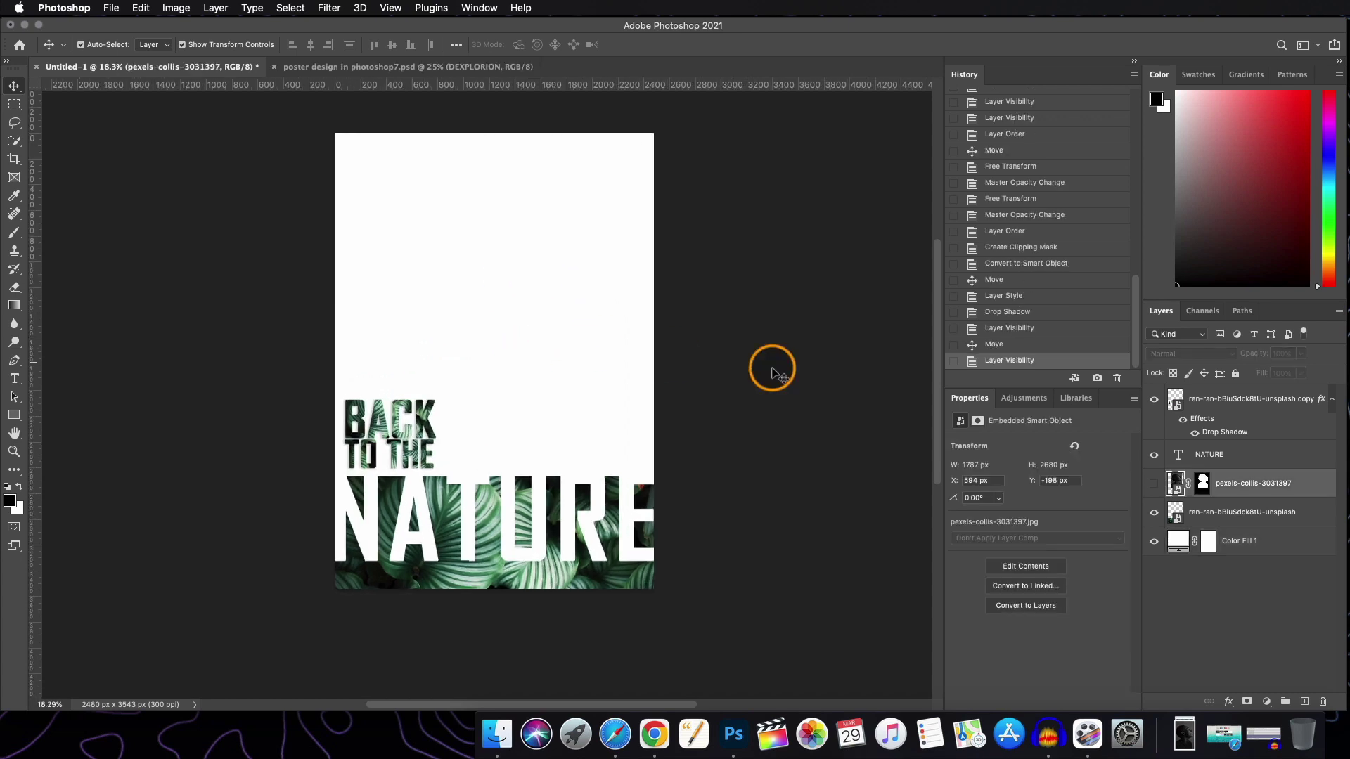
click(1154, 486)
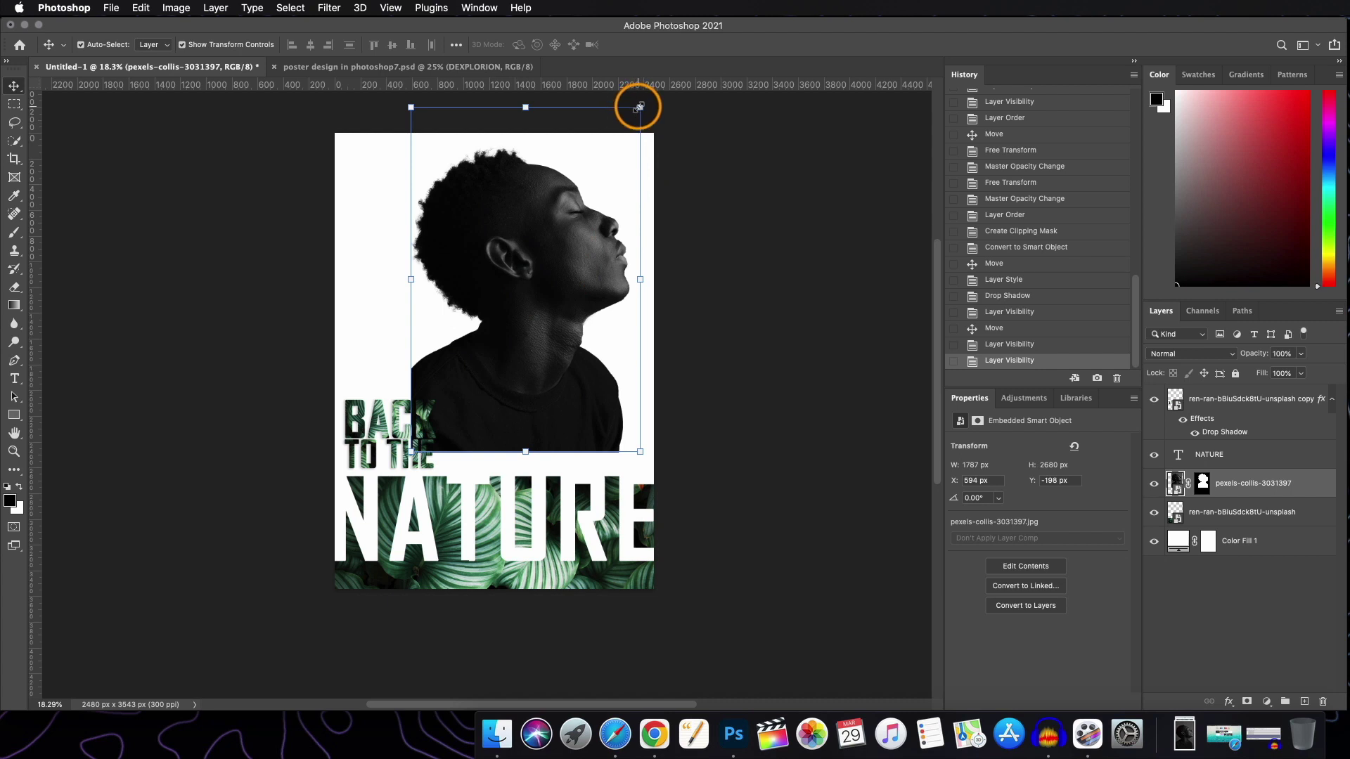
drag(640, 107, 577, 202)
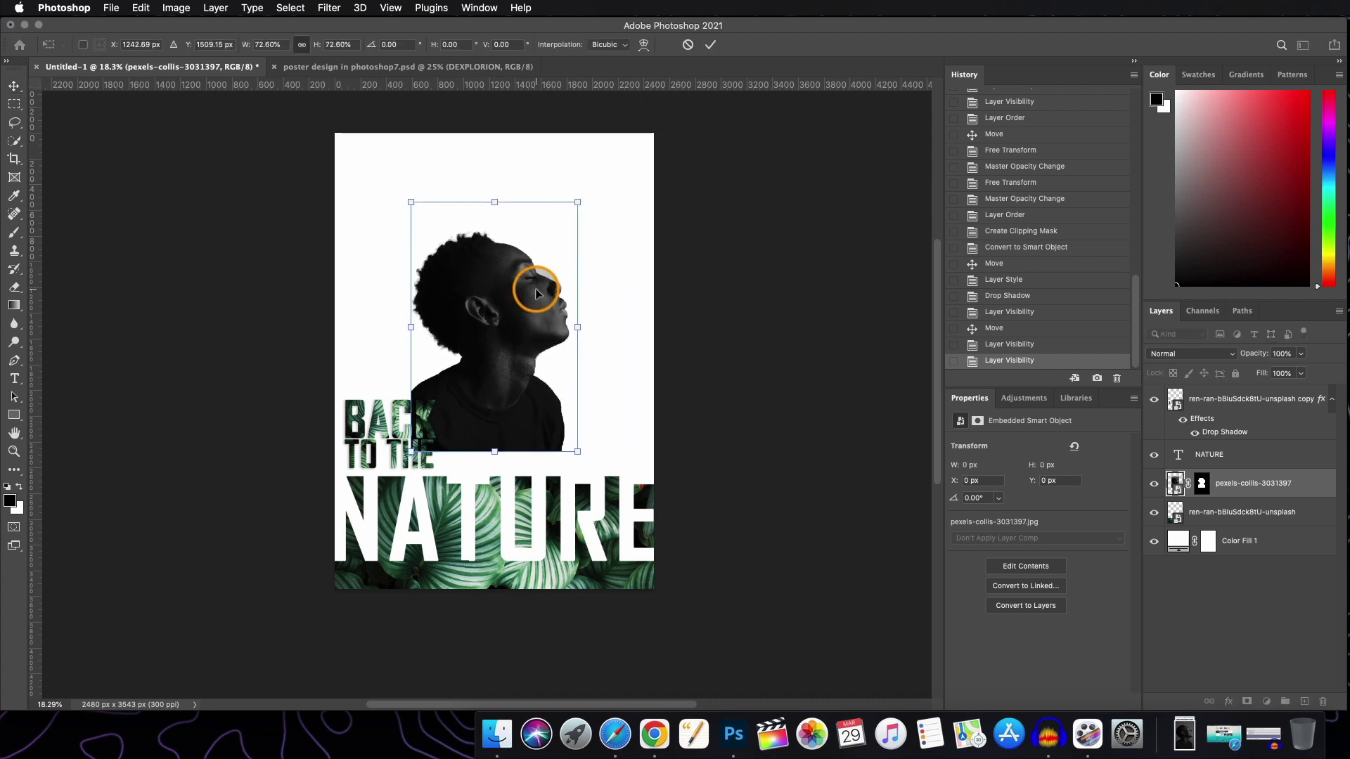
drag(537, 293, 572, 239)
drag(613, 149, 617, 141)
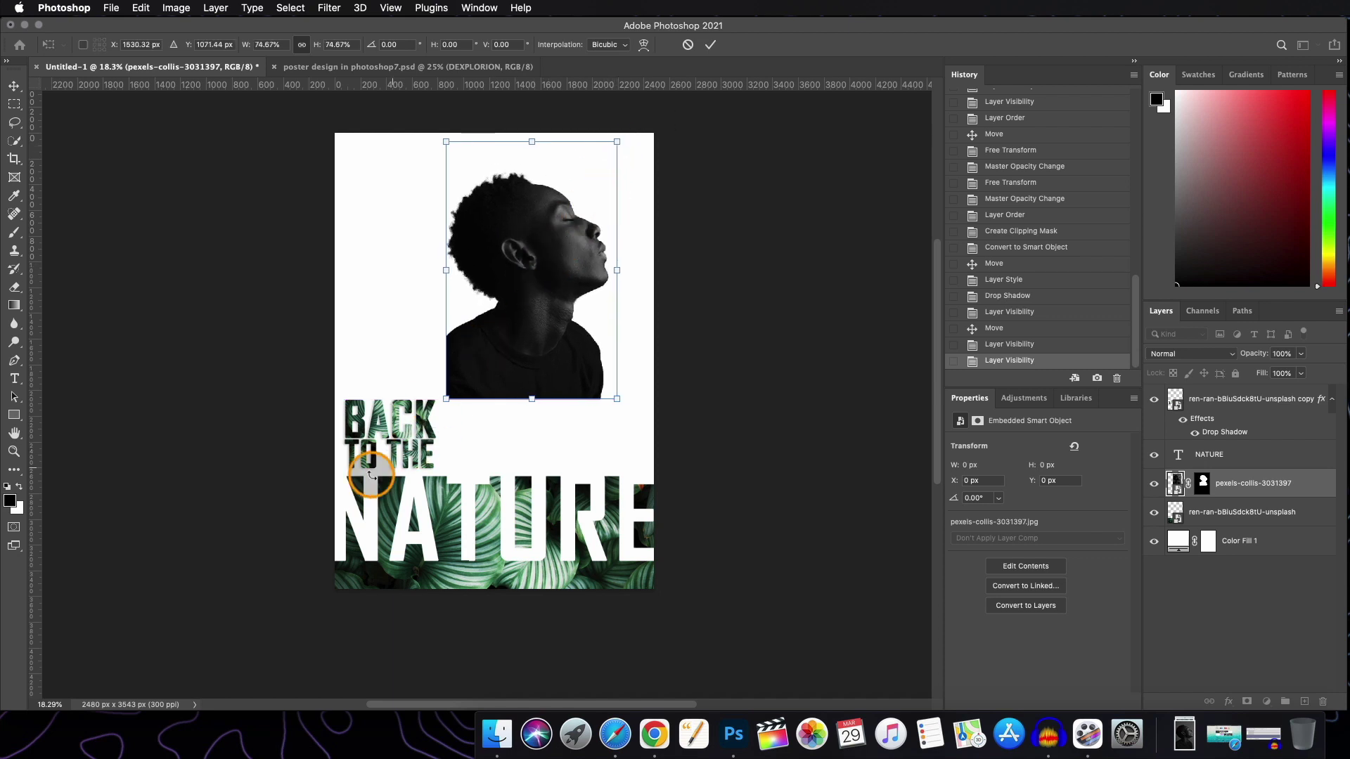
right_click(546, 285)
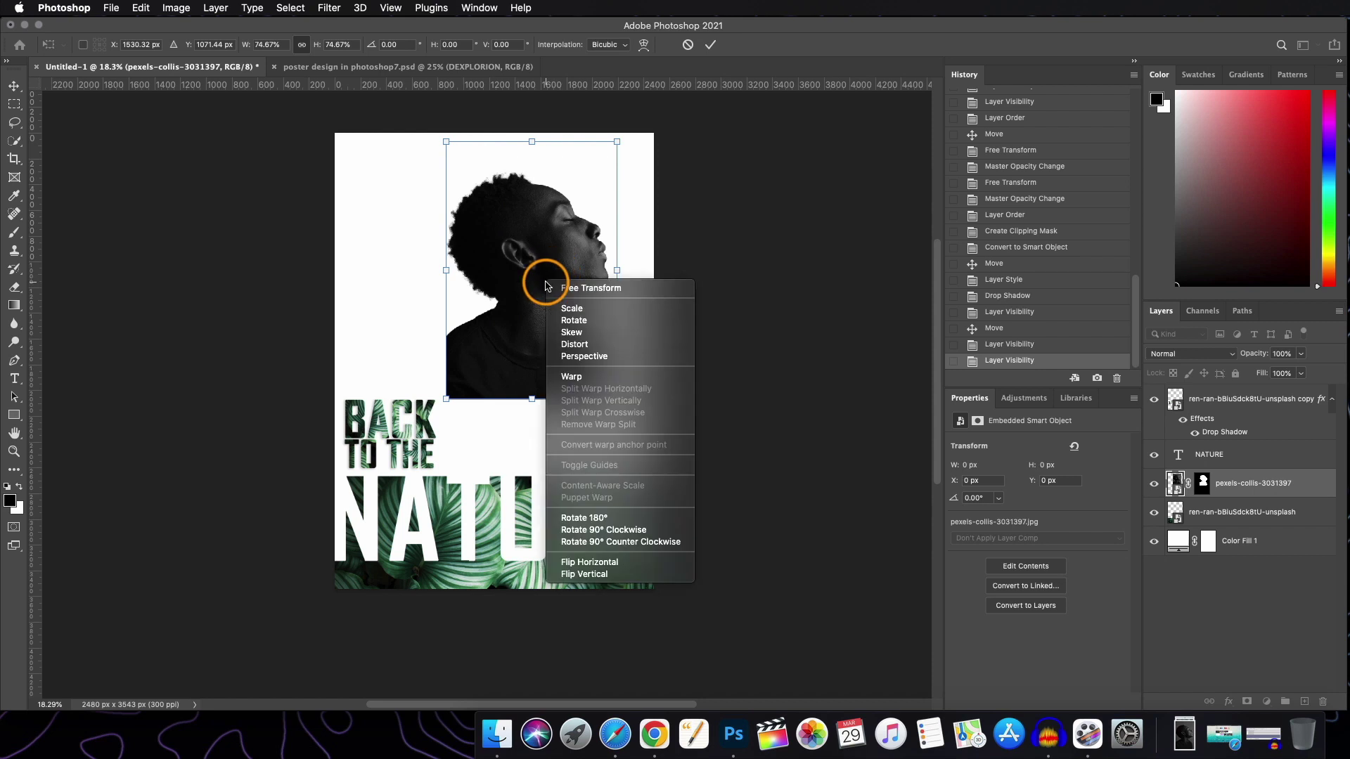
click(540, 255)
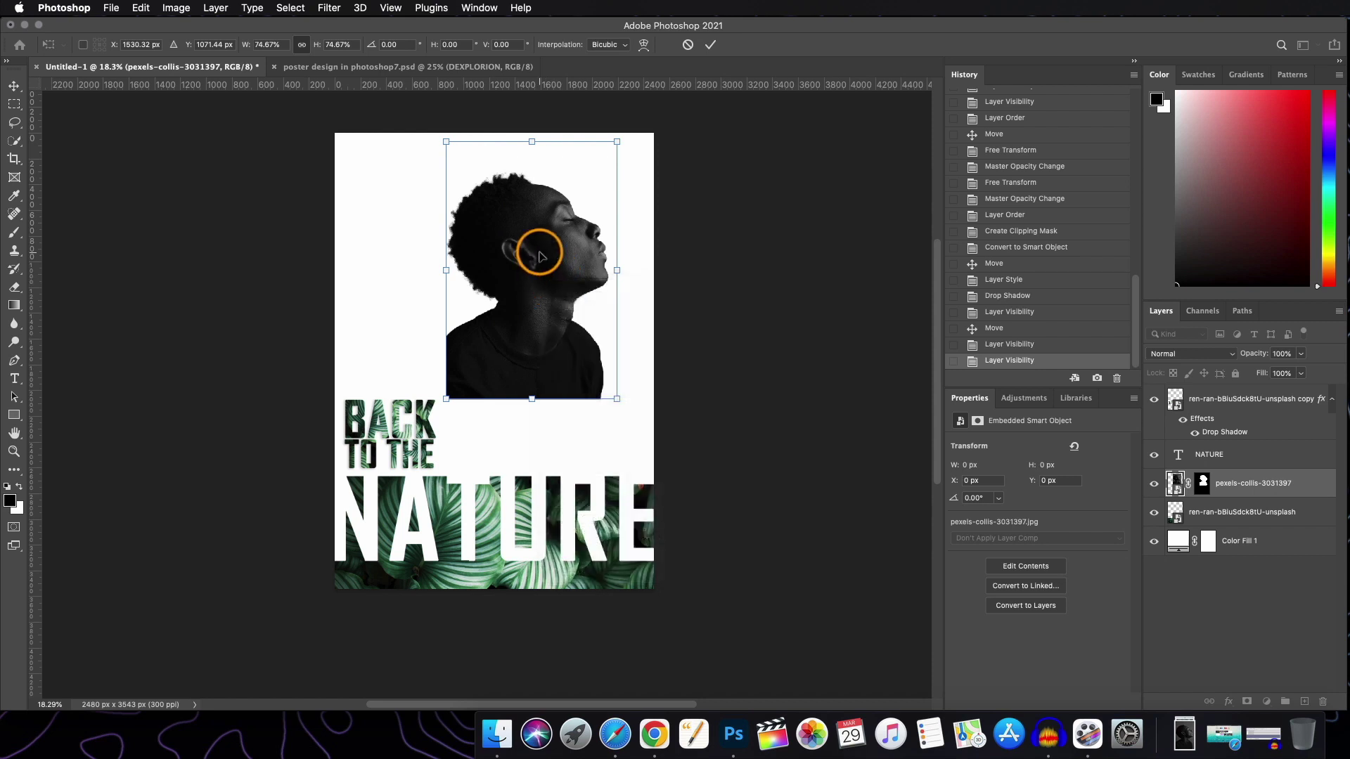
click(710, 46)
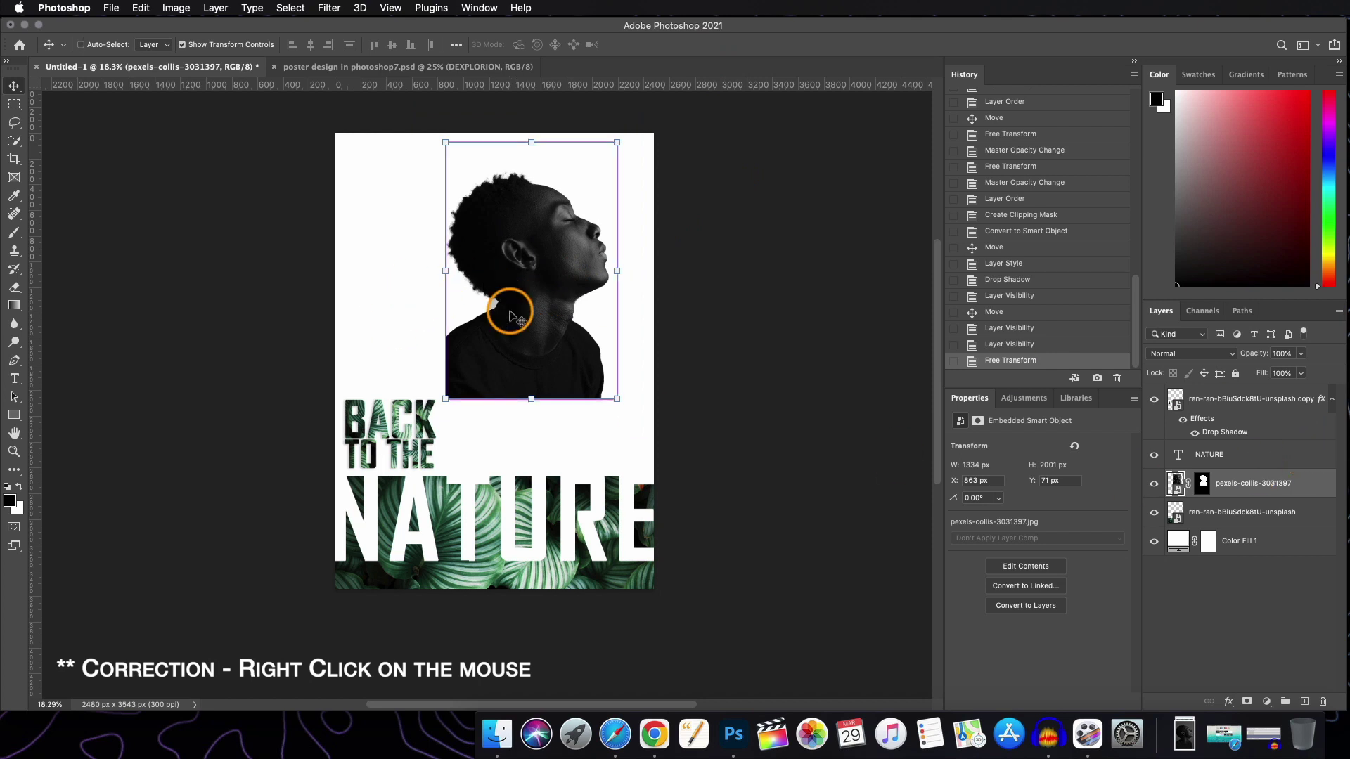
- Flip the portrait horizontally with Free Transform
key(super+t)
right_click(537, 284)
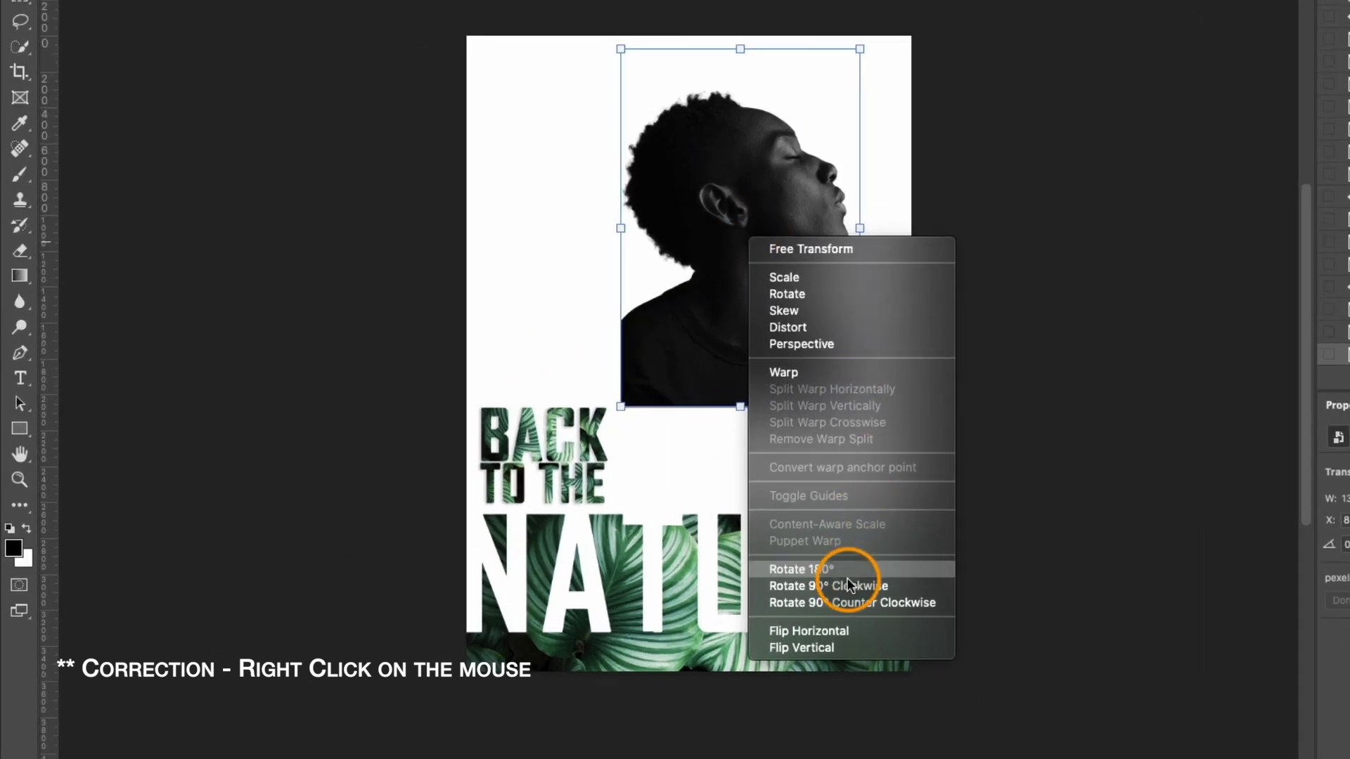
click(847, 630)
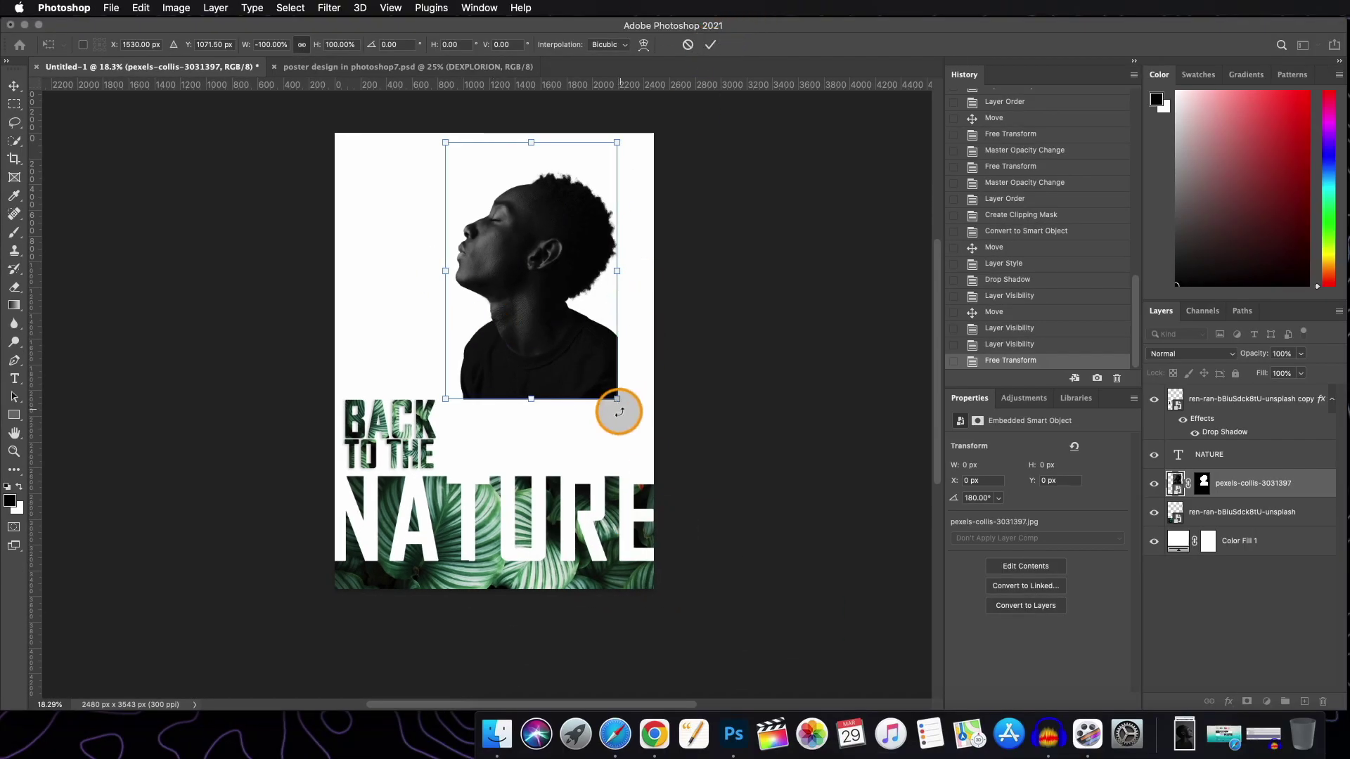
- Rotate the portrait so the face looks down and enlarge it to 114.81%, running off the poster's upper-right corner
drag(620, 409, 615, 226)
drag(692, 353, 844, 224)
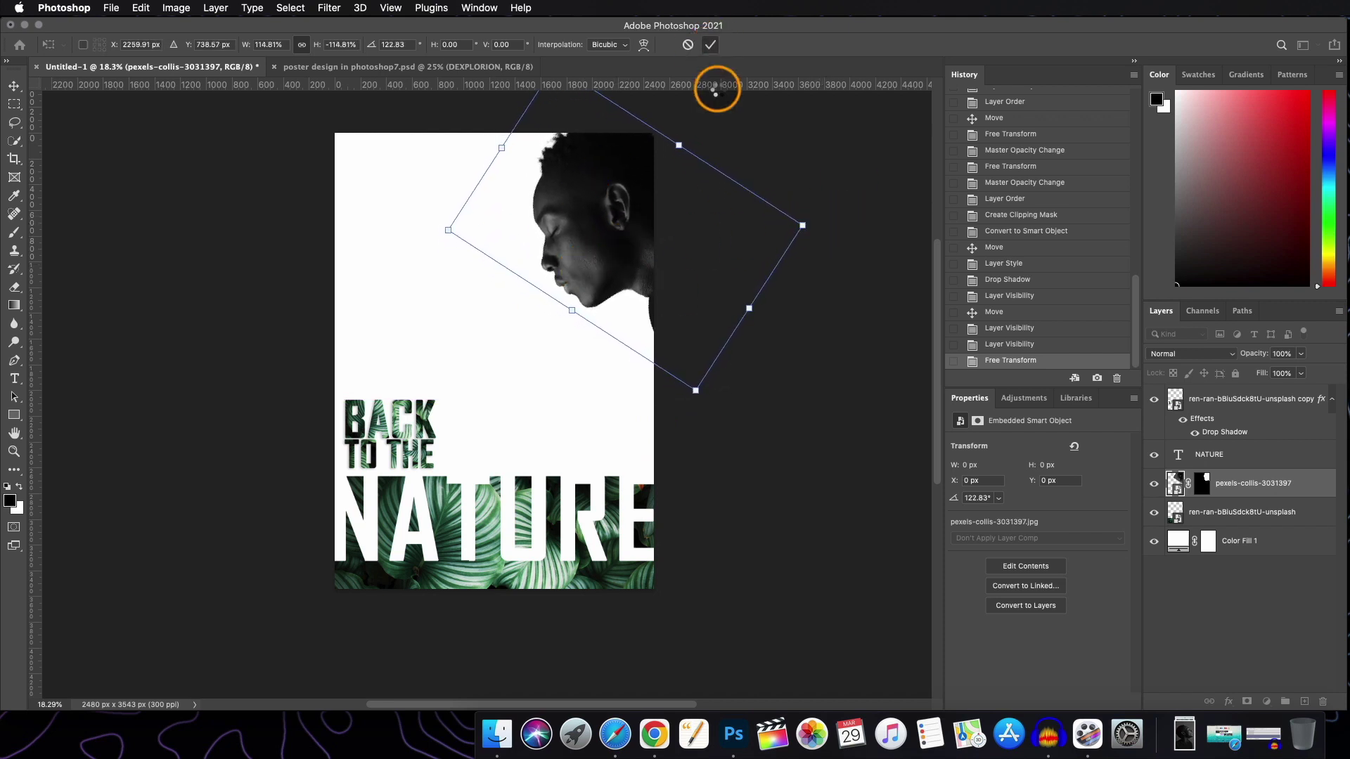
click(710, 45)
scroll(502, 320, up, 2)
scroll(502, 320, down, 2)
click(361, 345)
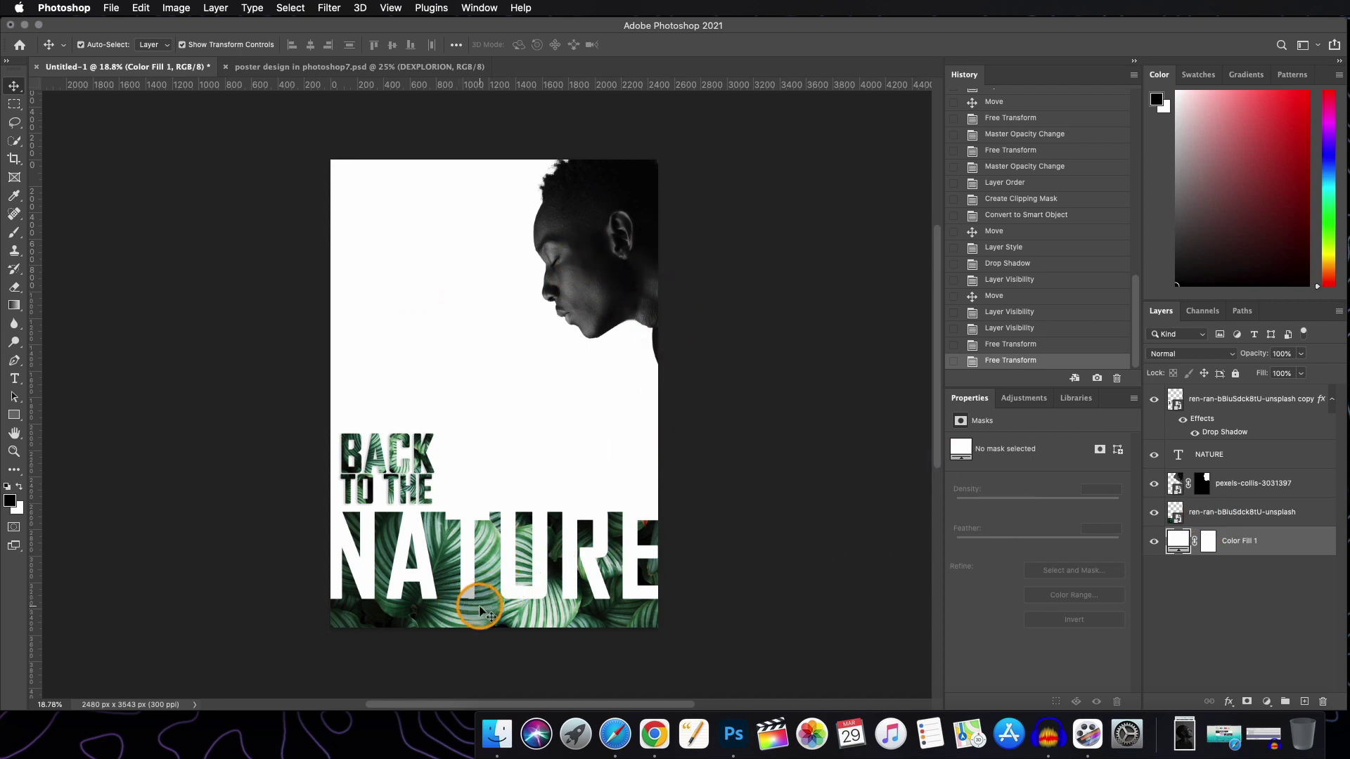
- Duplicate the original leaf image layer and place the copy directly above the portrait layer
click(1221, 518)
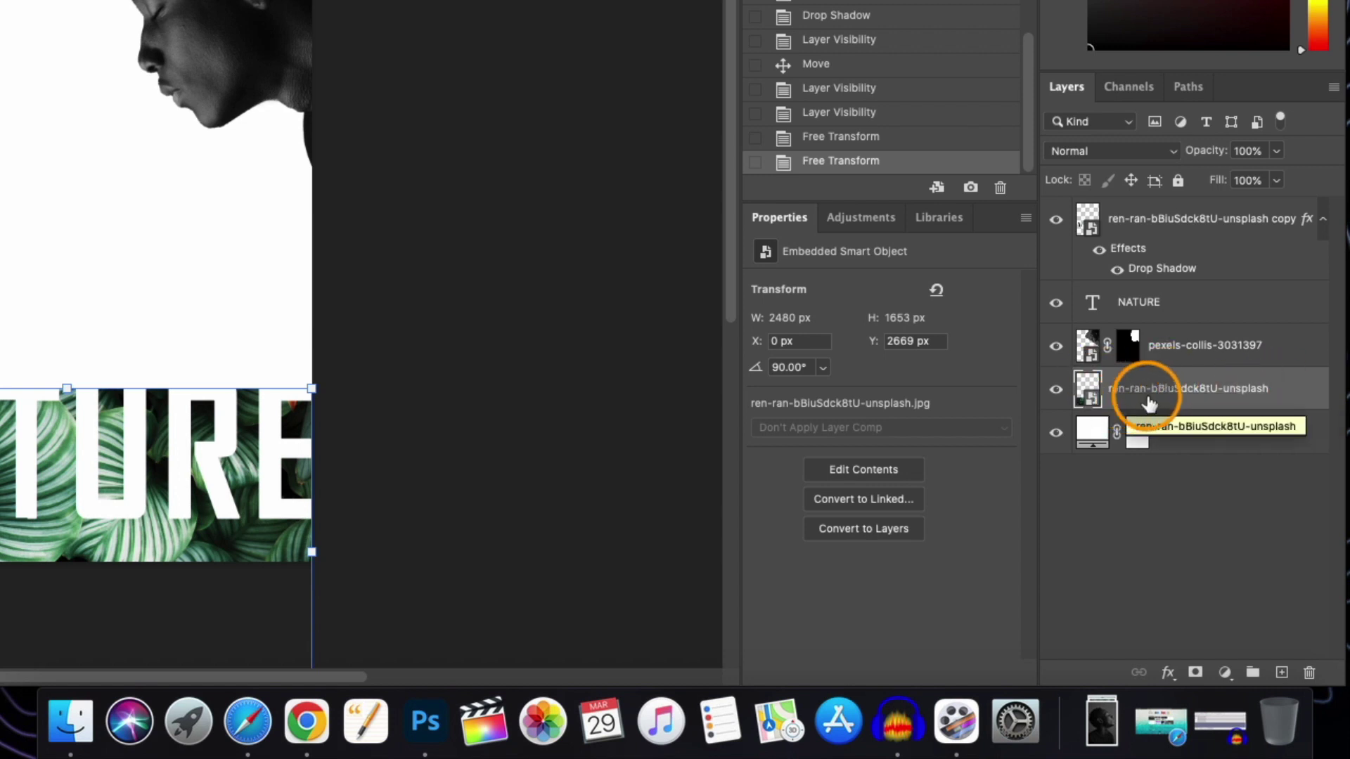
key(super+j)
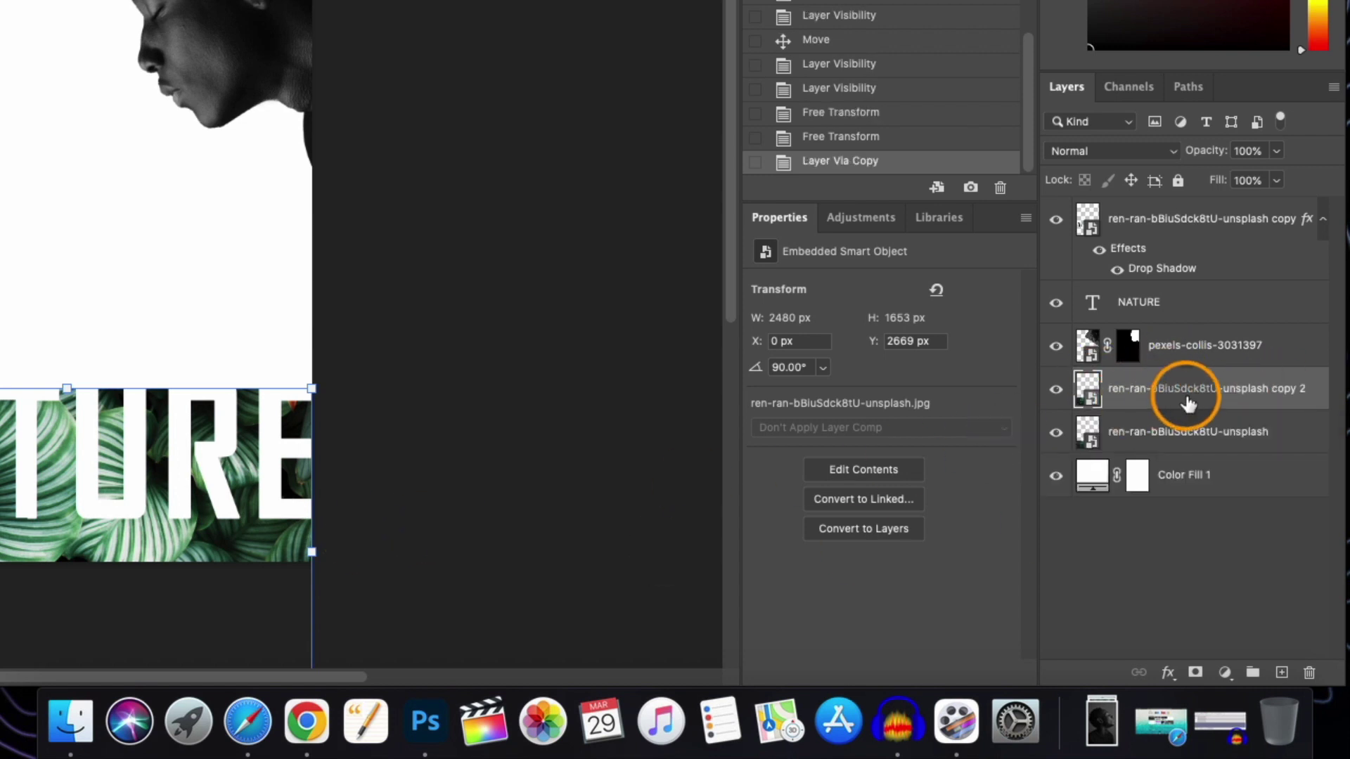
drag(1195, 398, 1116, 344)
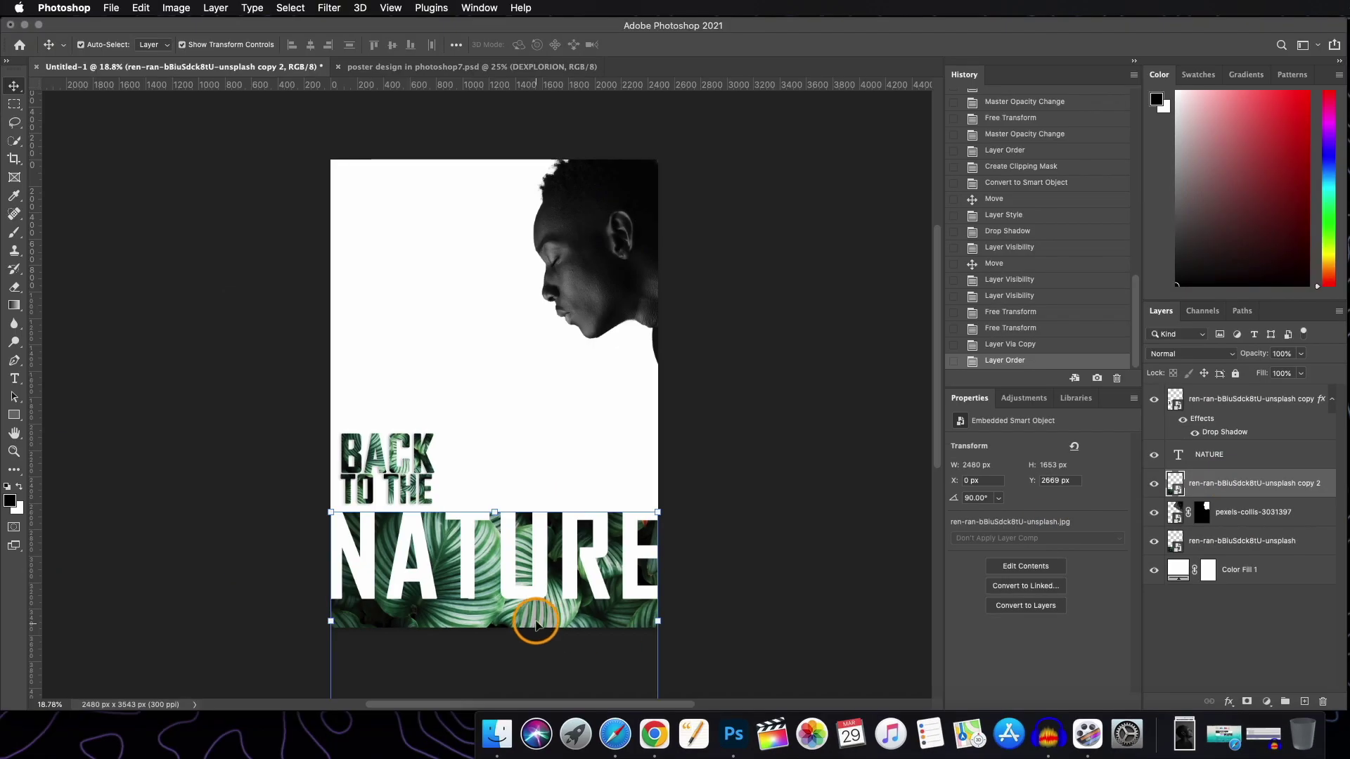
- Move the new leaf copy up over the portrait and lower its opacity to 45%
drag(132, 559, 234, 13)
drag(602, 262, 606, 261)
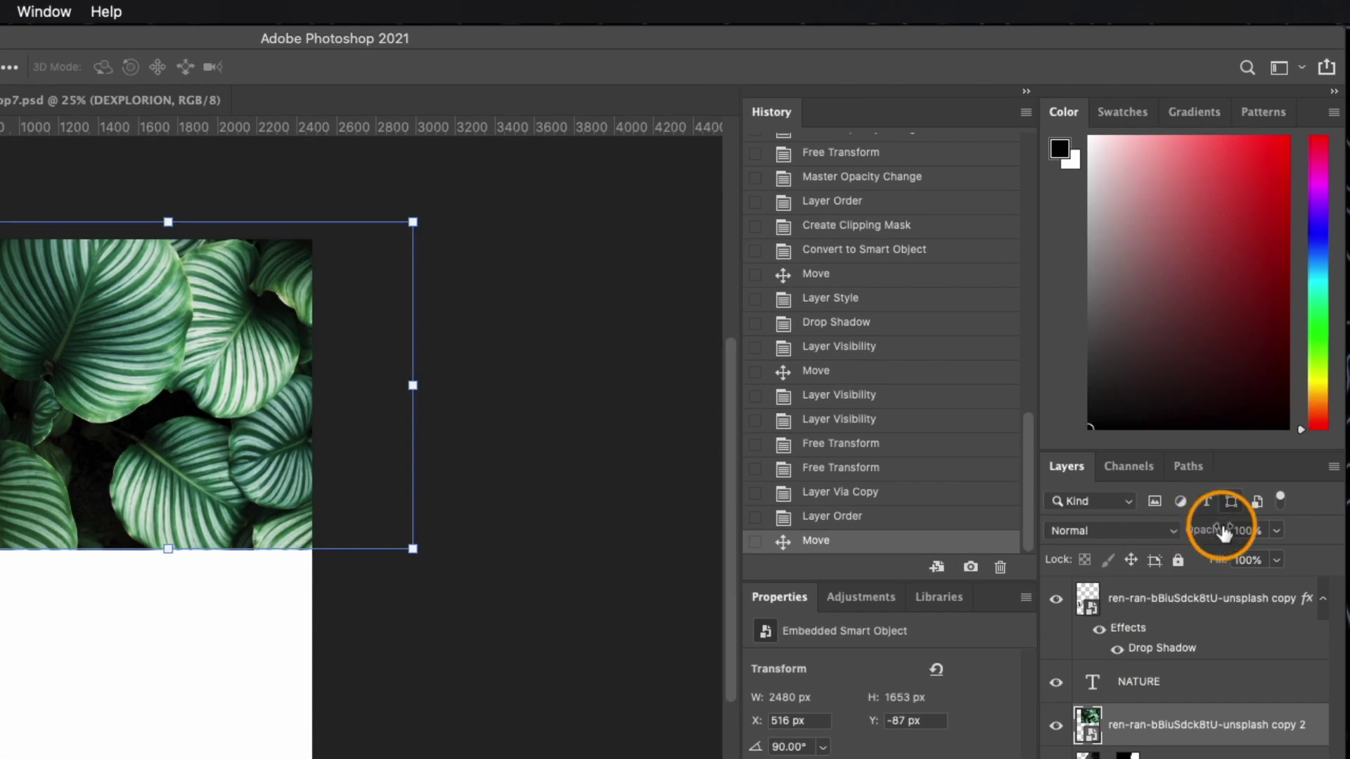
drag(1202, 541, 1139, 551)
drag(226, 409, 388, 431)
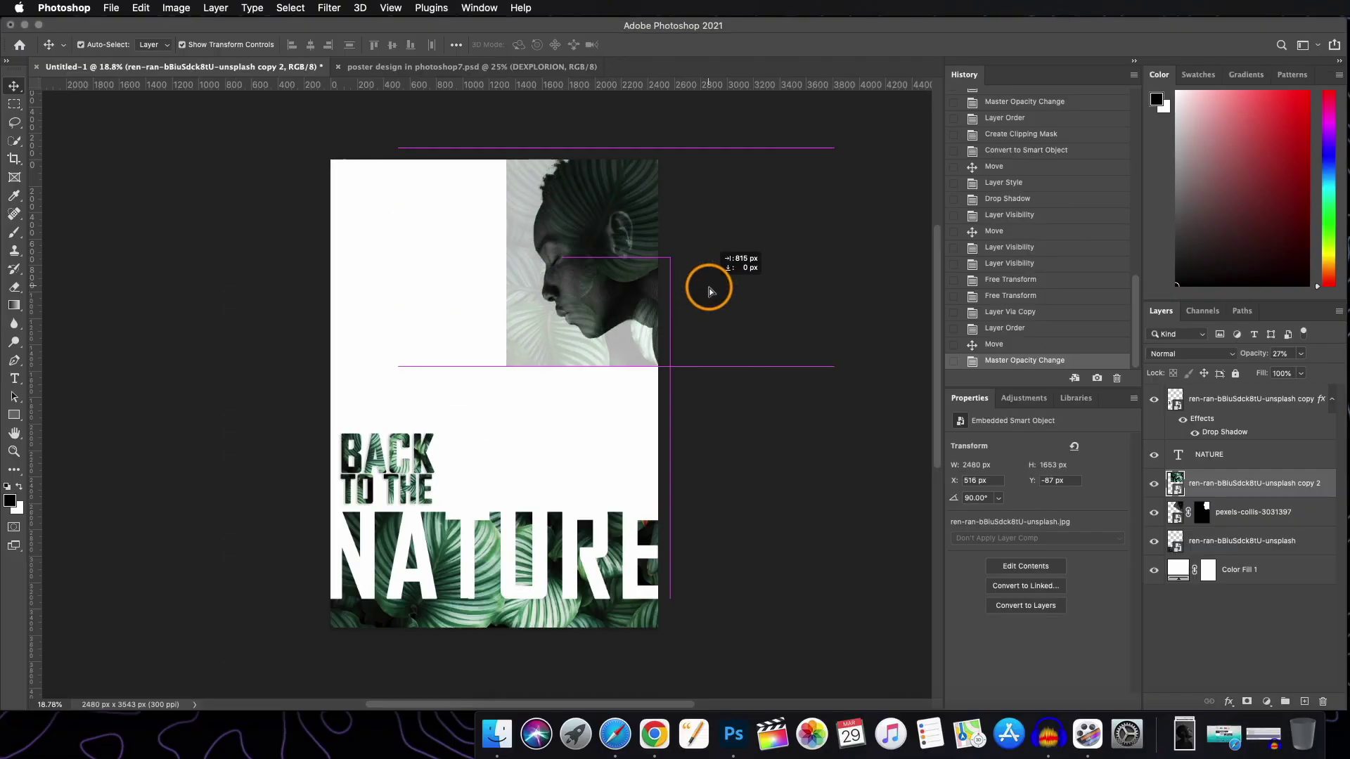
drag(709, 291, 737, 290)
drag(1255, 354, 1265, 353)
drag(603, 314, 407, 316)
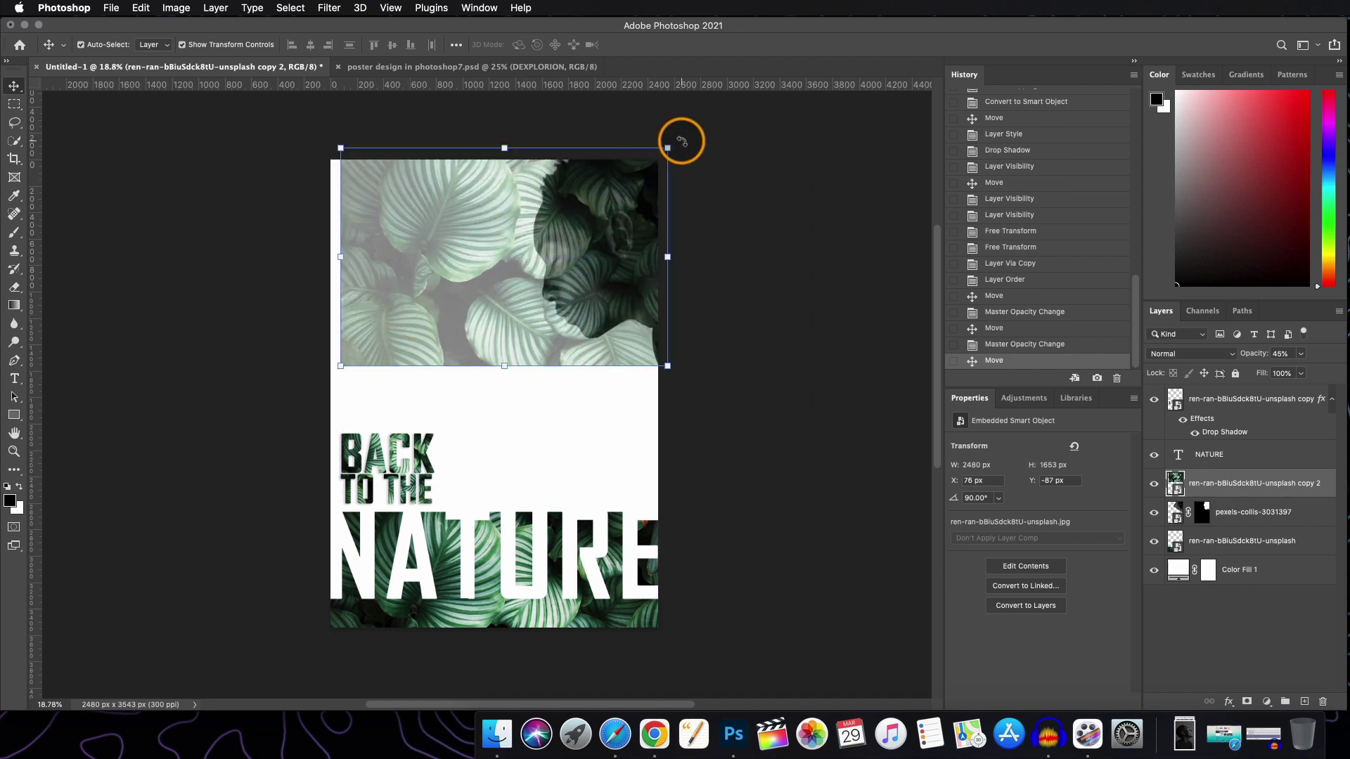
- Rotate the leaf copy to about -101.6° and position it so it covers the portrait's visible head
drag(682, 140, 686, 253)
mouse_move(699, 334)
mouse_down()
mouse_move(639, 289)
mouse_move(717, 348)
mouse_up()
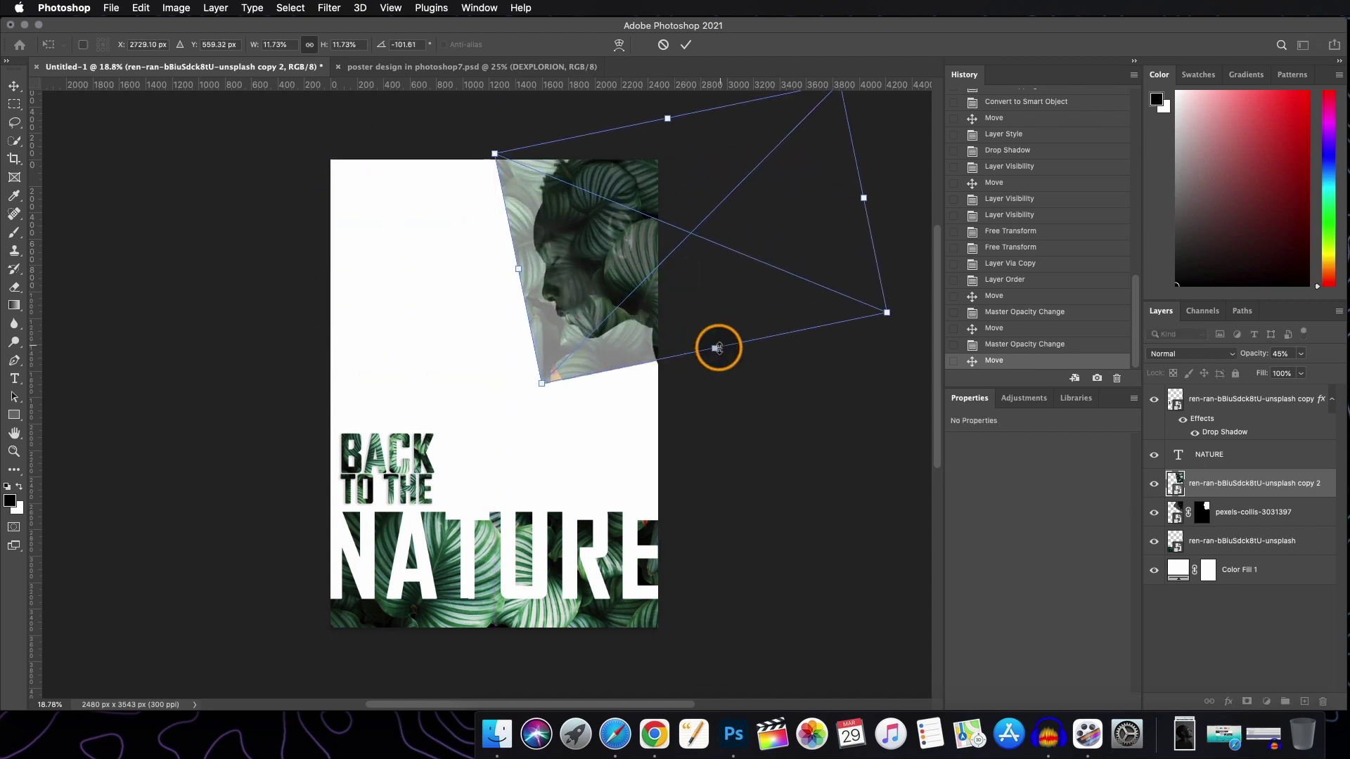
click(687, 48)
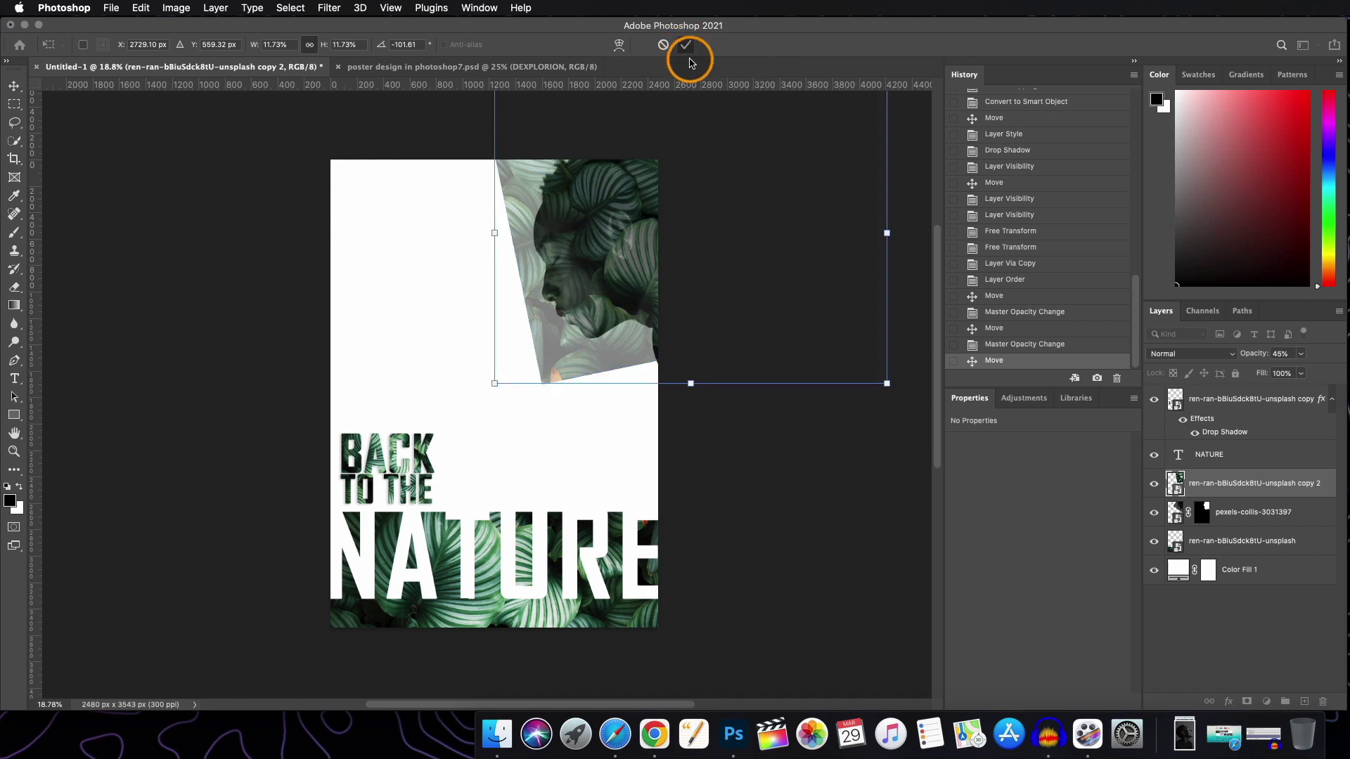
click(620, 288)
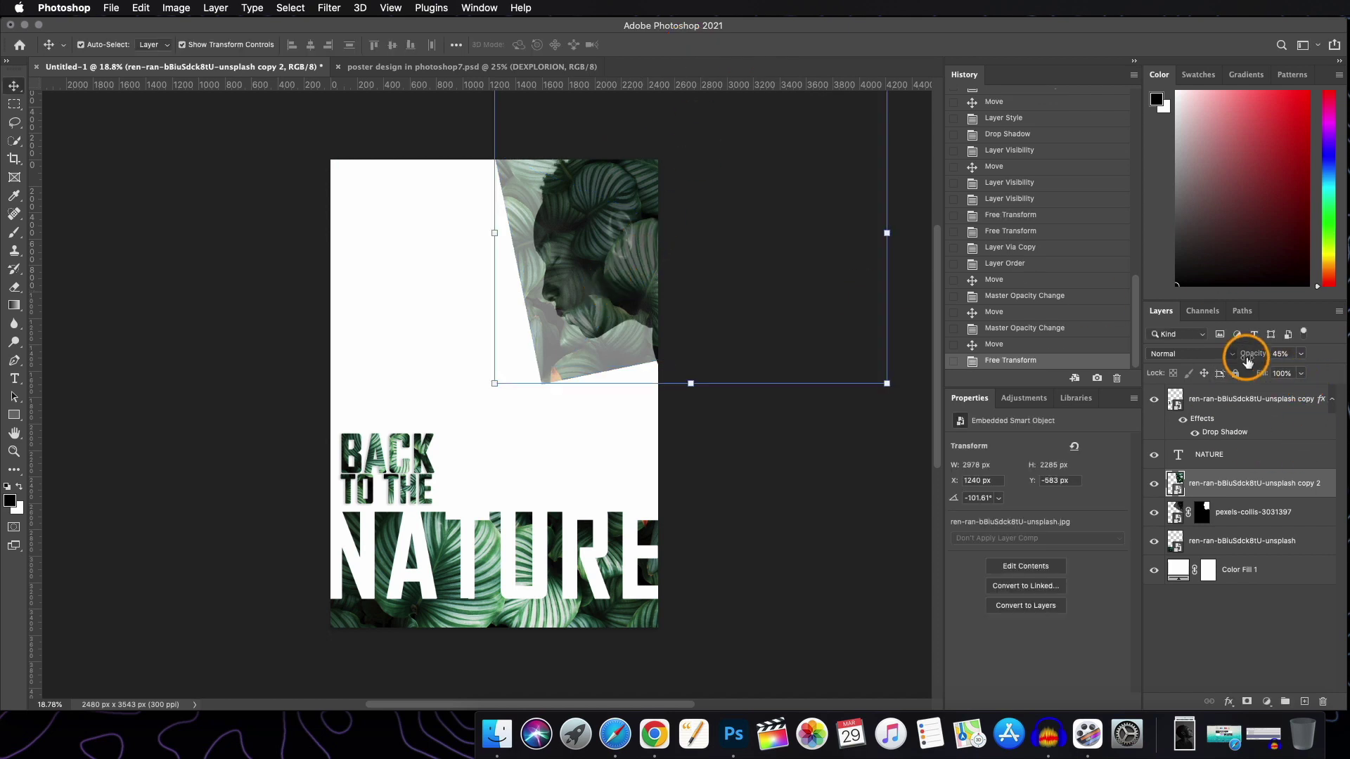
- Restore the leaf copy to 100% opacity and clip it to the portrait layer below
key(0)
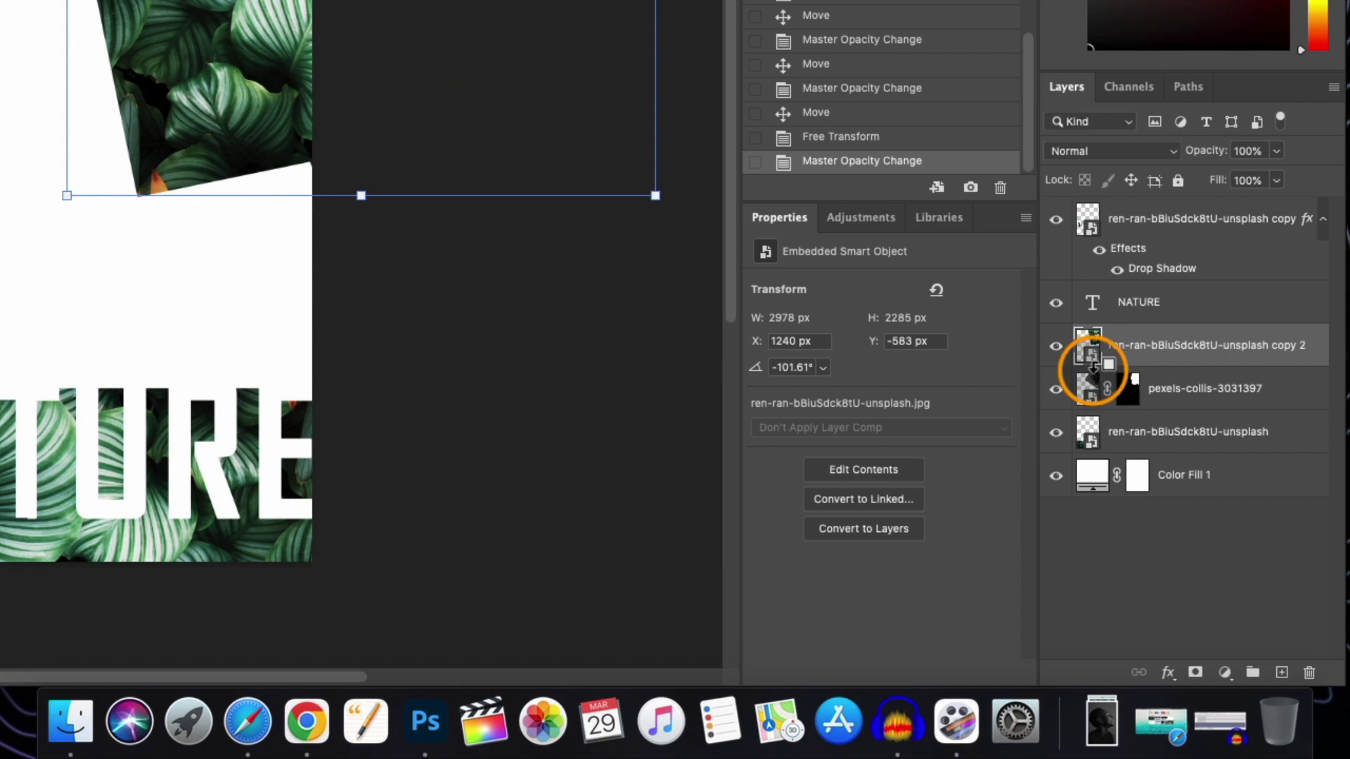
alt+click(1092, 364)
- Set the clipped leaf copy's blend mode to Hard Light
click(1171, 152)
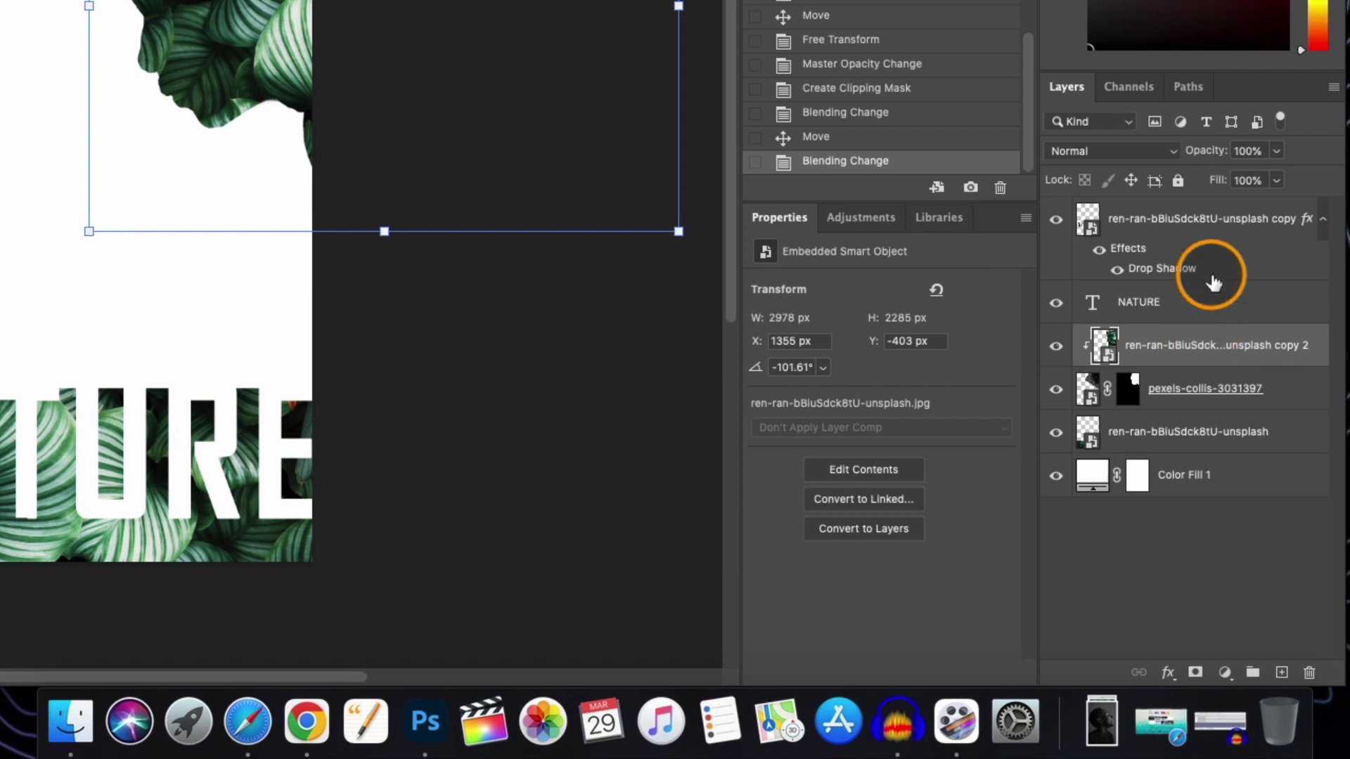
click(1173, 150)
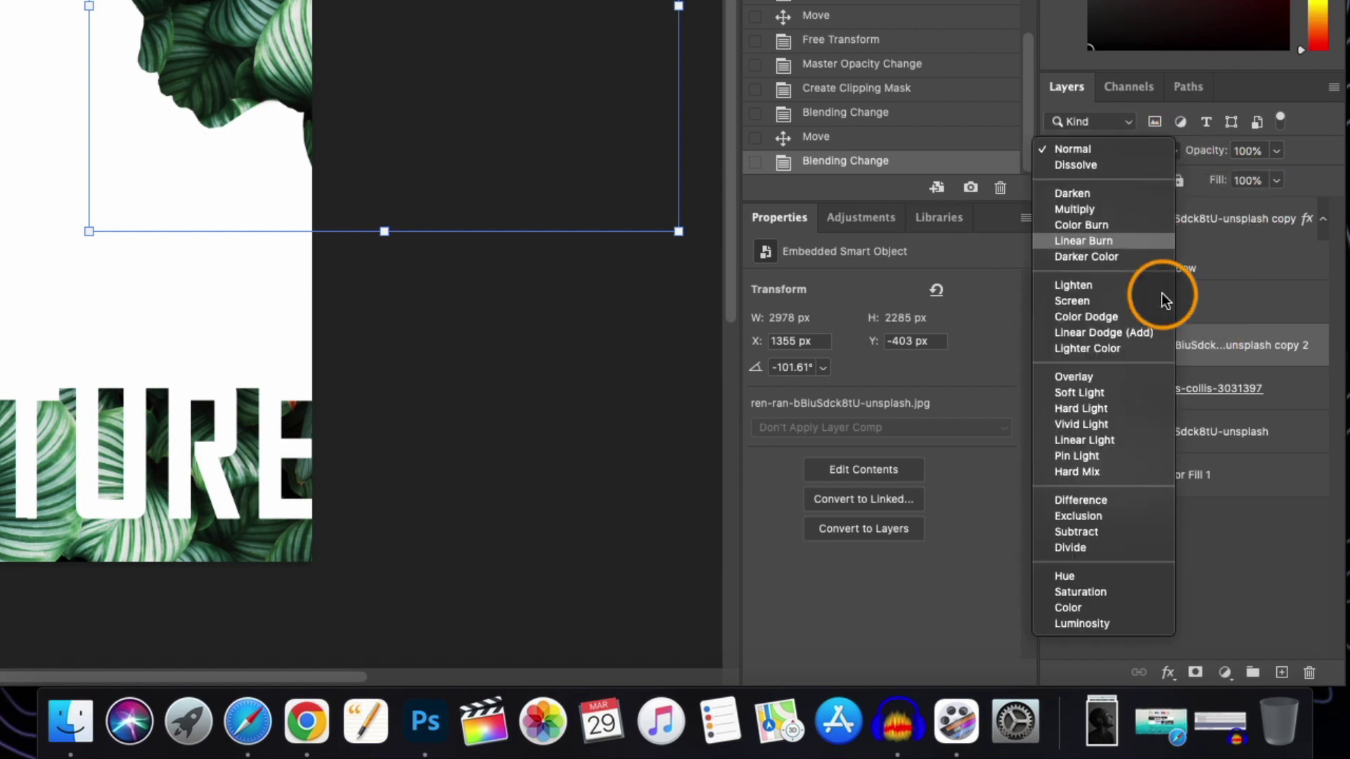
click(1139, 412)
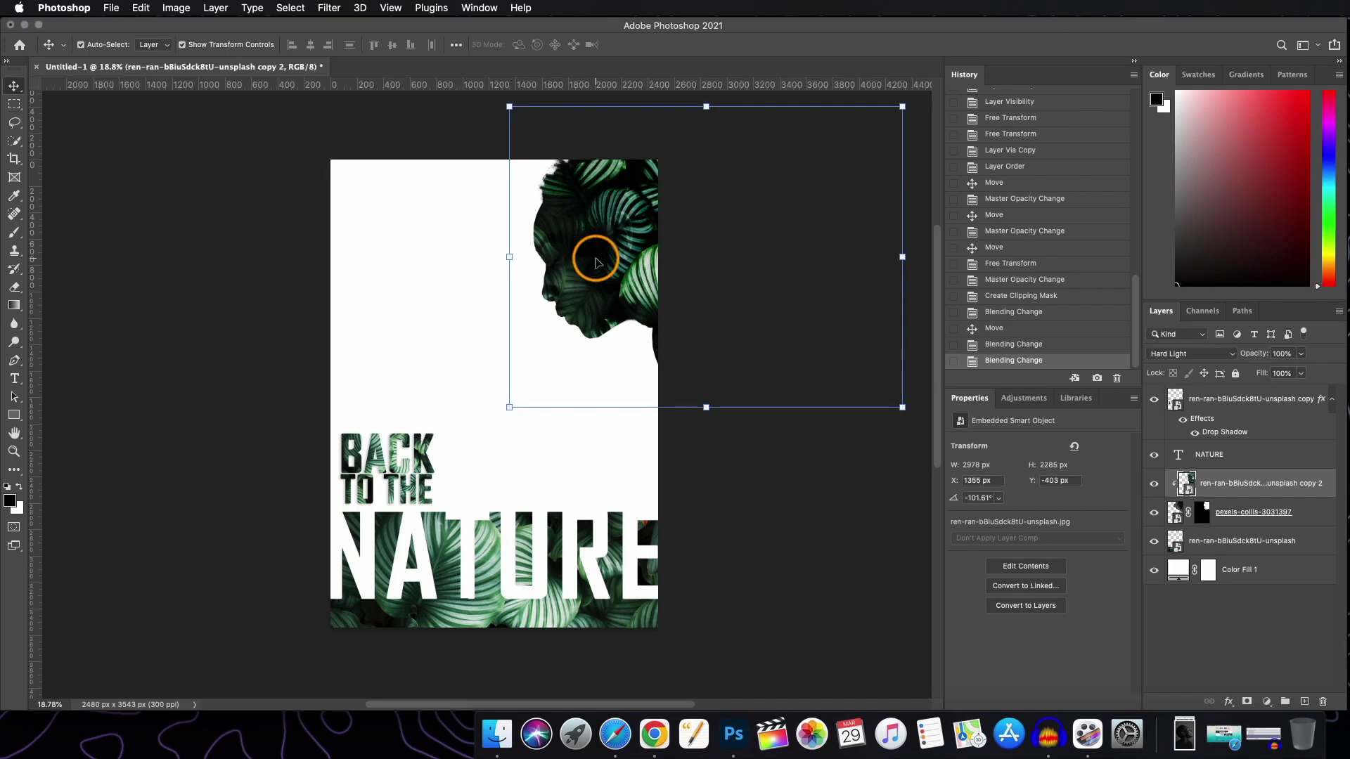
- Reposition the clipped leaf copy over the portrait's head and lower its opacity to 64%
scroll(613, 276, up, 2)
scroll(612, 273, up, 3)
drag(612, 271, 686, 310)
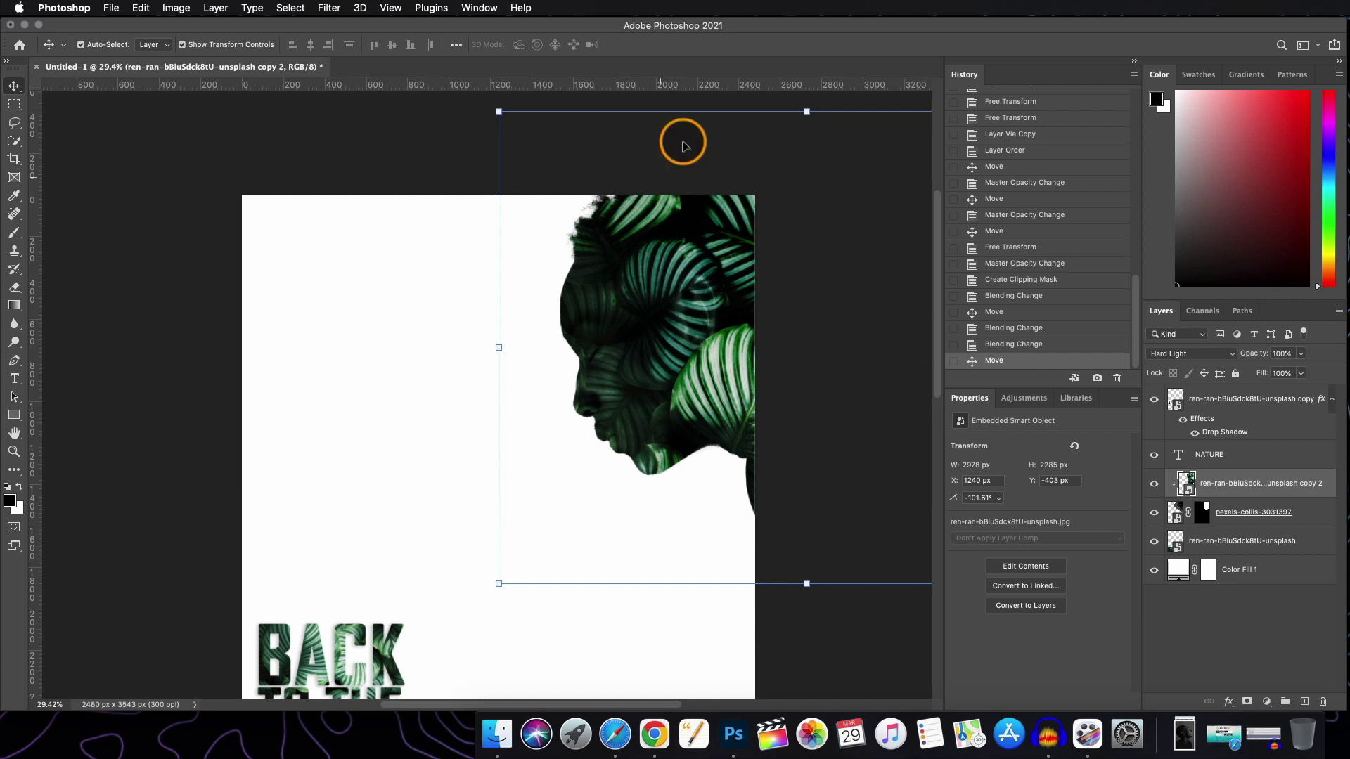
scroll(679, 219, down, 1)
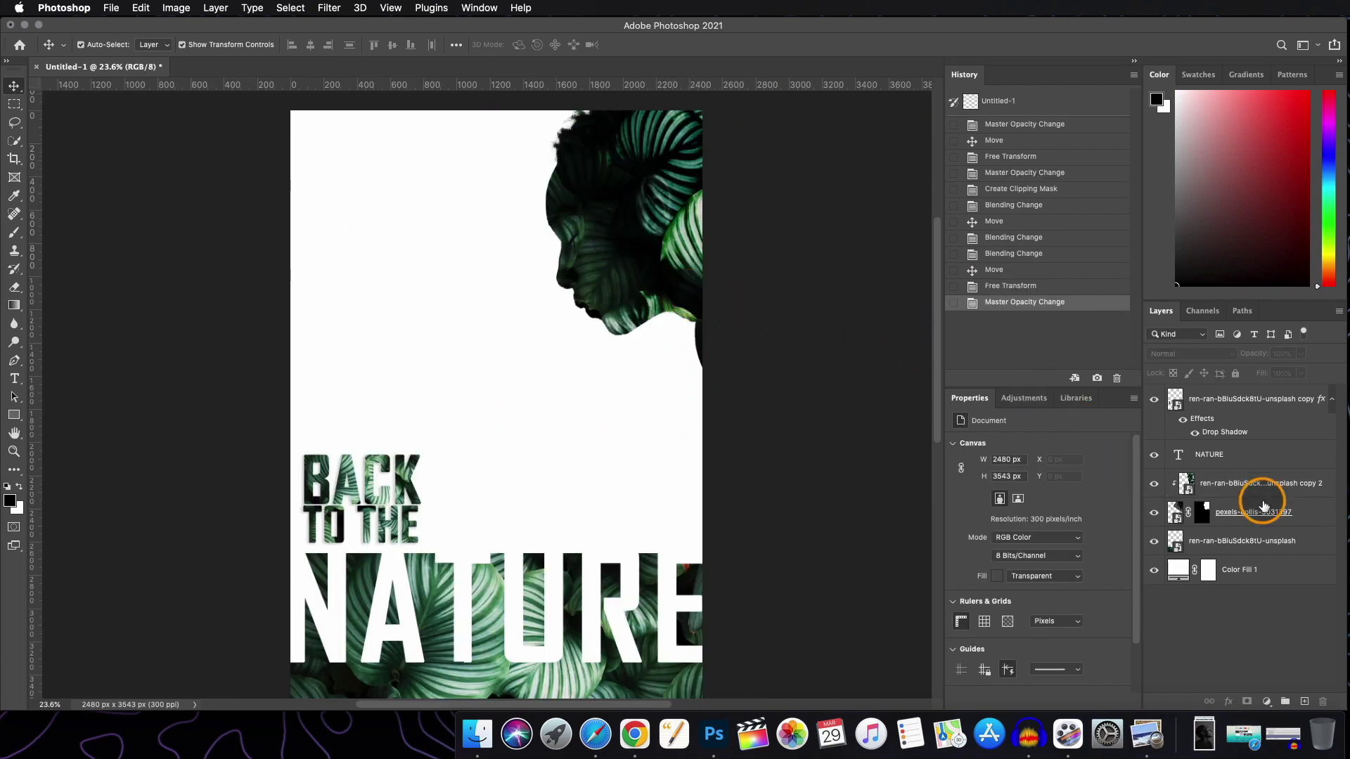
click(1237, 481)
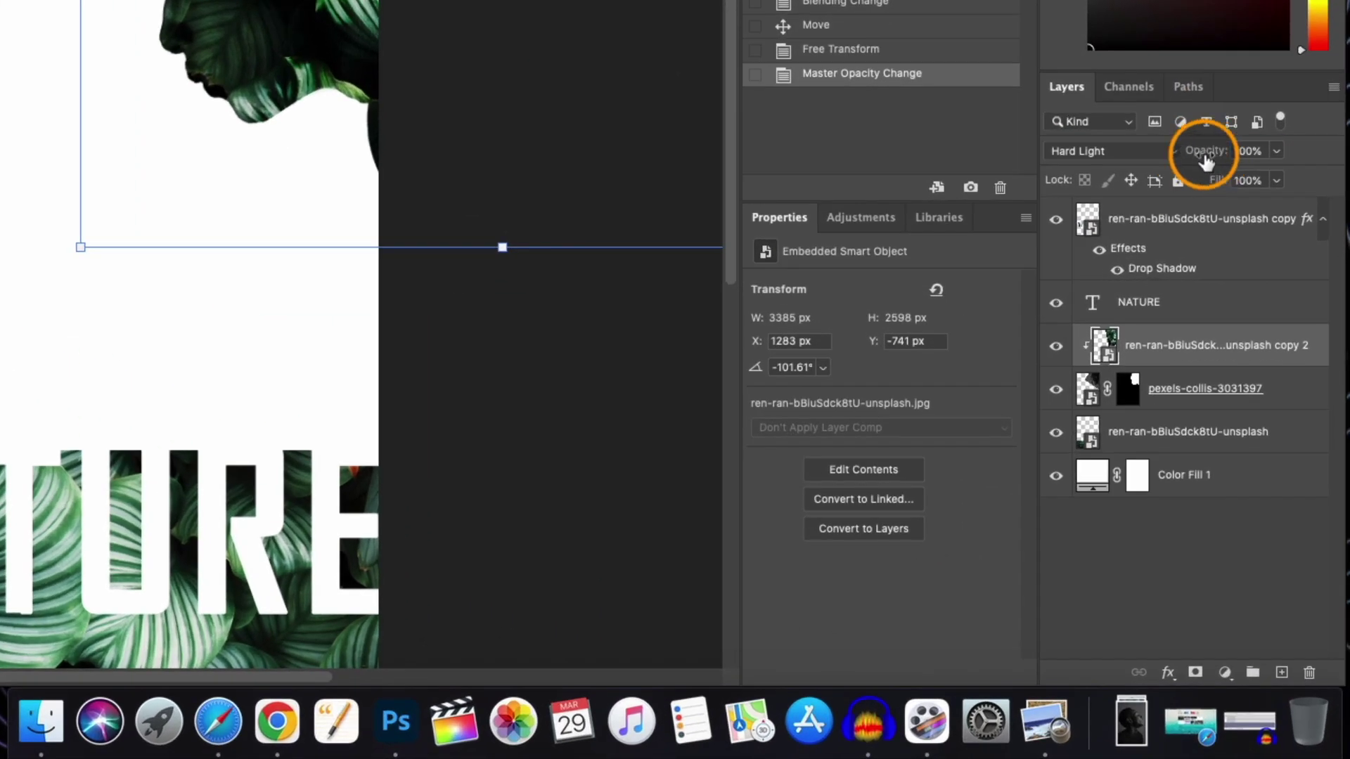
mouse_move(1205, 160)
mouse_down()
mouse_move(1184, 157)
mouse_move(1223, 157)
mouse_up()
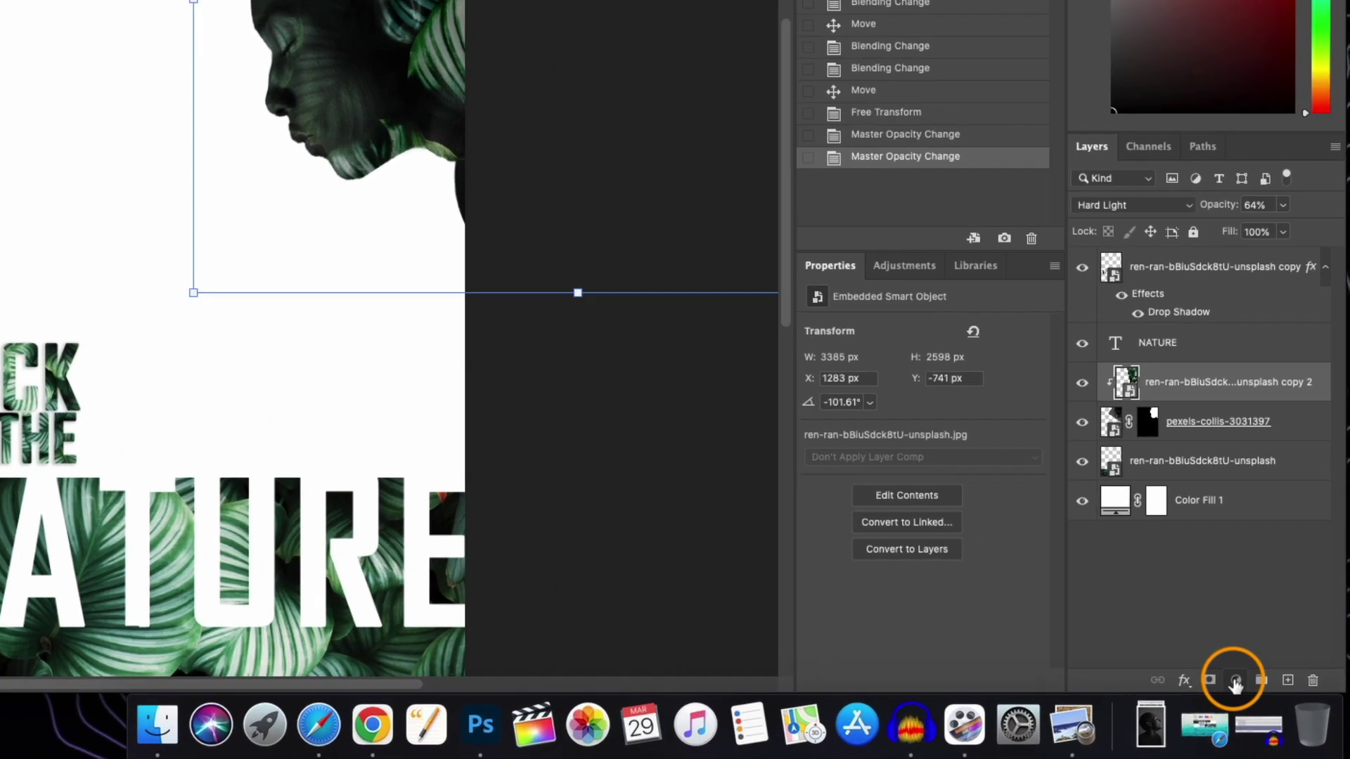
- Add a Levels adjustment clipped above the leaf copy, with midtones at 1.19 and white input at 163
click(1235, 682)
click(1253, 356)
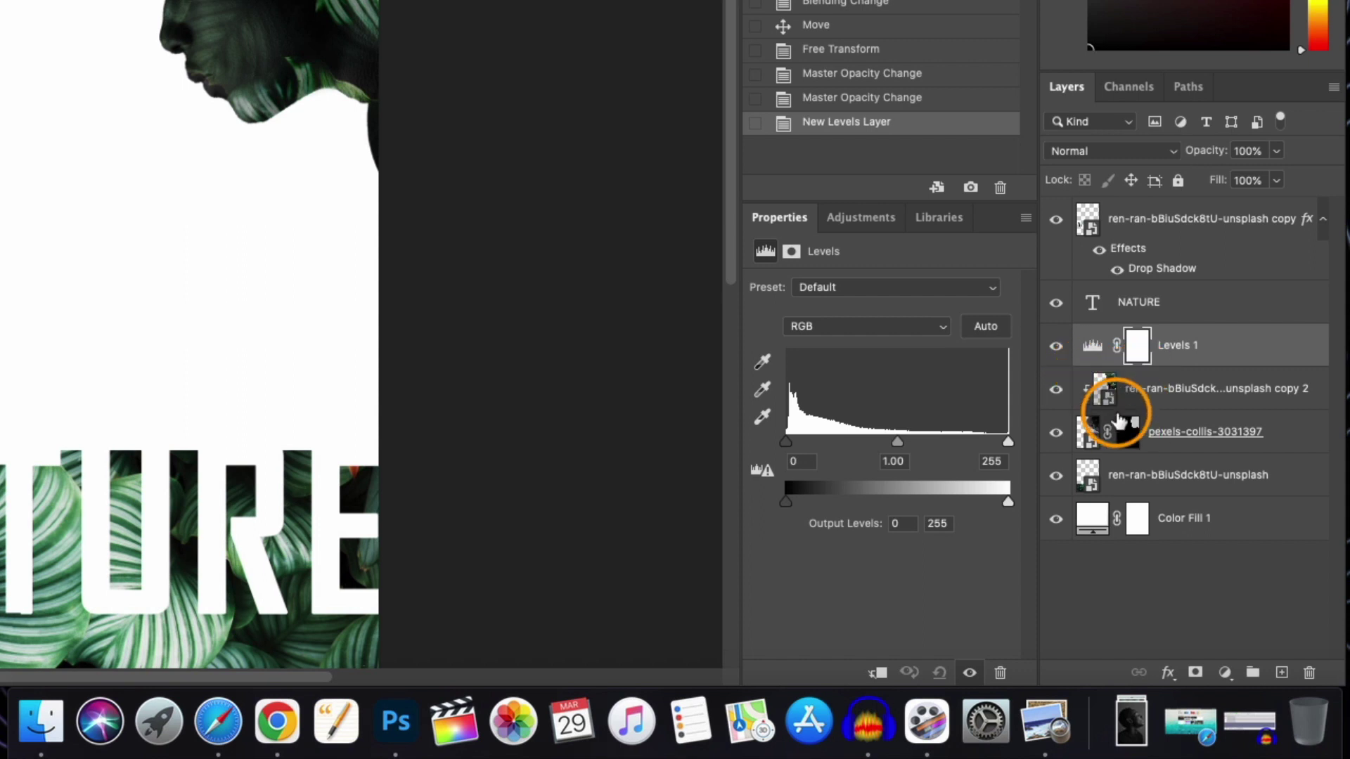
alt+click(1100, 366)
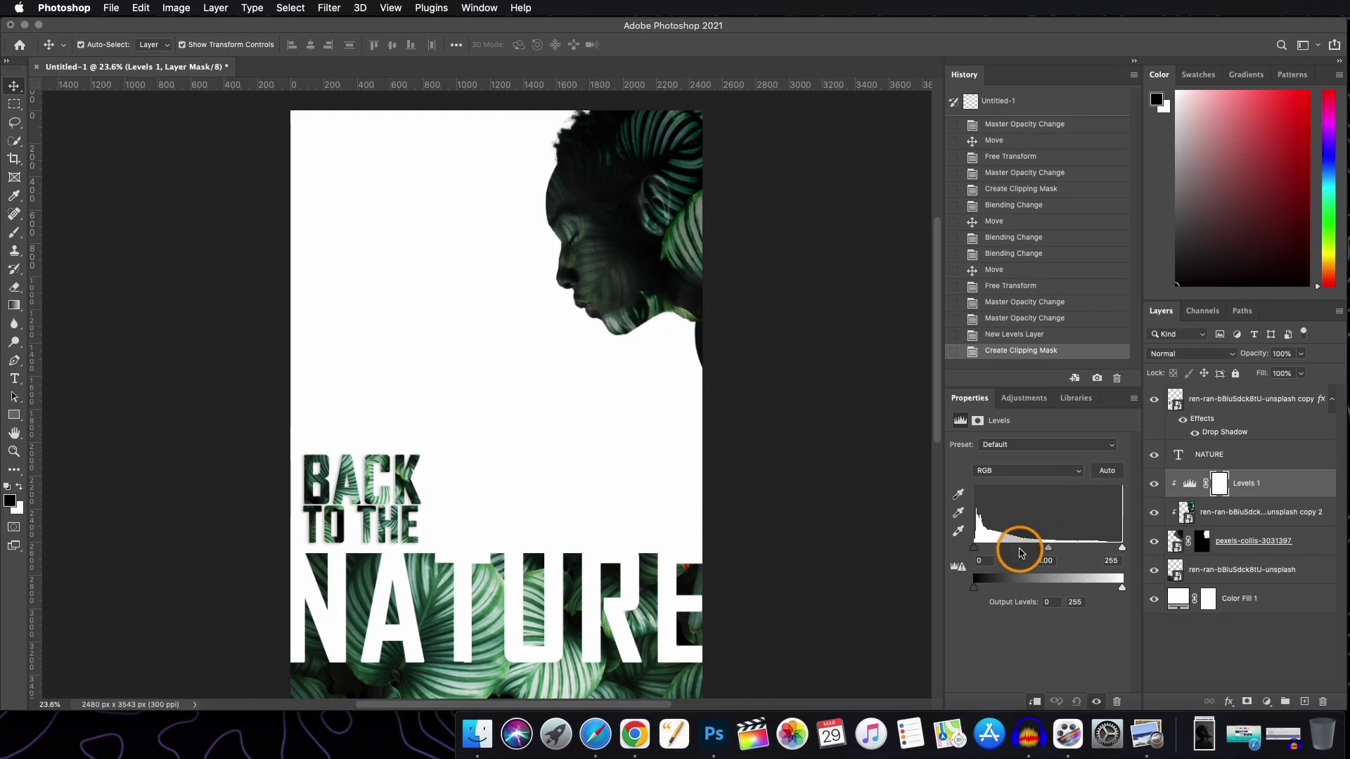
mouse_move(974, 552)
mouse_down()
mouse_move(985, 552)
mouse_move(974, 547)
mouse_up()
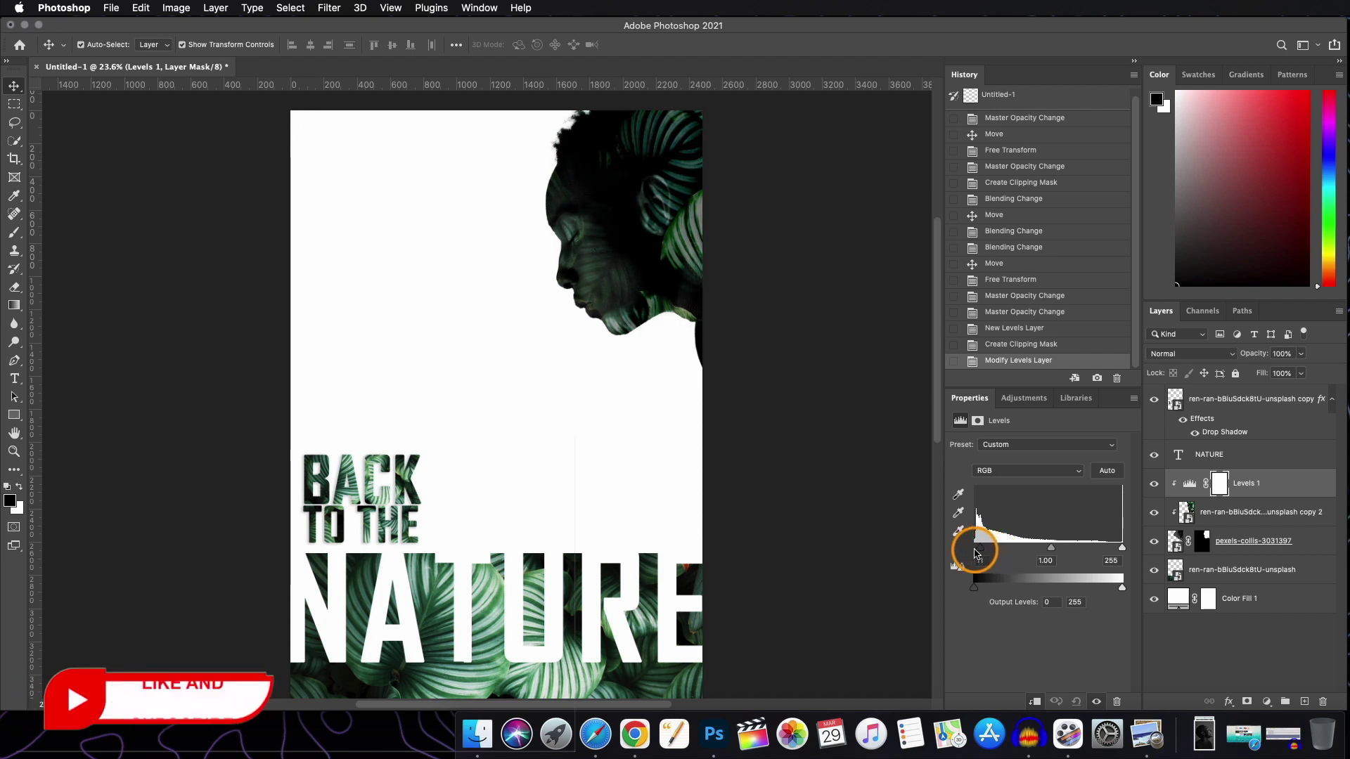
drag(1121, 547, 1014, 549)
drag(1072, 548, 1069, 549)
- Add a layer mask to the clipped leaf copy and ready the Brush tool with 10% flow
click(1235, 512)
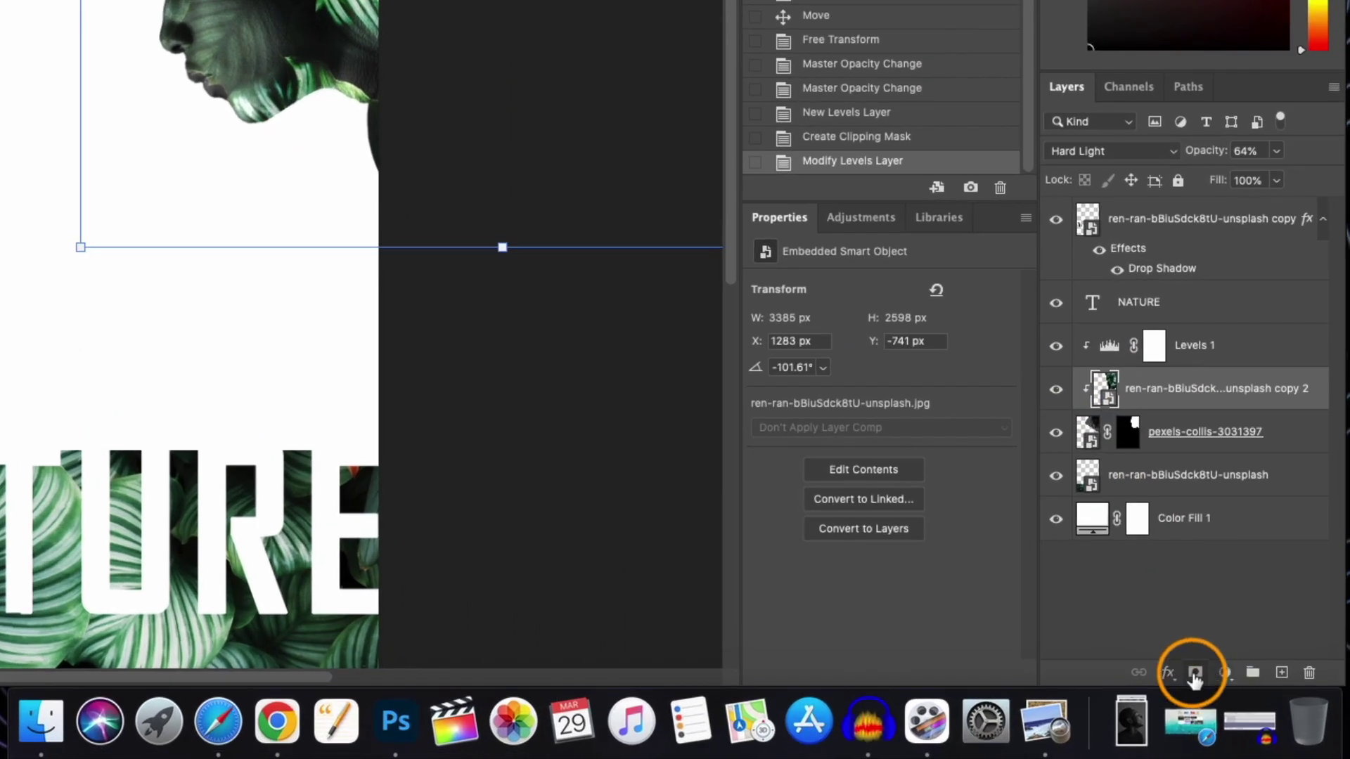
click(1195, 674)
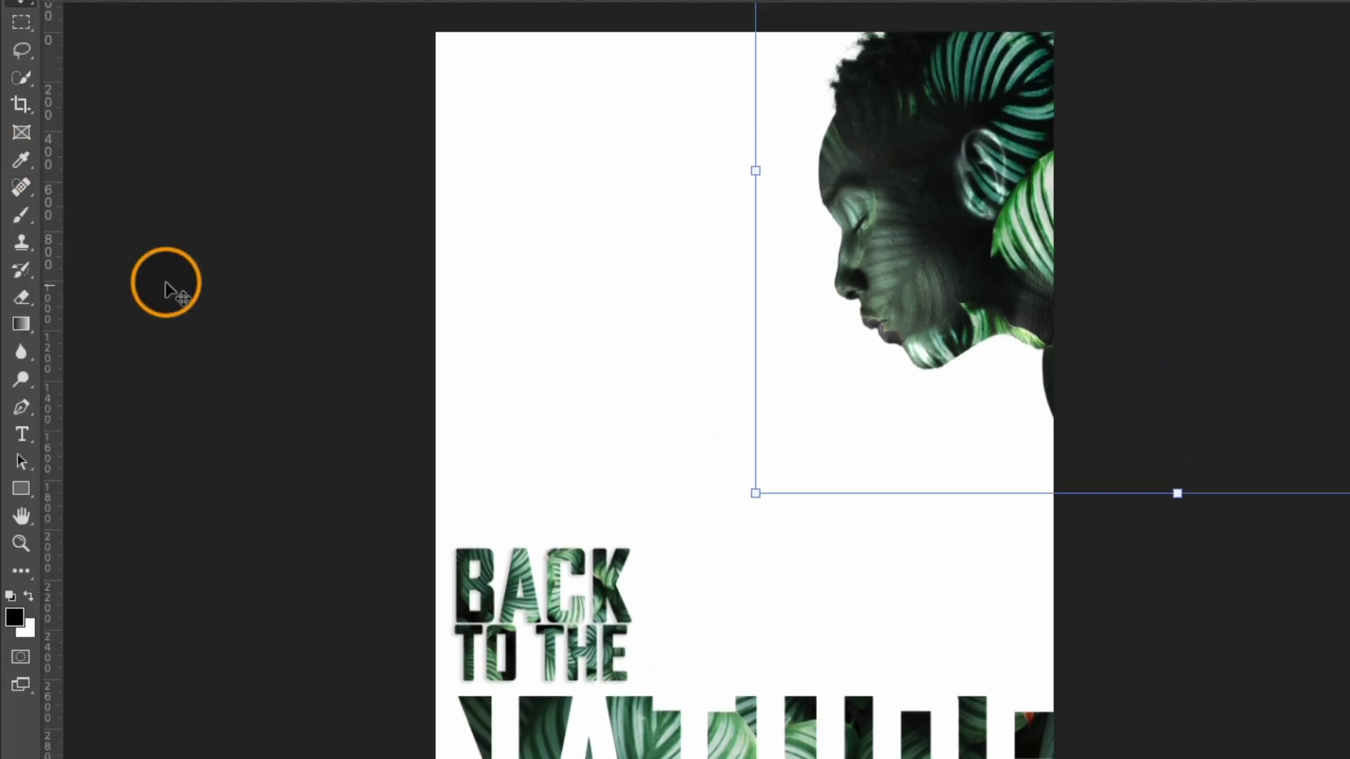
click(21, 217)
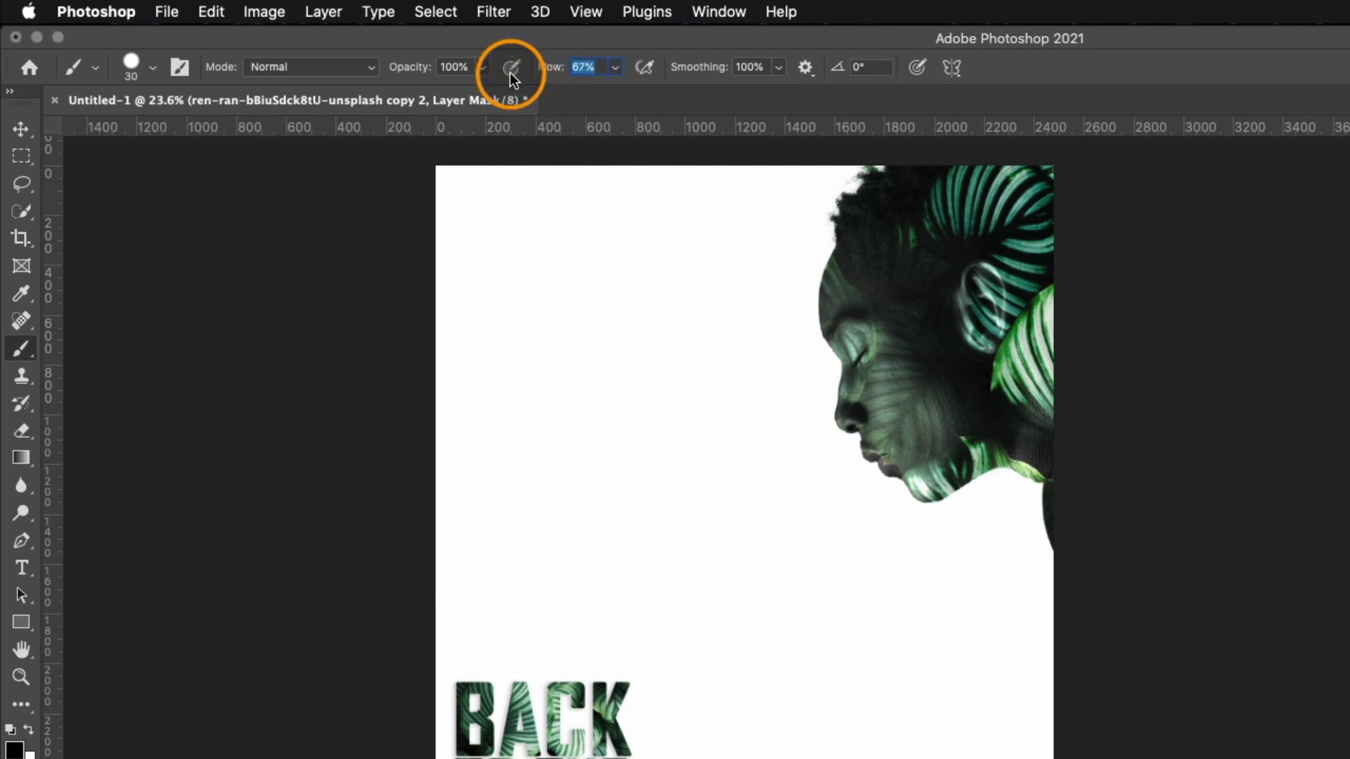
mouse_move(566, 71)
mouse_down()
mouse_move(541, 69)
mouse_move(556, 69)
mouse_up()
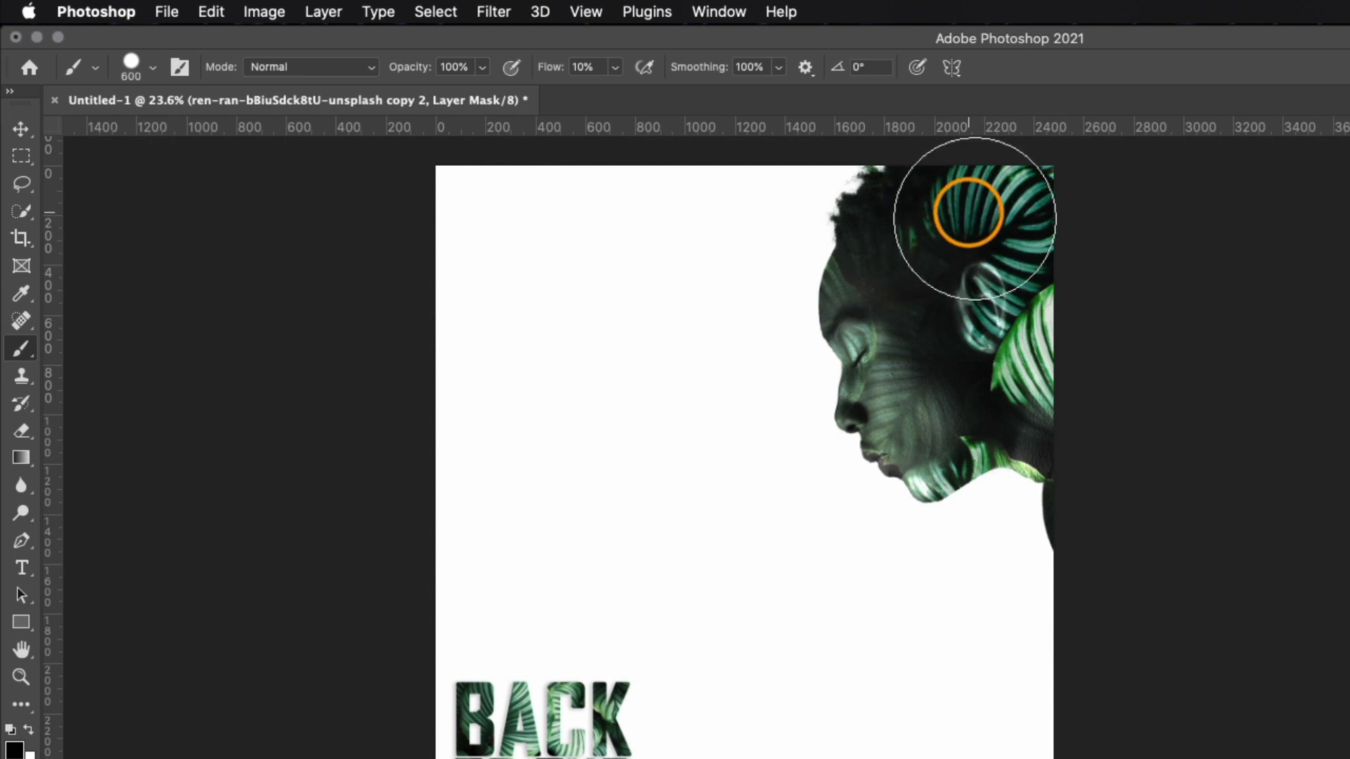
- Fade the leaves over the hair, back of the head and neck by painting black on the mask with a large 600 to 1000 px brush
mouse_move(975, 219)
mouse_down()
mouse_move(958, 204)
mouse_move(1025, 235)
mouse_move(1024, 181)
mouse_move(1190, 391)
mouse_up()
key(bracketright)
key(bracketright)
key(bracketright)
key(bracketright)
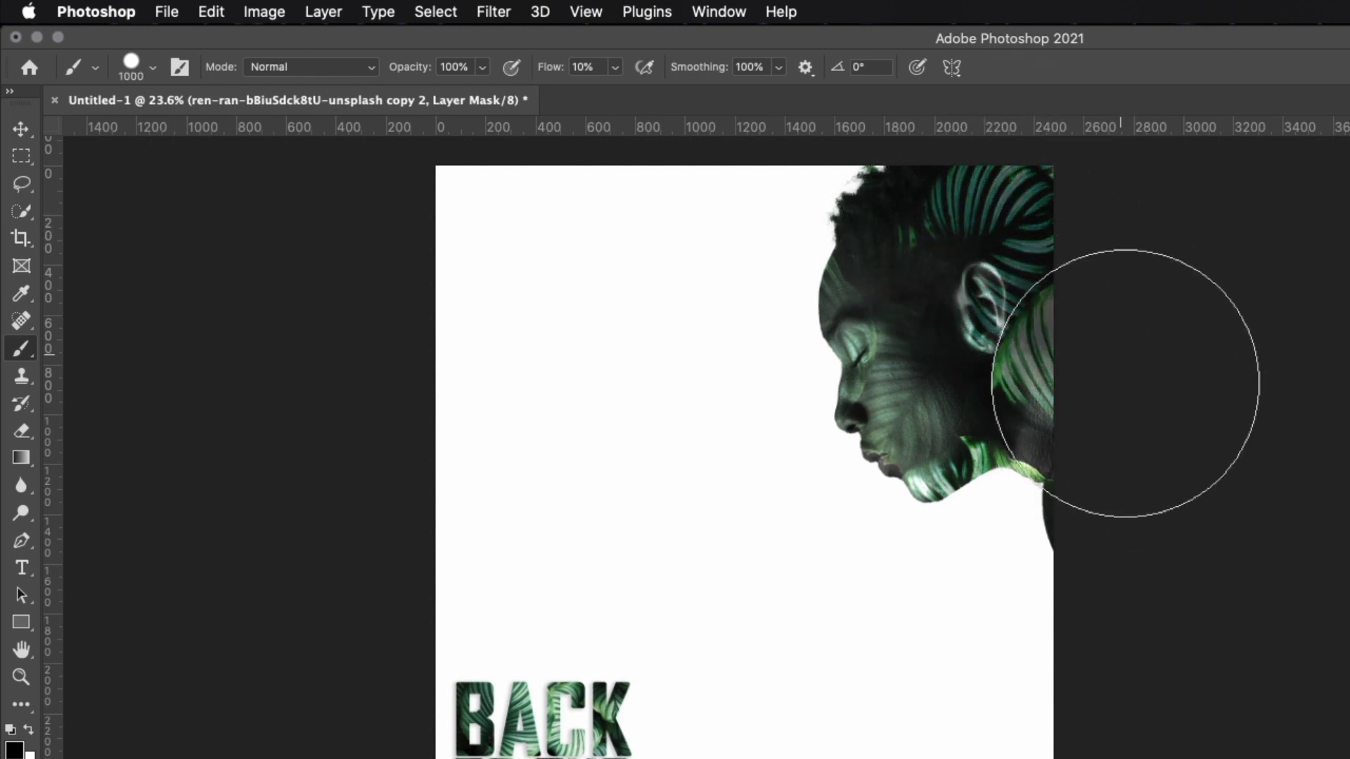
key(bracketleft)
key(bracketleft)
key(bracketleft)
key(bracketleft)
key(bracketleft)
key(bracketleft)
drag(831, 173, 848, 164)
- Paint black on the leaf copy's mask around the lips, chin and underside of the neck with a 400 px brush
scroll(853, 503, up, 5)
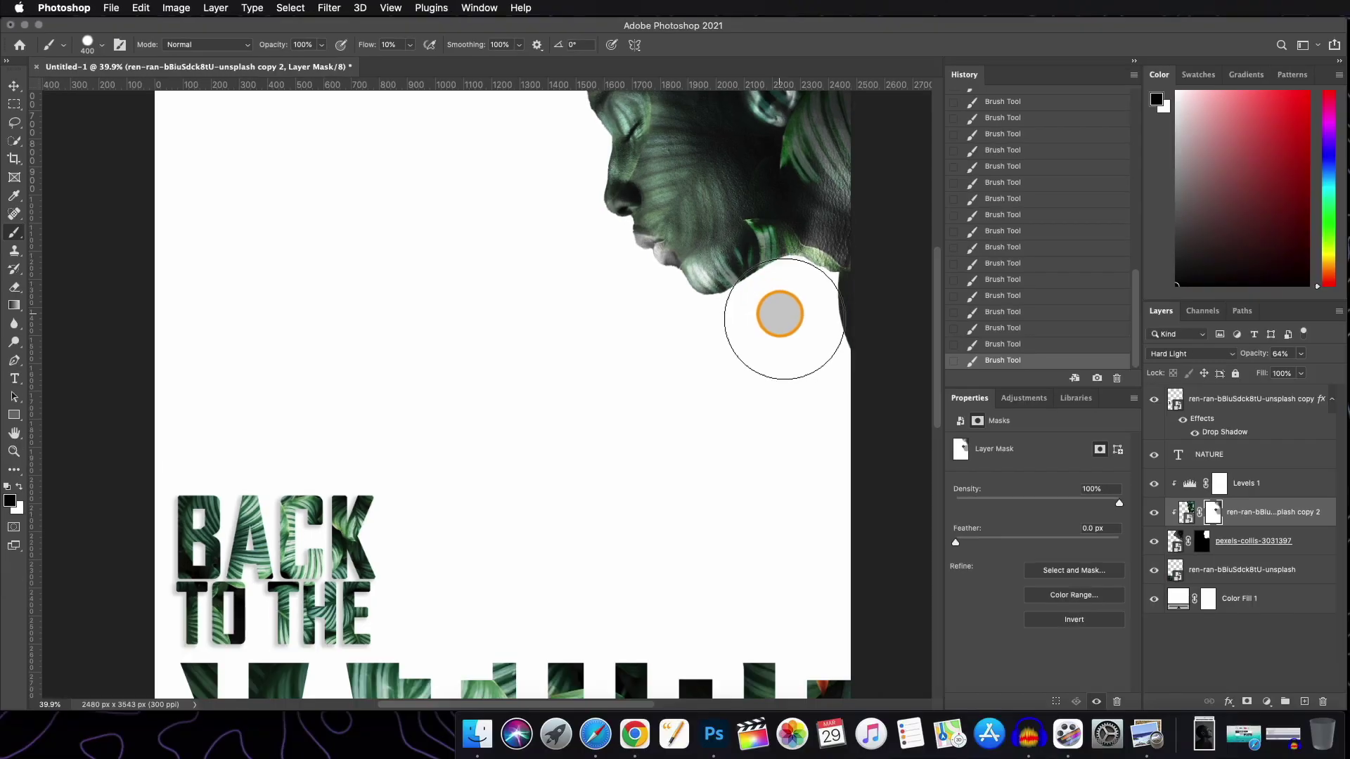
key(super+z)
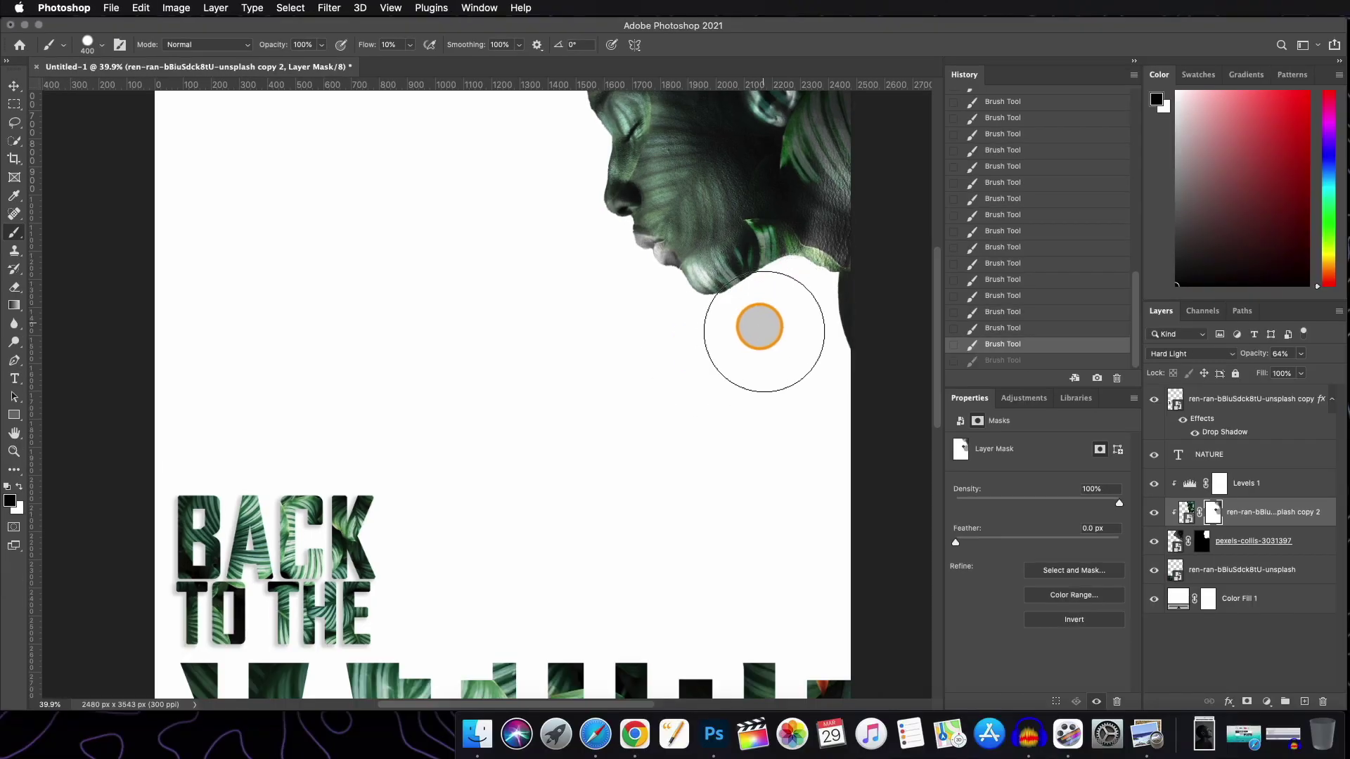
key(super+shift+z)
mouse_move(811, 315)
mouse_down()
mouse_move(814, 342)
mouse_move(809, 327)
mouse_move(763, 316)
mouse_up()
- Reveal the portrait's ear by painting black on the leaf copy's mask with a 200 px brush
scroll(774, 211, down, 2)
scroll(834, 293, up, 5)
scroll(684, 329, up, 2)
key(bracketleft)
key(bracketleft)
key(bracketleft)
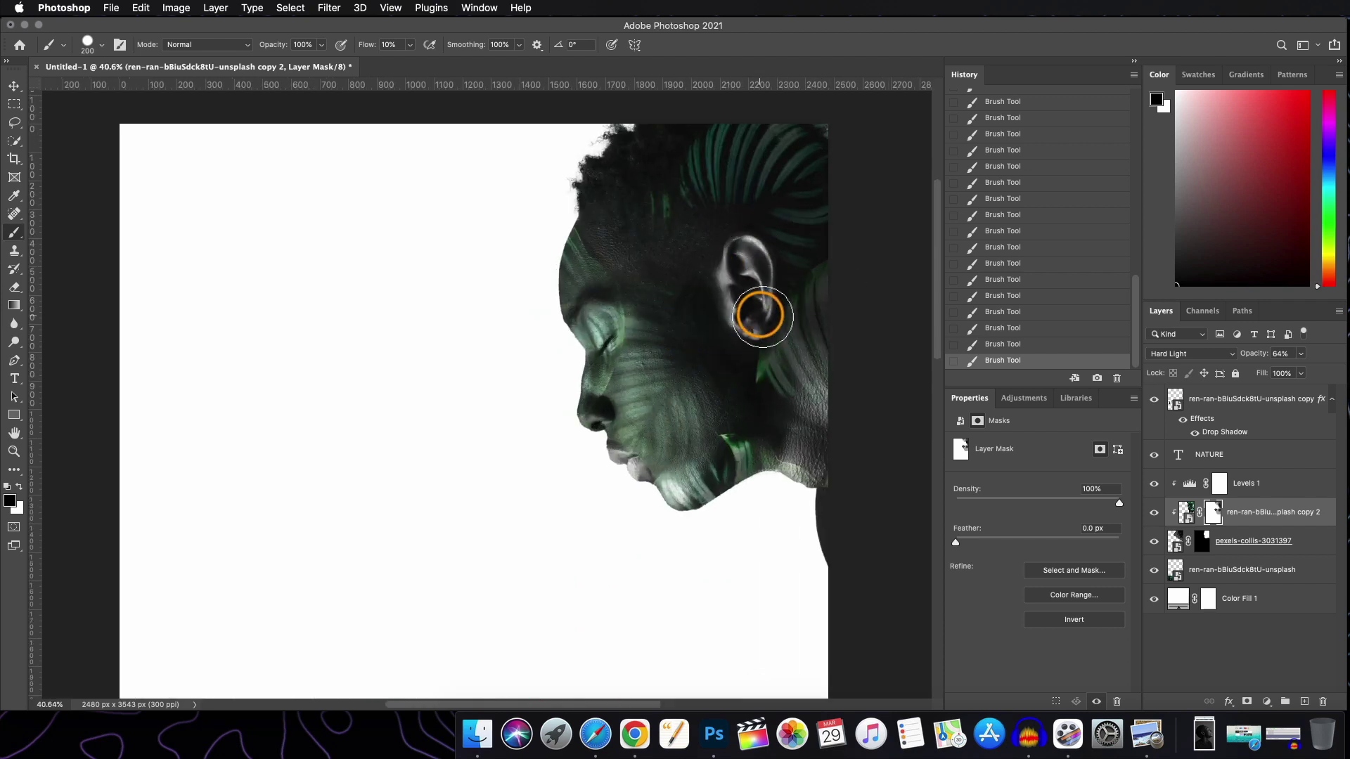
mouse_move(814, 244)
mouse_down()
mouse_move(739, 156)
mouse_move(864, 212)
mouse_up()
scroll(865, 212, down, 3)
scroll(766, 282, up, 3)
scroll(766, 281, down, 1)
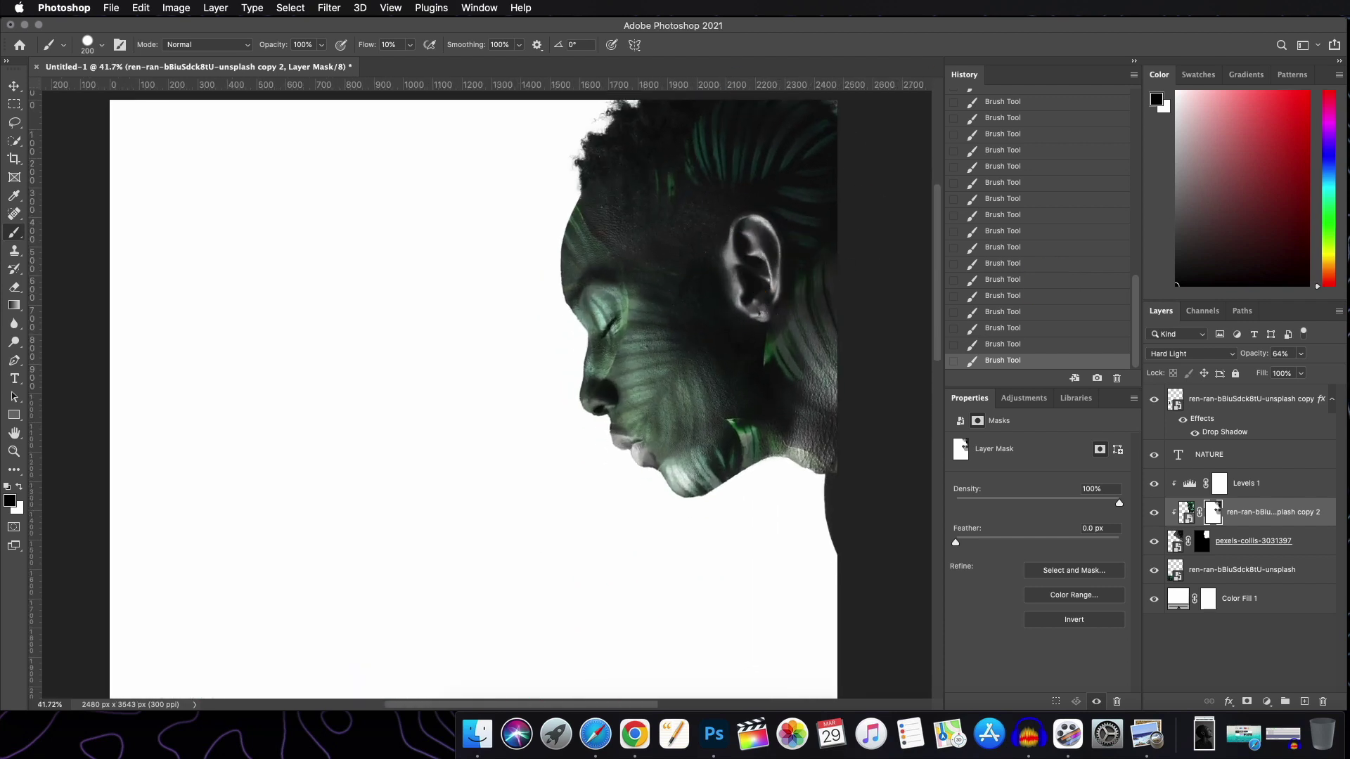
- Readjust the clipped Levels layer to a black input of 10, midtones of 1.28 and a white input of 161
click(1189, 490)
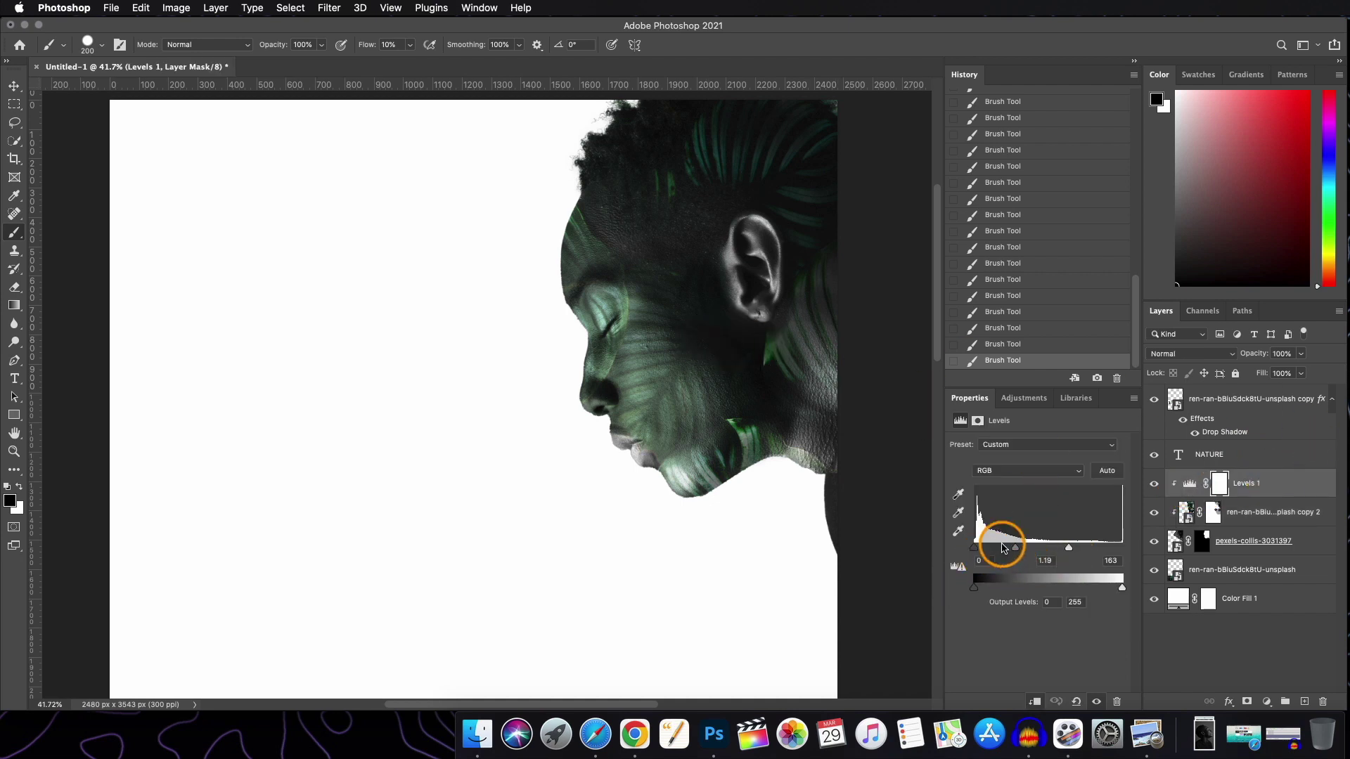
drag(1080, 553, 1079, 553)
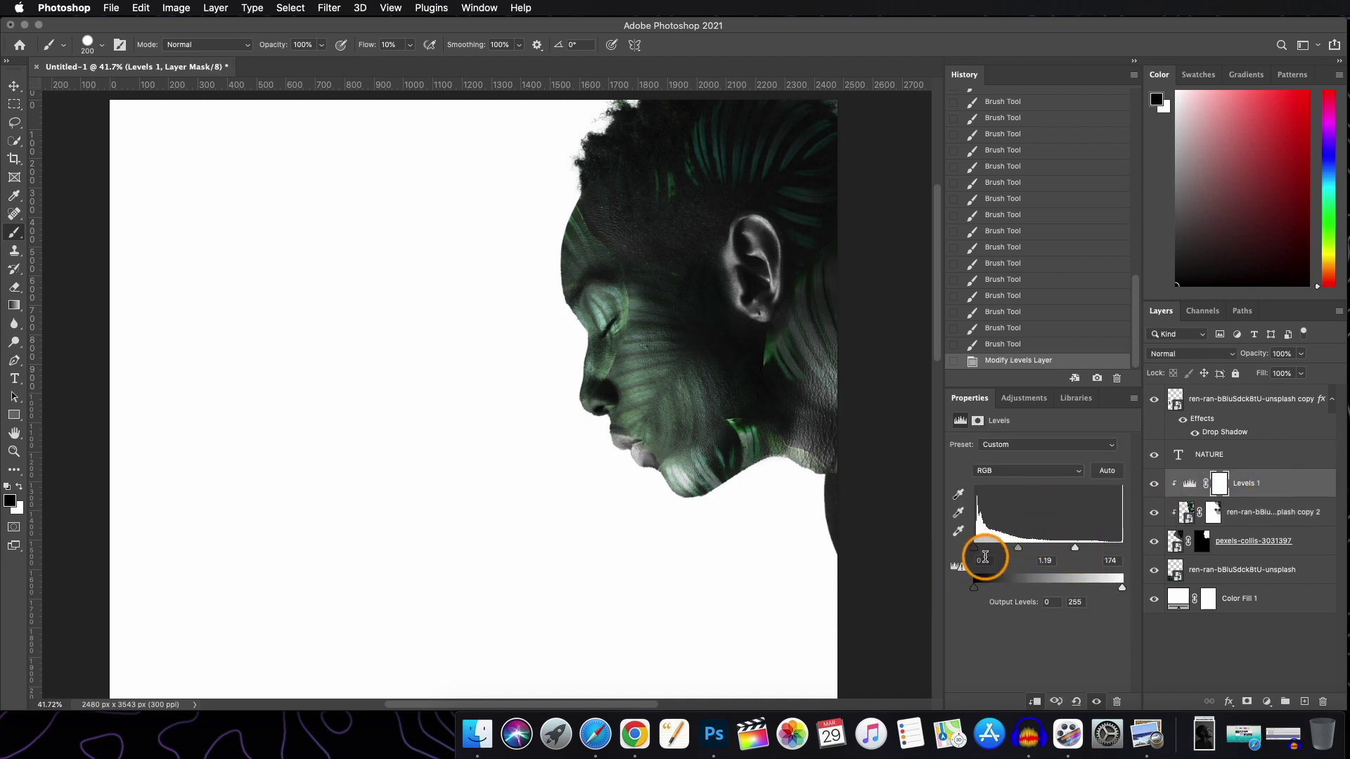
mouse_move(975, 553)
mouse_down()
mouse_move(1021, 554)
mouse_move(979, 548)
mouse_up()
drag(1075, 547, 1067, 548)
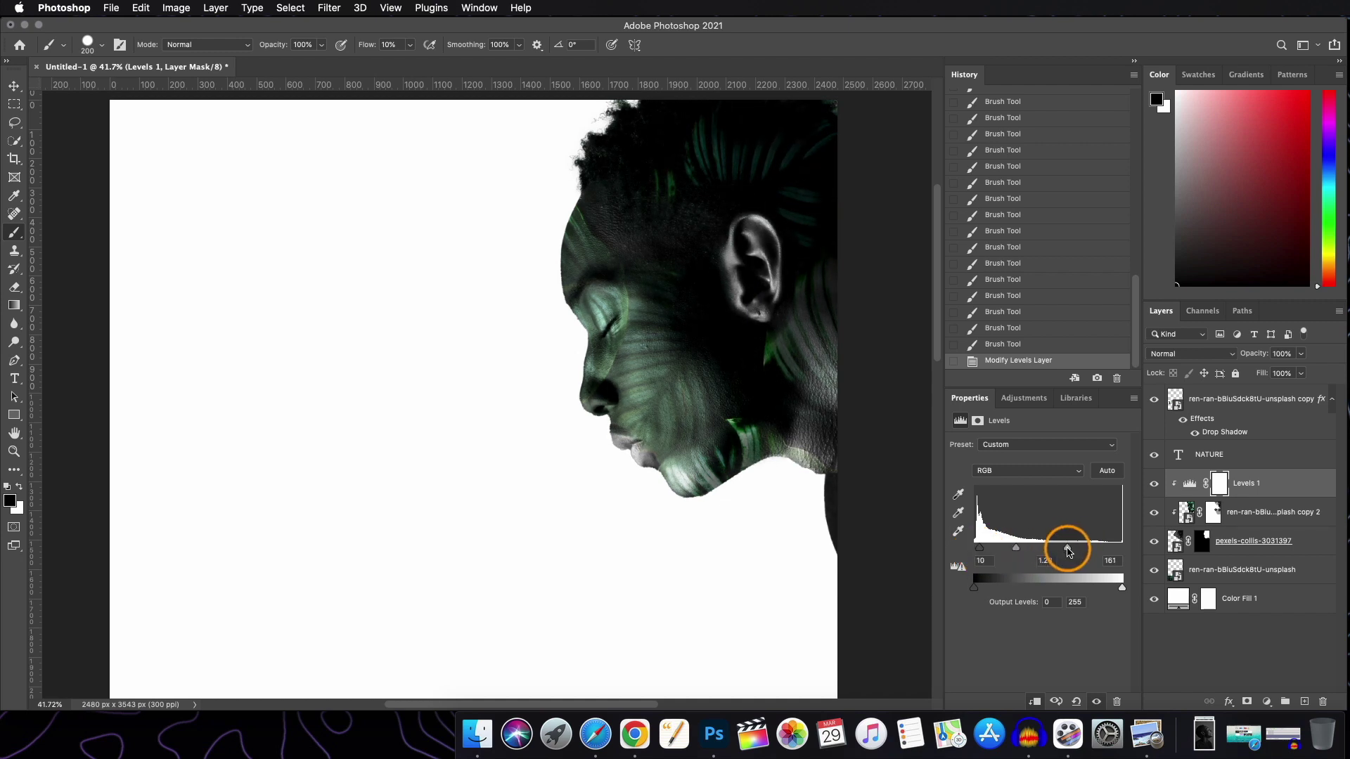
- Enable a Drop Shadow layer style on the masked portrait layer
scroll(838, 419, down, 3)
click(14, 86)
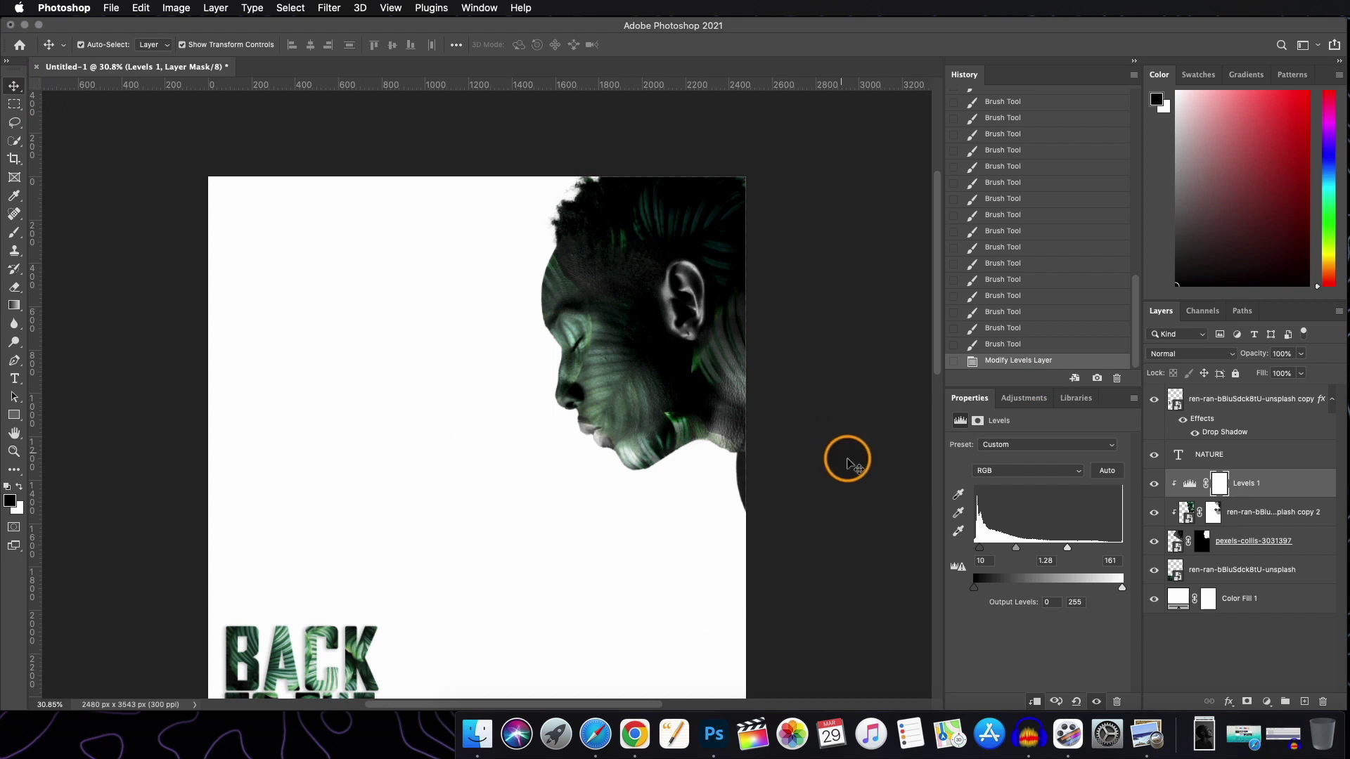
click(1325, 547)
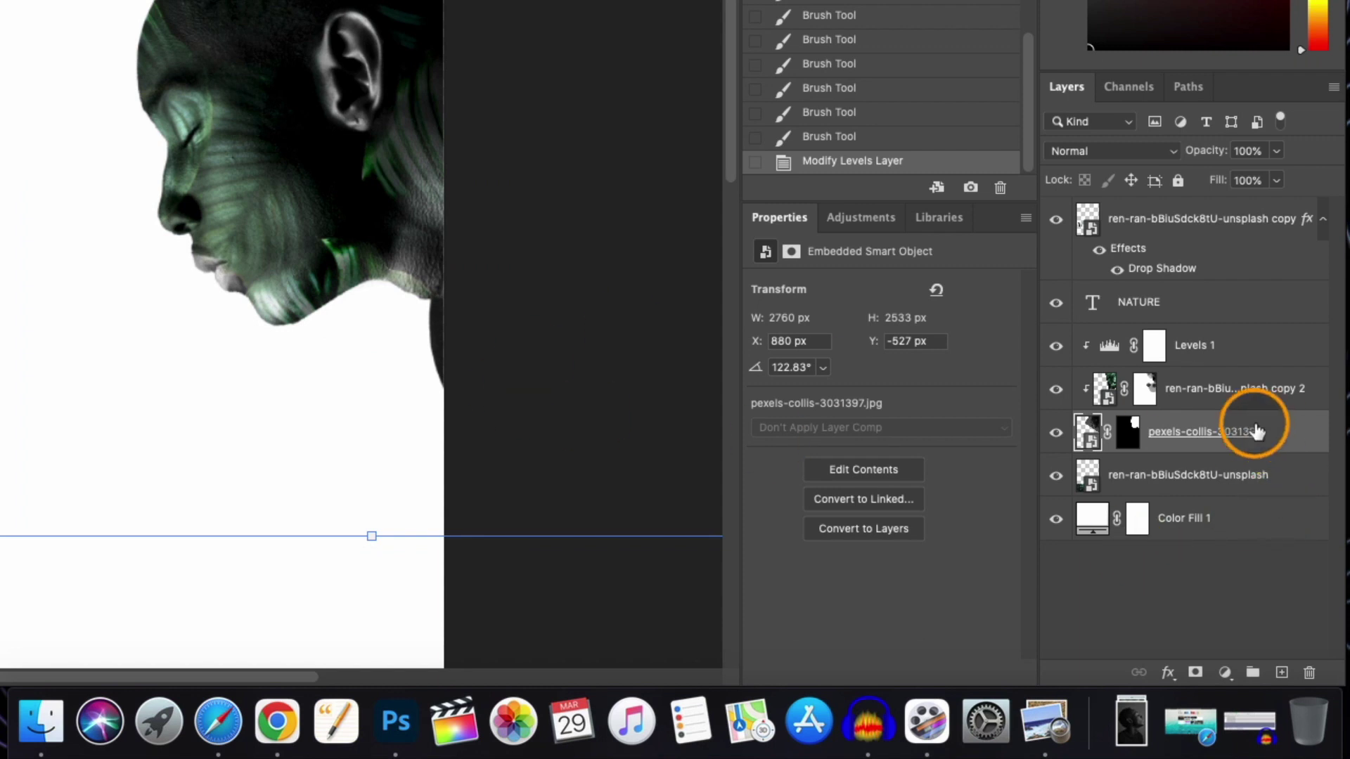
double_click(1302, 437)
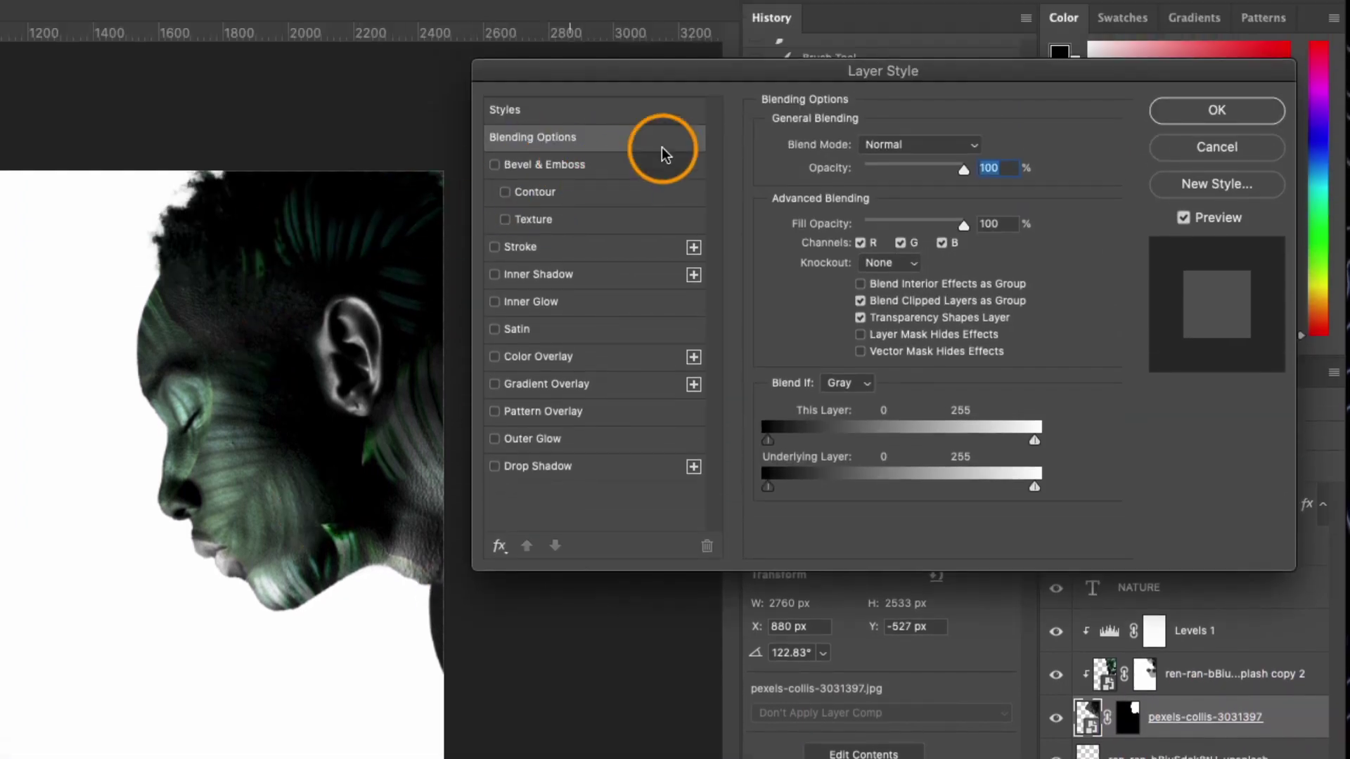
click(535, 466)
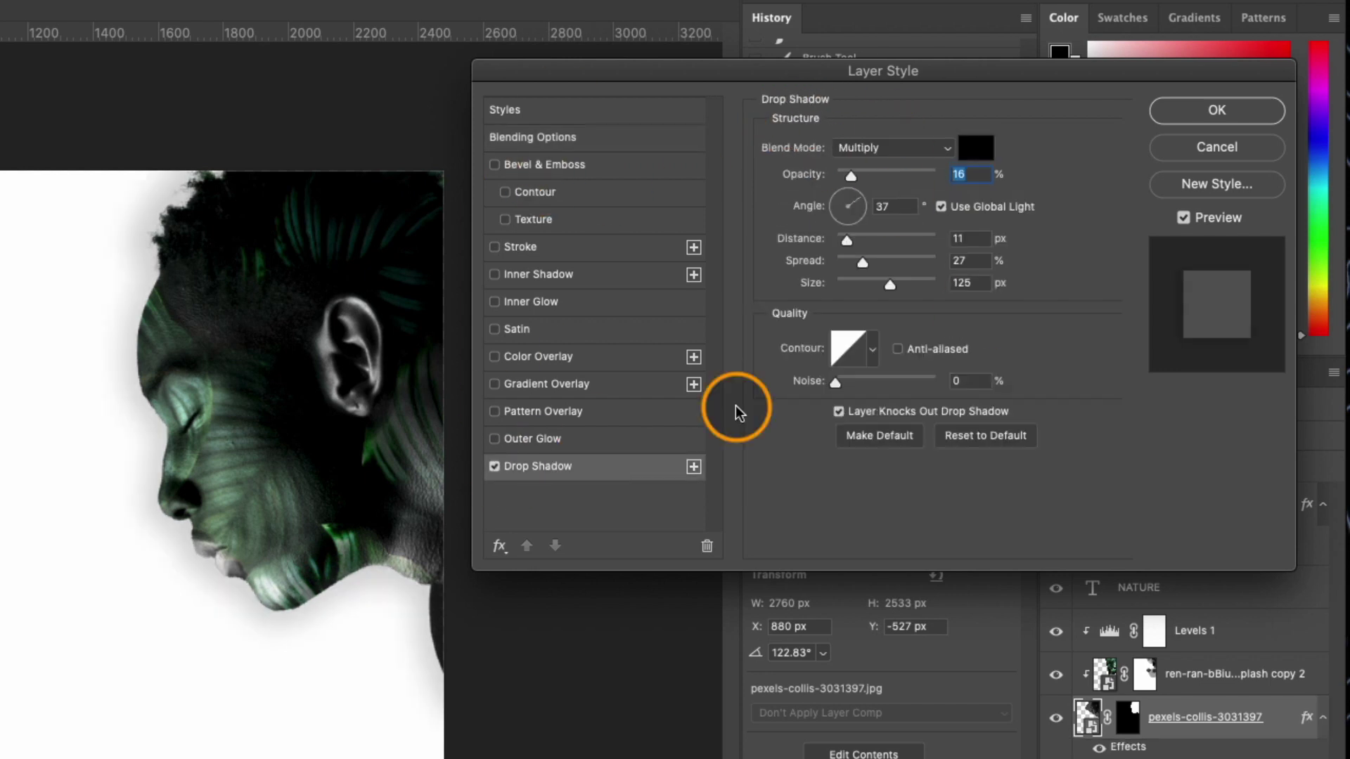
- Tune the portrait's drop shadow to 18% spread and 57 px size with a fainter opacity, and apply it
drag(942, 174, 859, 179)
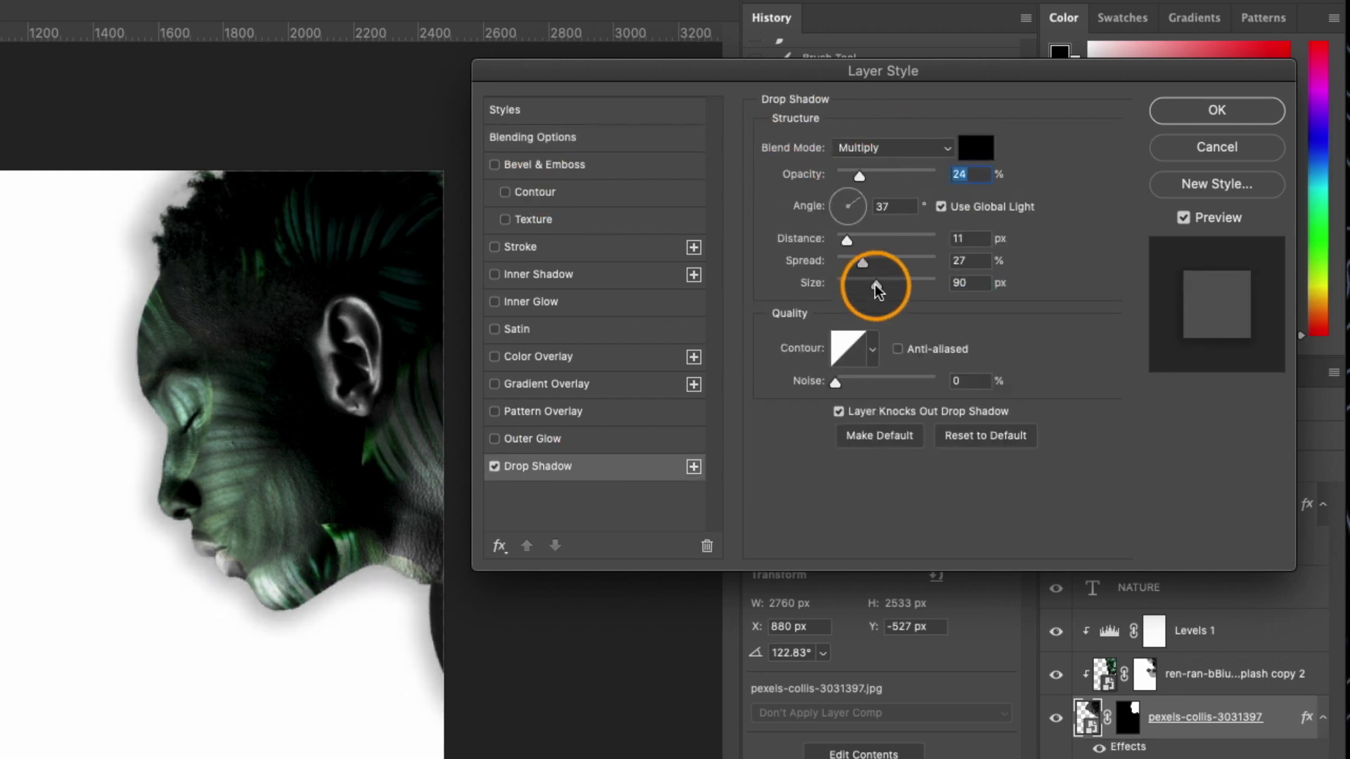
drag(876, 285, 850, 264)
drag(860, 178, 860, 176)
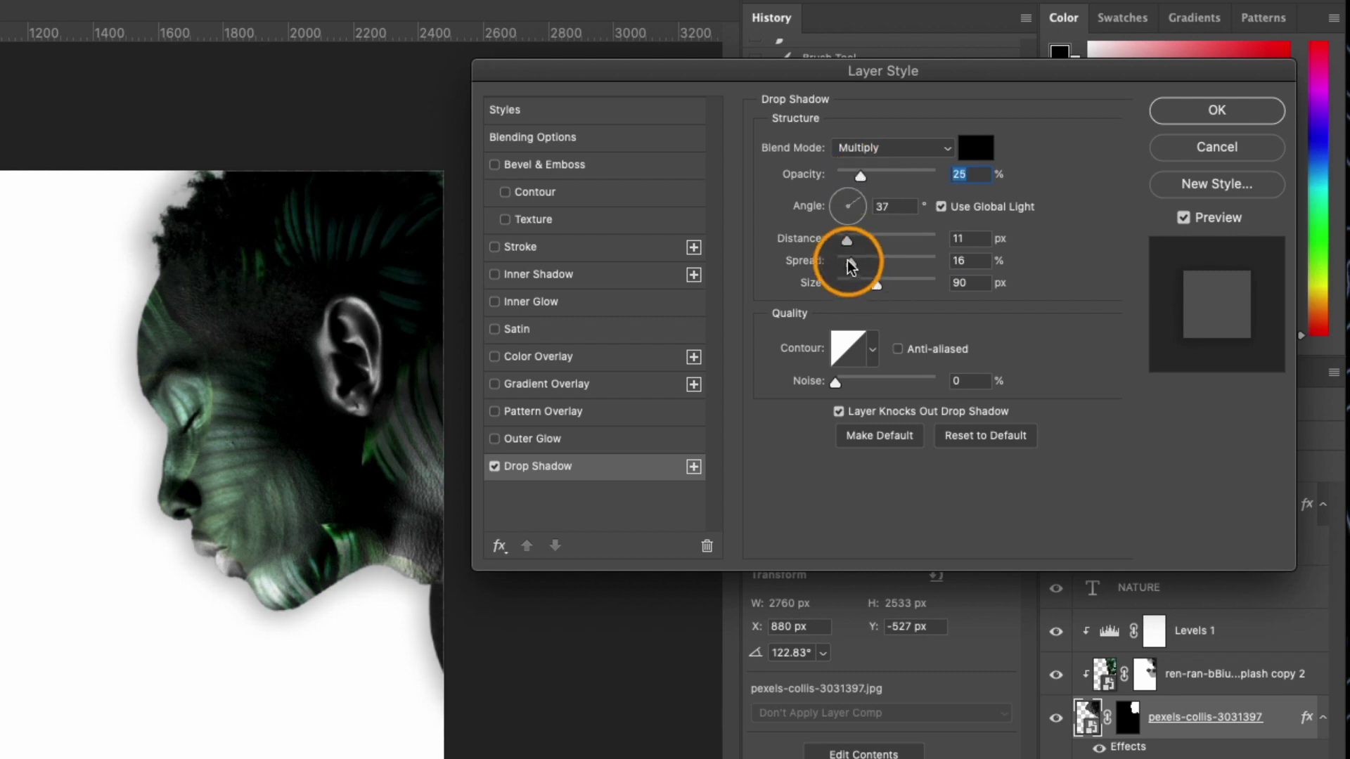
drag(850, 264, 853, 264)
drag(876, 285, 863, 285)
scroll(306, 419, down, 5)
scroll(307, 420, up, 5)
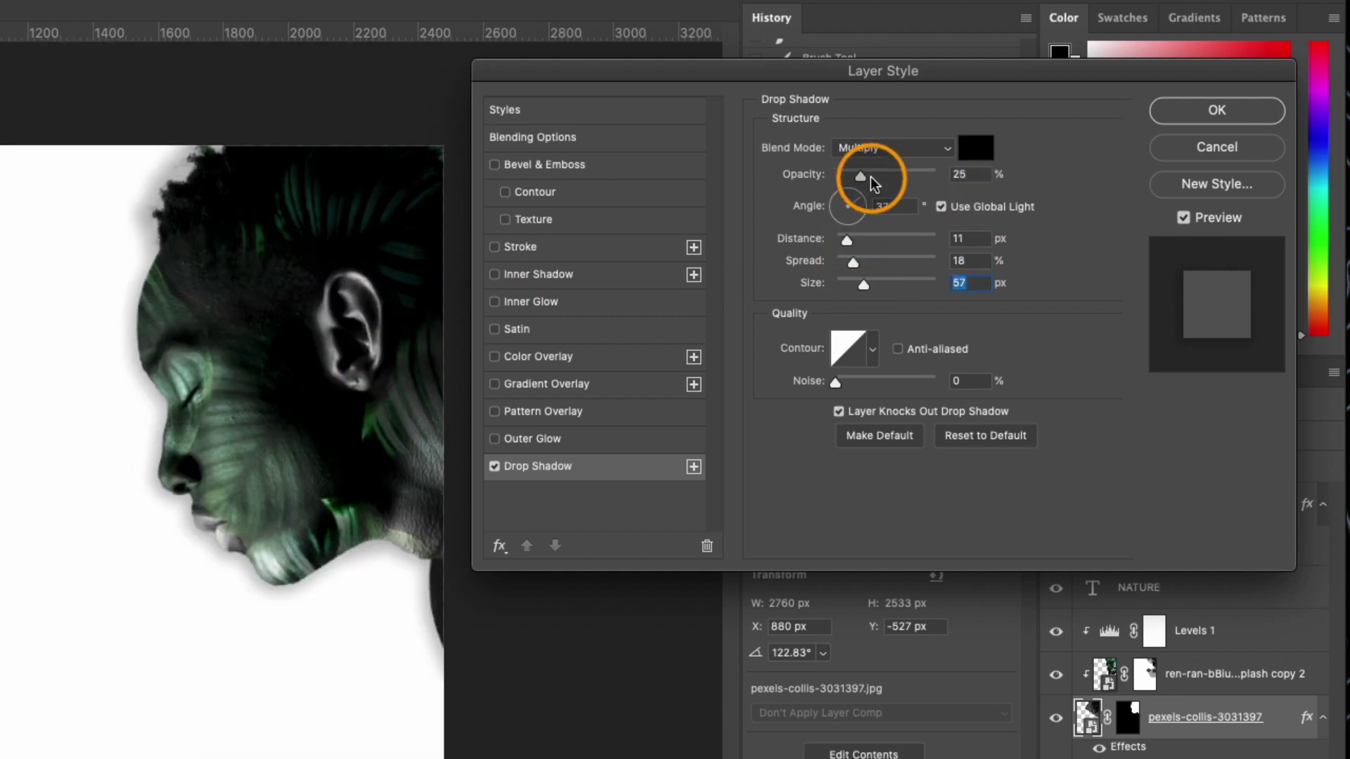
drag(861, 176, 850, 175)
click(1206, 111)
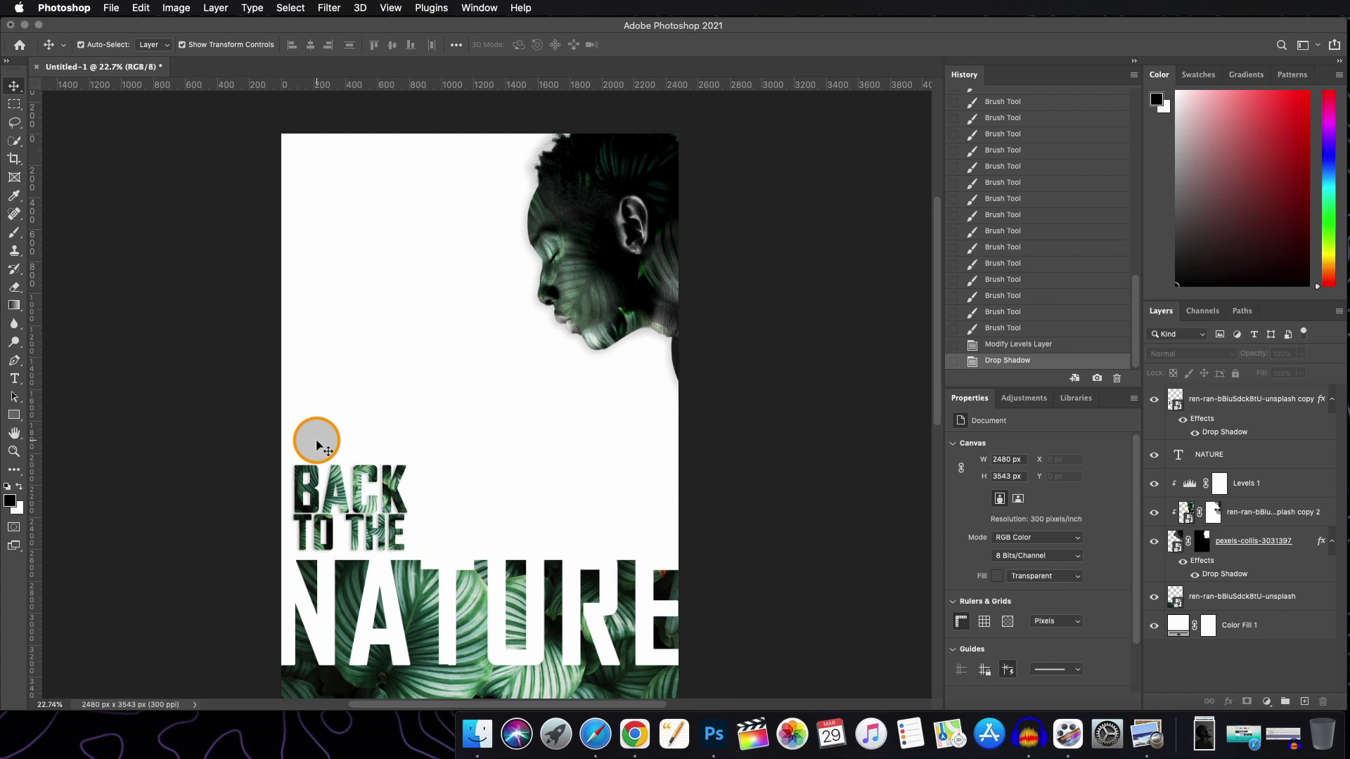
- Place horizontal guides at the top and bottom of the BACK TO THE lettering and vertical guides at about 990 px and 2360 px
scroll(316, 445, down, 4)
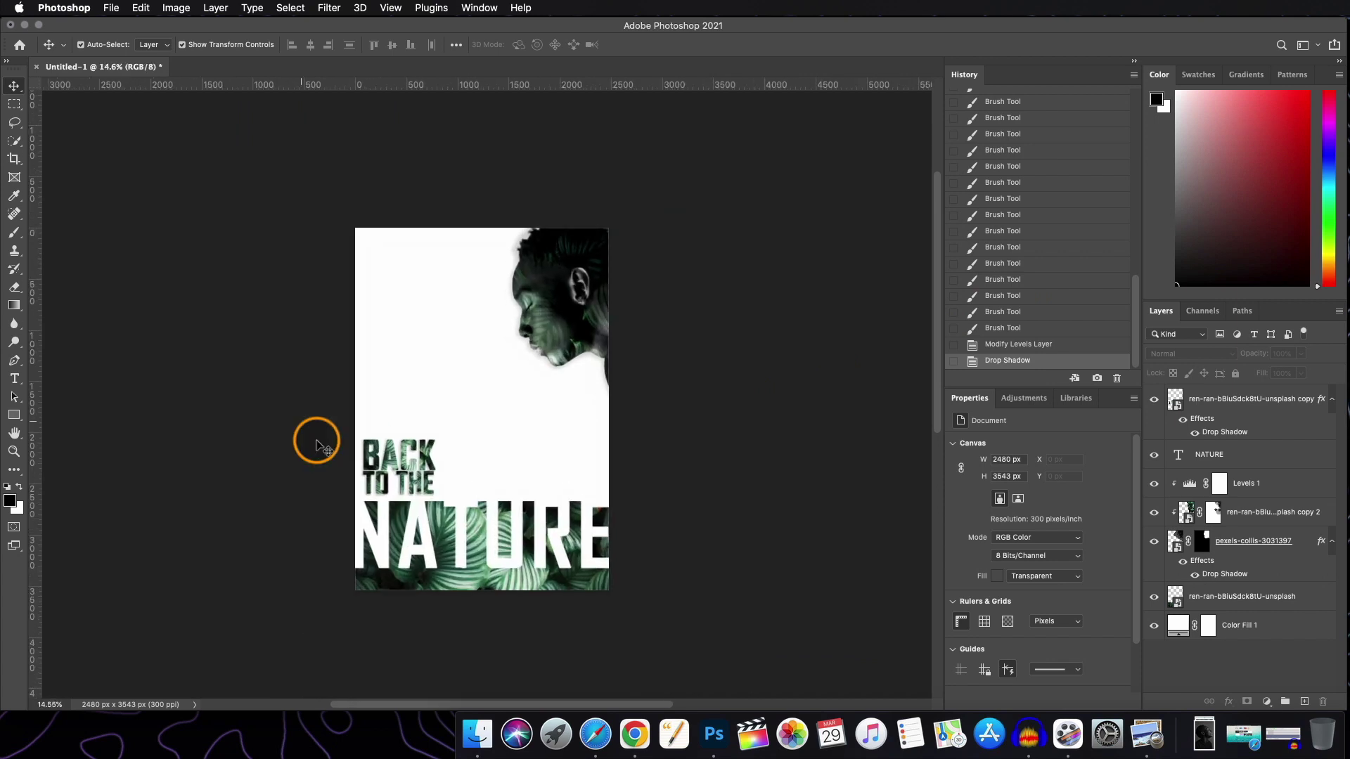
scroll(316, 444, up, 4)
scroll(316, 444, down, 4)
scroll(316, 445, up, 5)
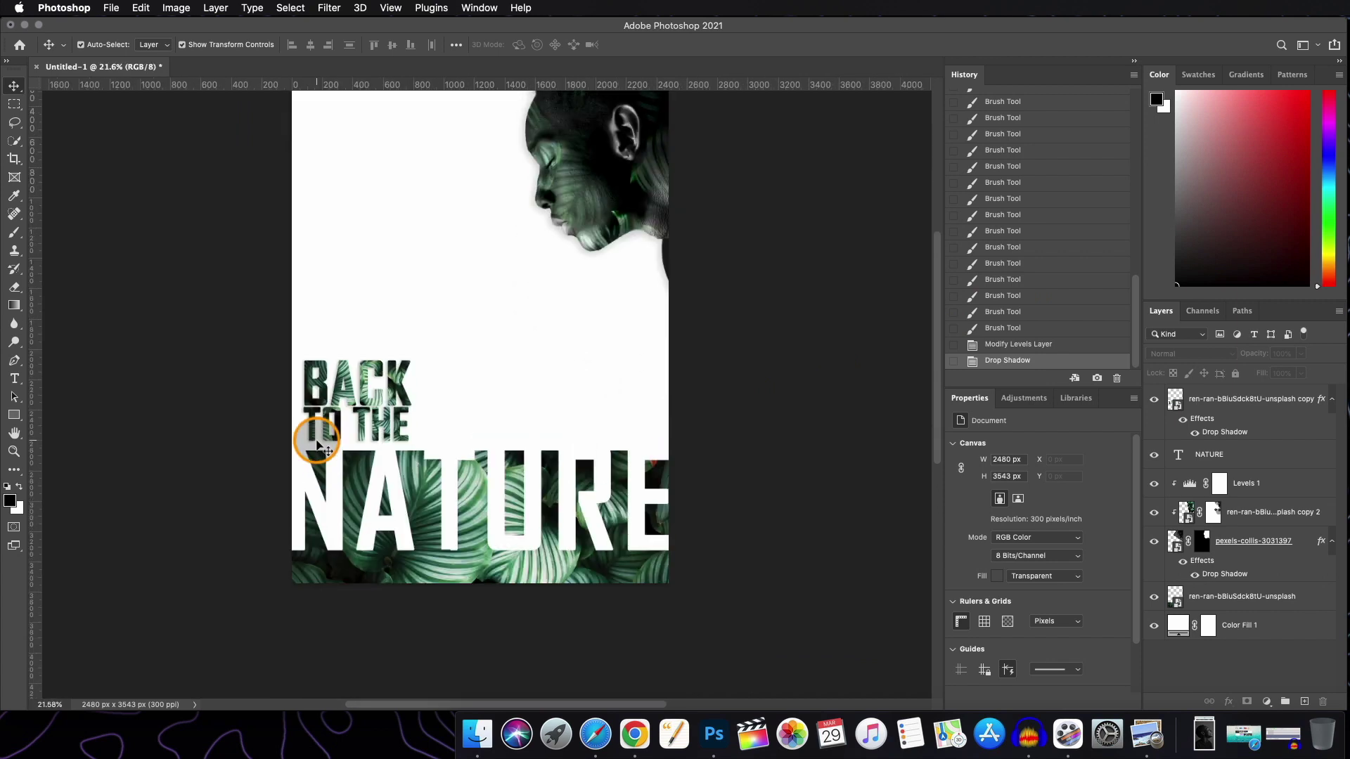
scroll(316, 445, down, 5)
scroll(316, 445, up, 1)
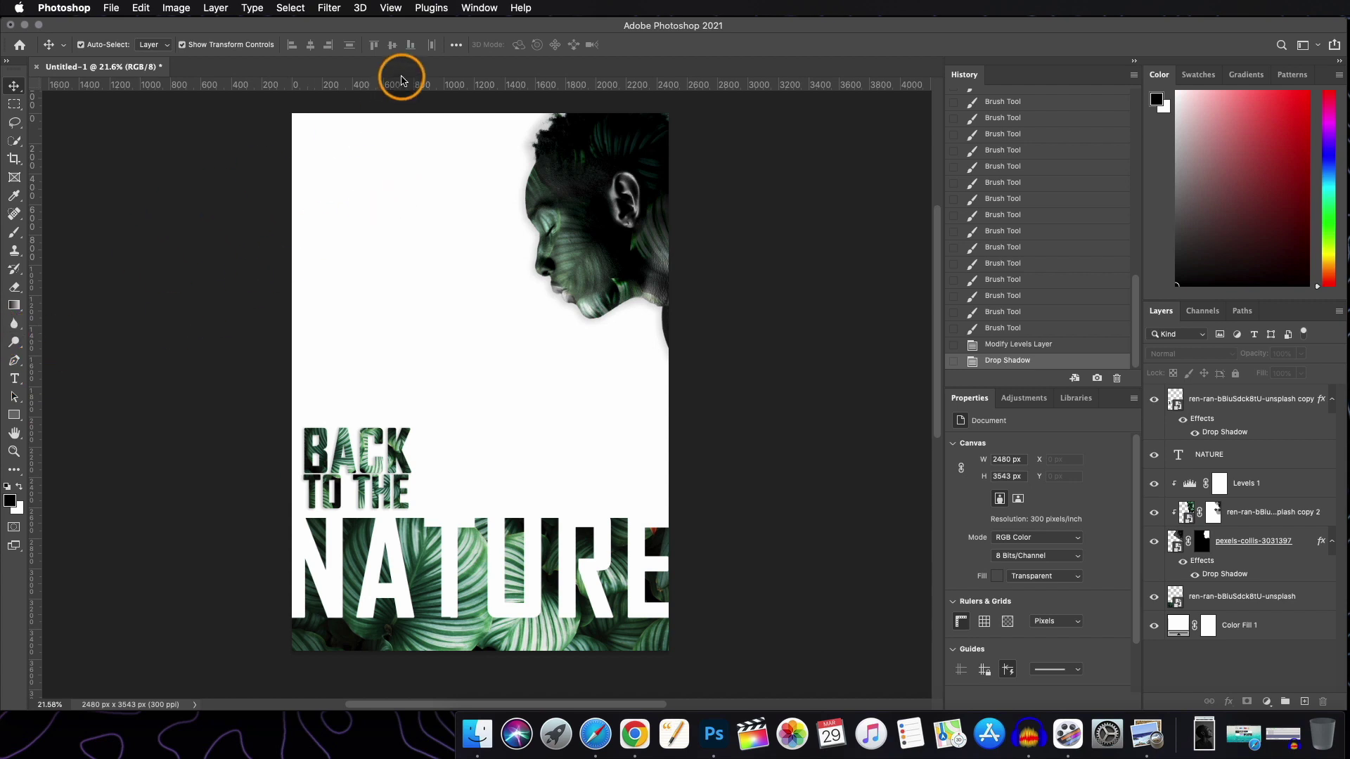
drag(398, 88, 410, 428)
drag(485, 88, 488, 509)
drag(31, 358, 650, 365)
drag(36, 384, 442, 398)
scroll(464, 408, up, 5)
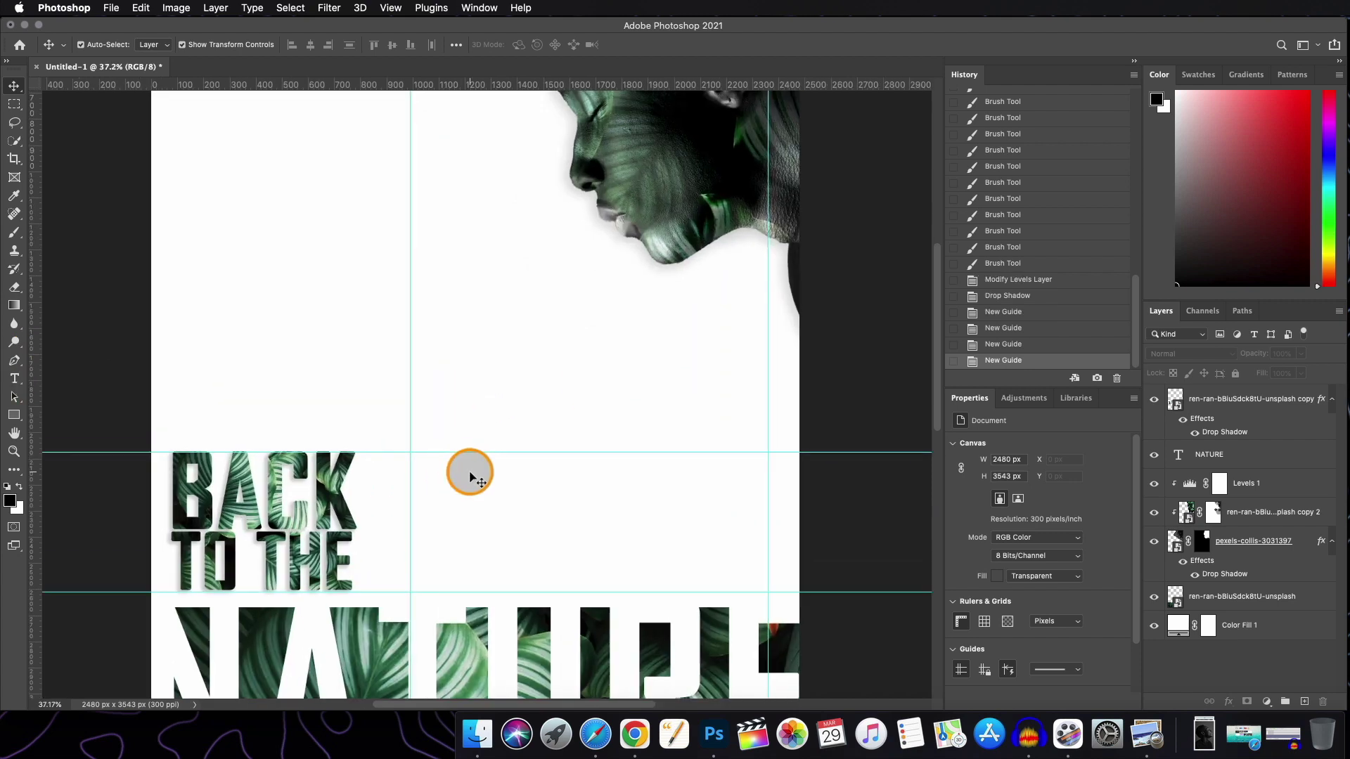
- Draw a closed Pen path between the four guides beside BACK TO THE, with a pointed bulge outward on its upper left edge
scroll(469, 471, down, 3)
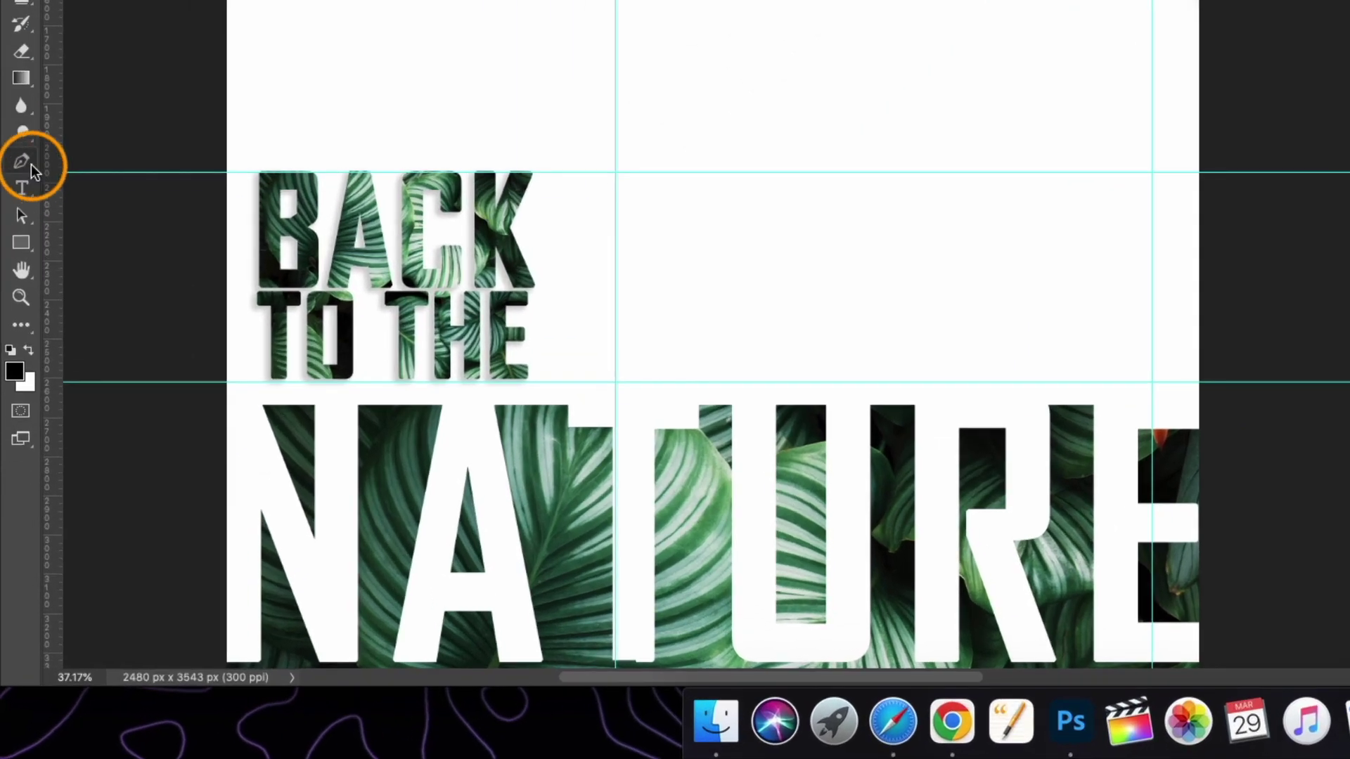
click(24, 163)
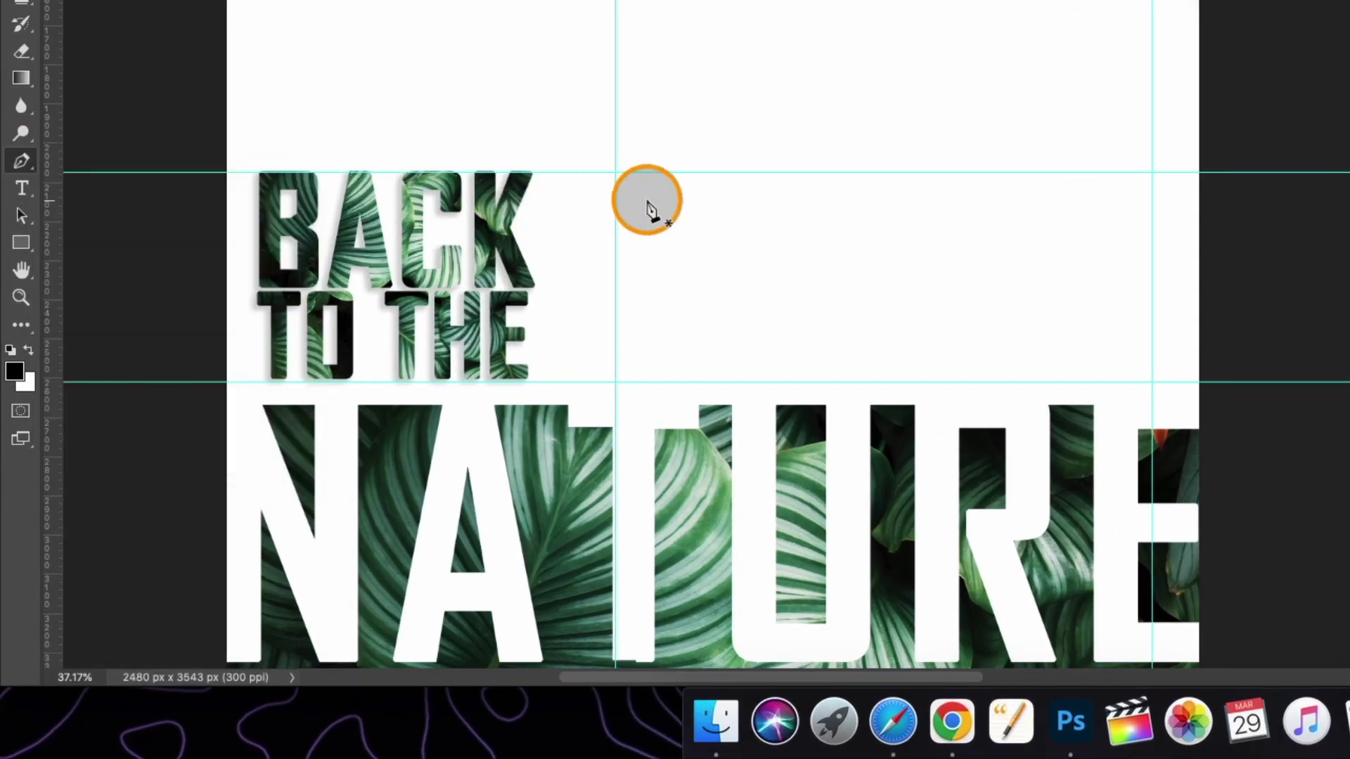
click(616, 172)
click(1152, 173)
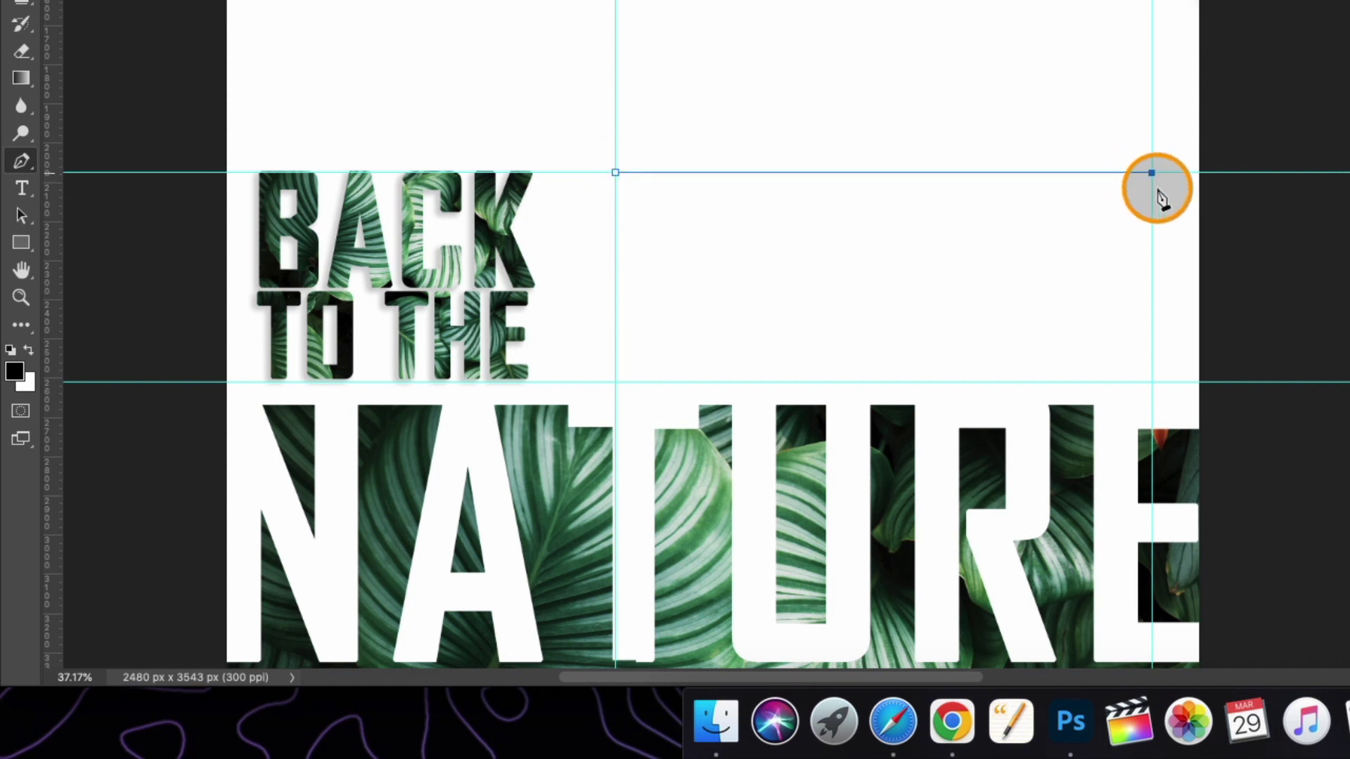
click(1152, 381)
click(616, 382)
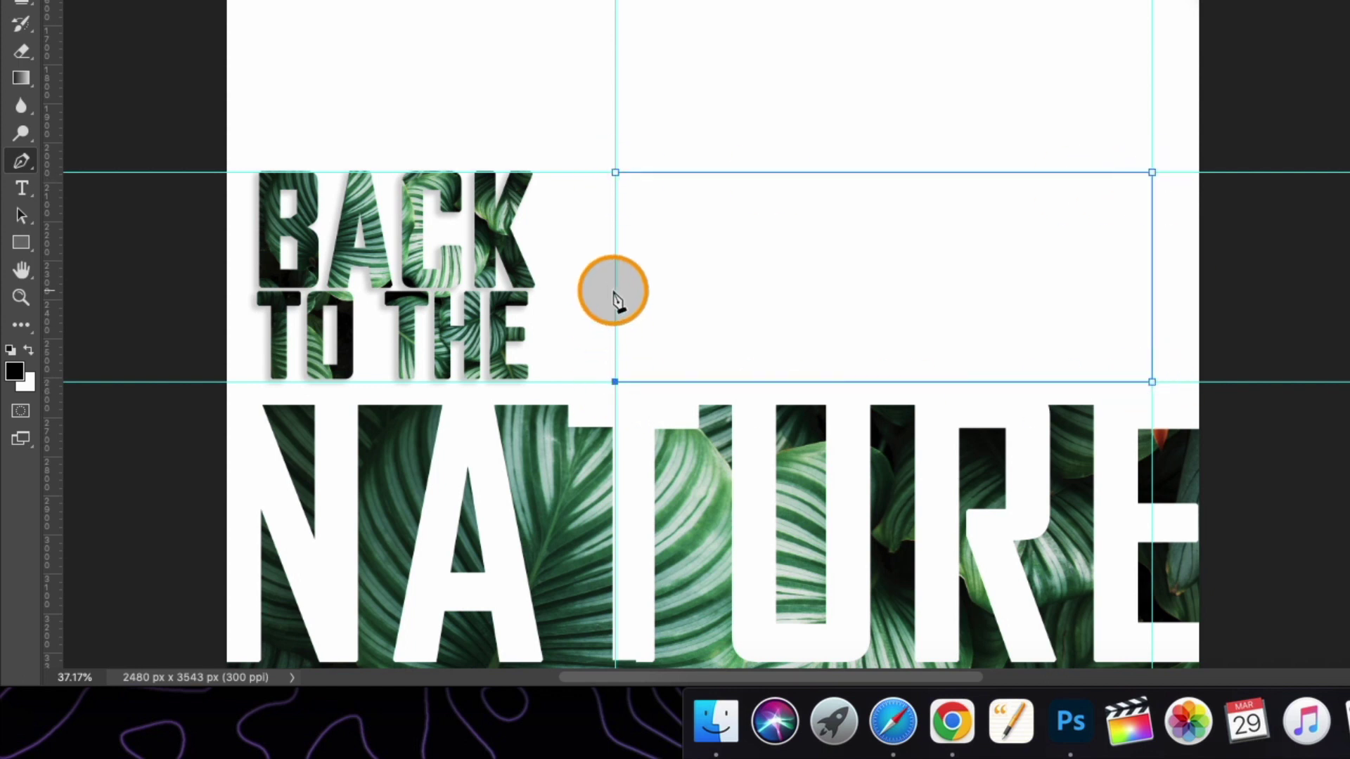
click(615, 283)
click(584, 253)
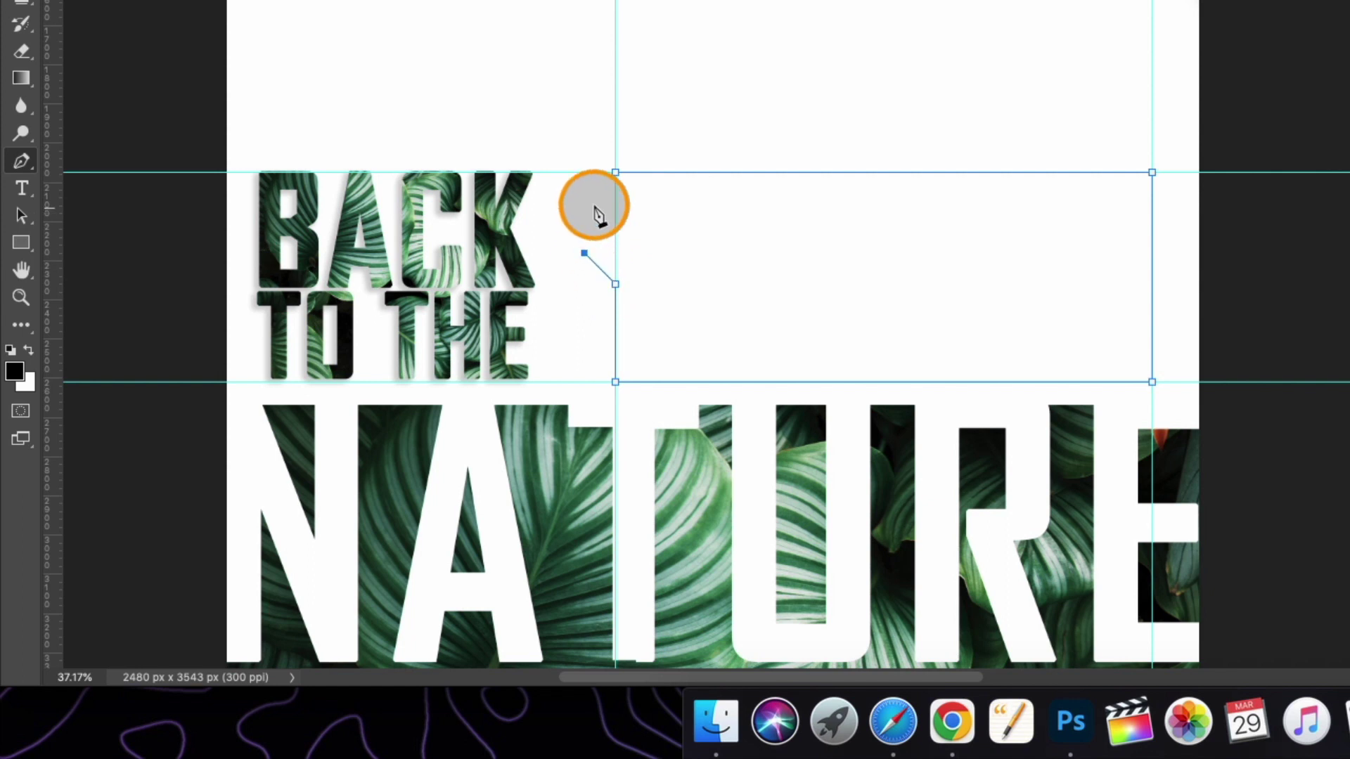
click(615, 172)
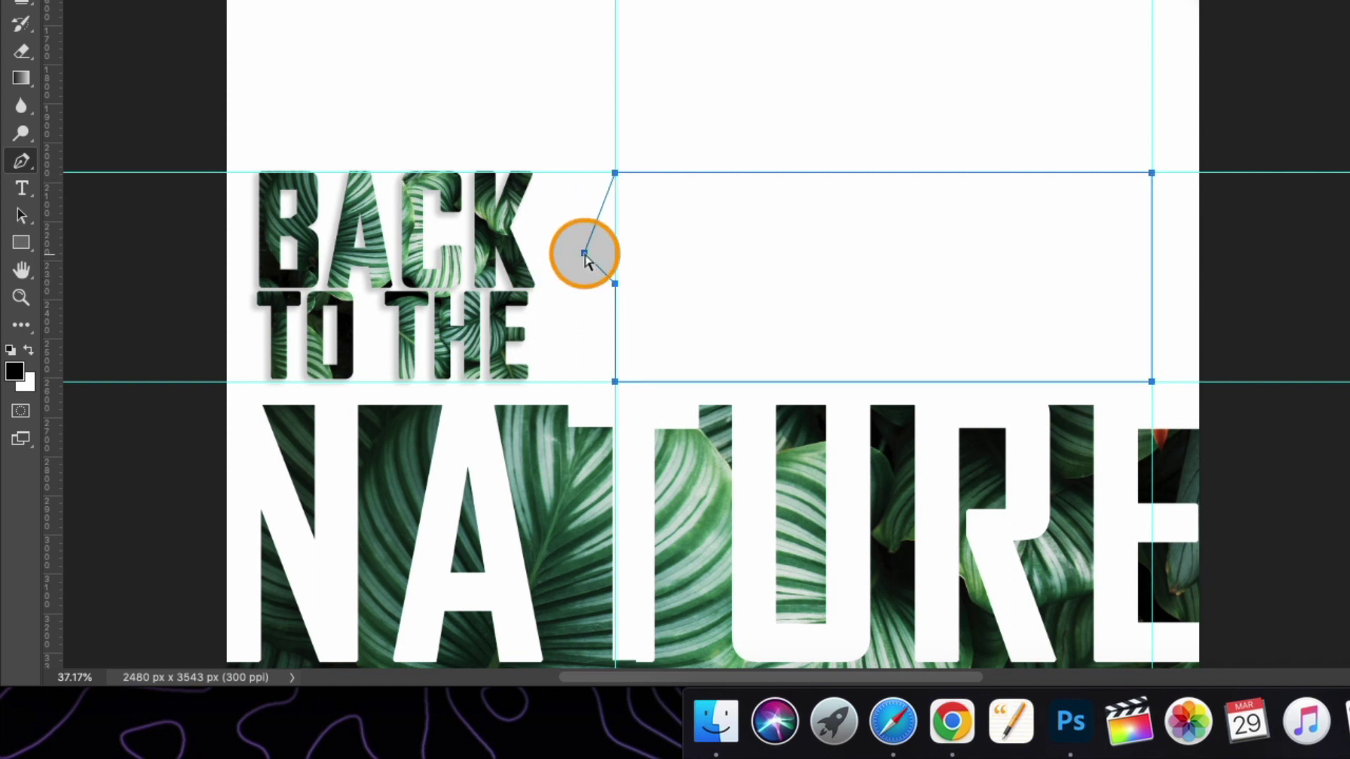
- Delete the bulge's tip anchor and add a new anchor point on the upper part of the path's left edge
drag(584, 254, 585, 254)
click(584, 254)
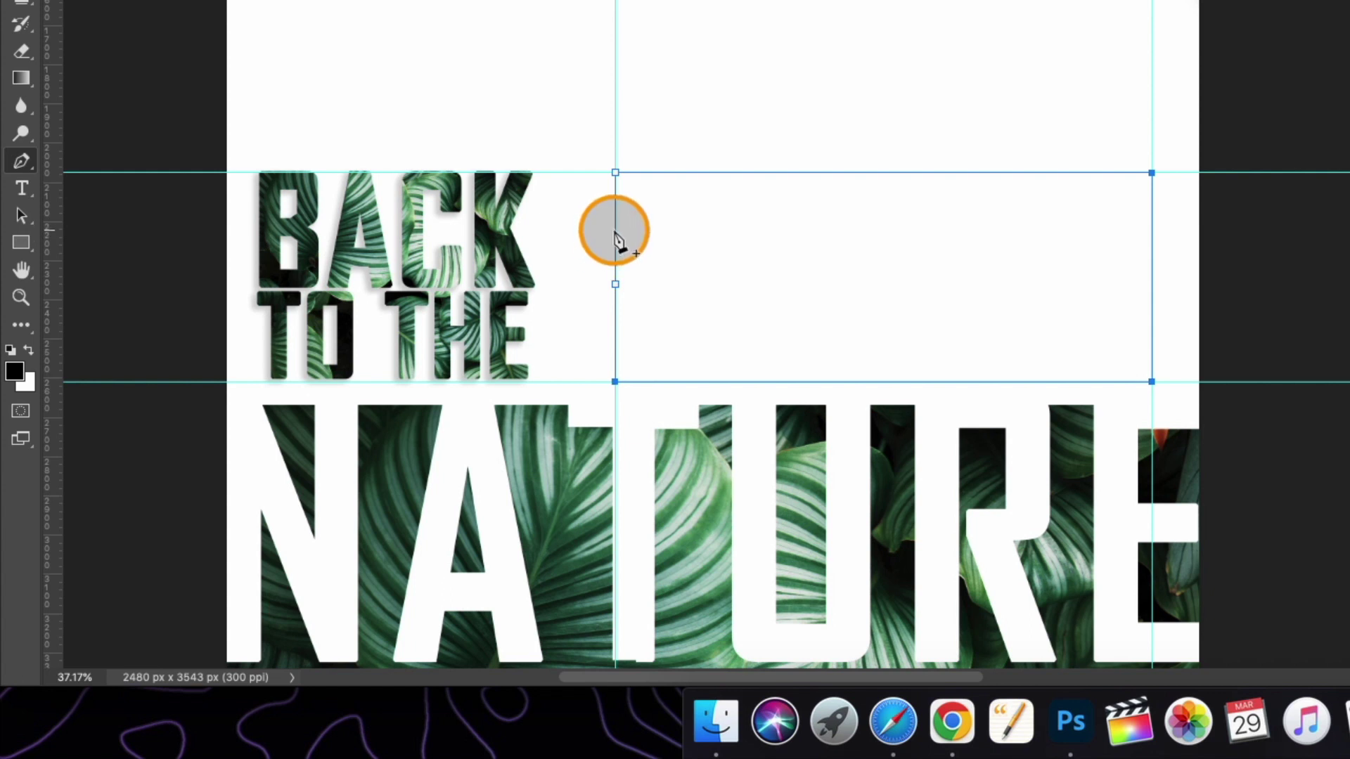
click(615, 231)
- Move the left vertical guide and the new anchor outward to about 930 px, and adjust both handles to form a straight-sided point
mouse_move(615, 231)
mouse_down()
mouse_move(594, 229)
mouse_move(590, 202)
mouse_move(591, 231)
mouse_up()
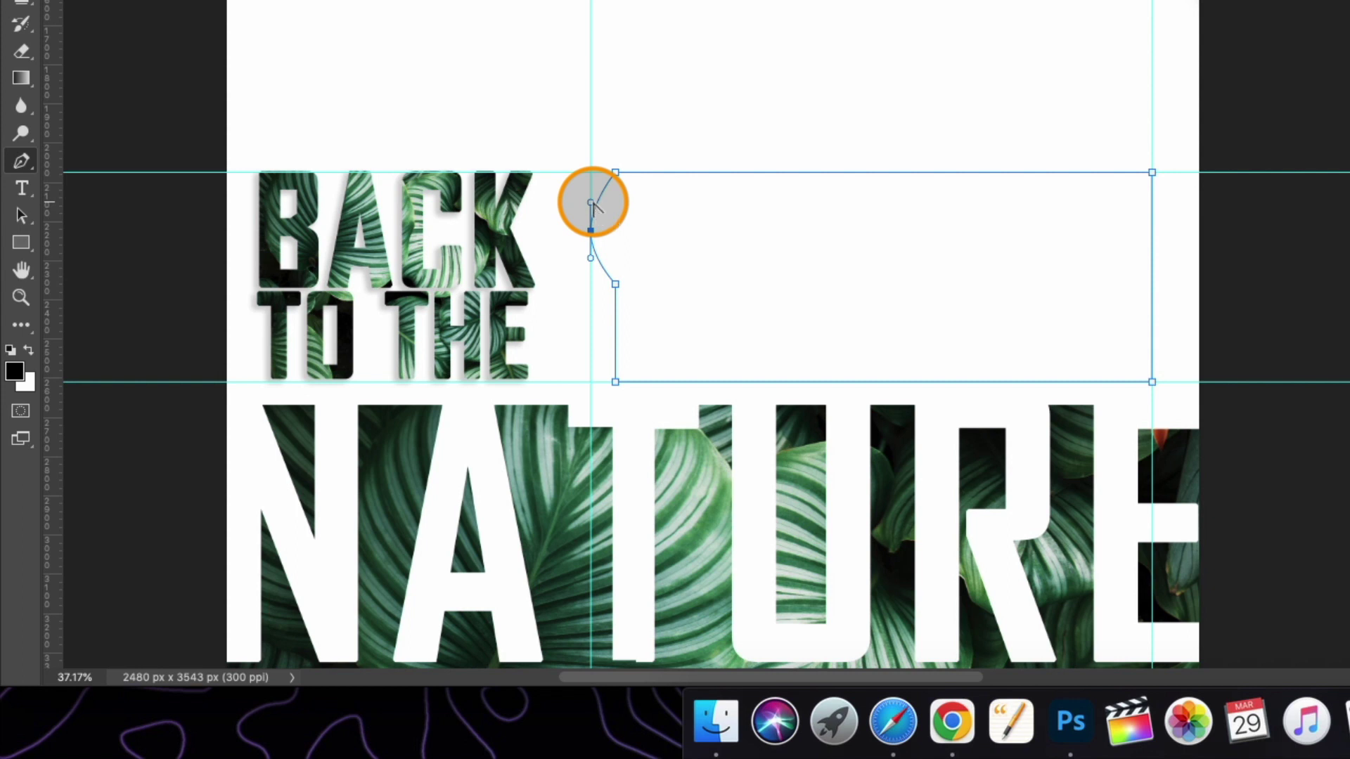
drag(591, 202, 599, 210)
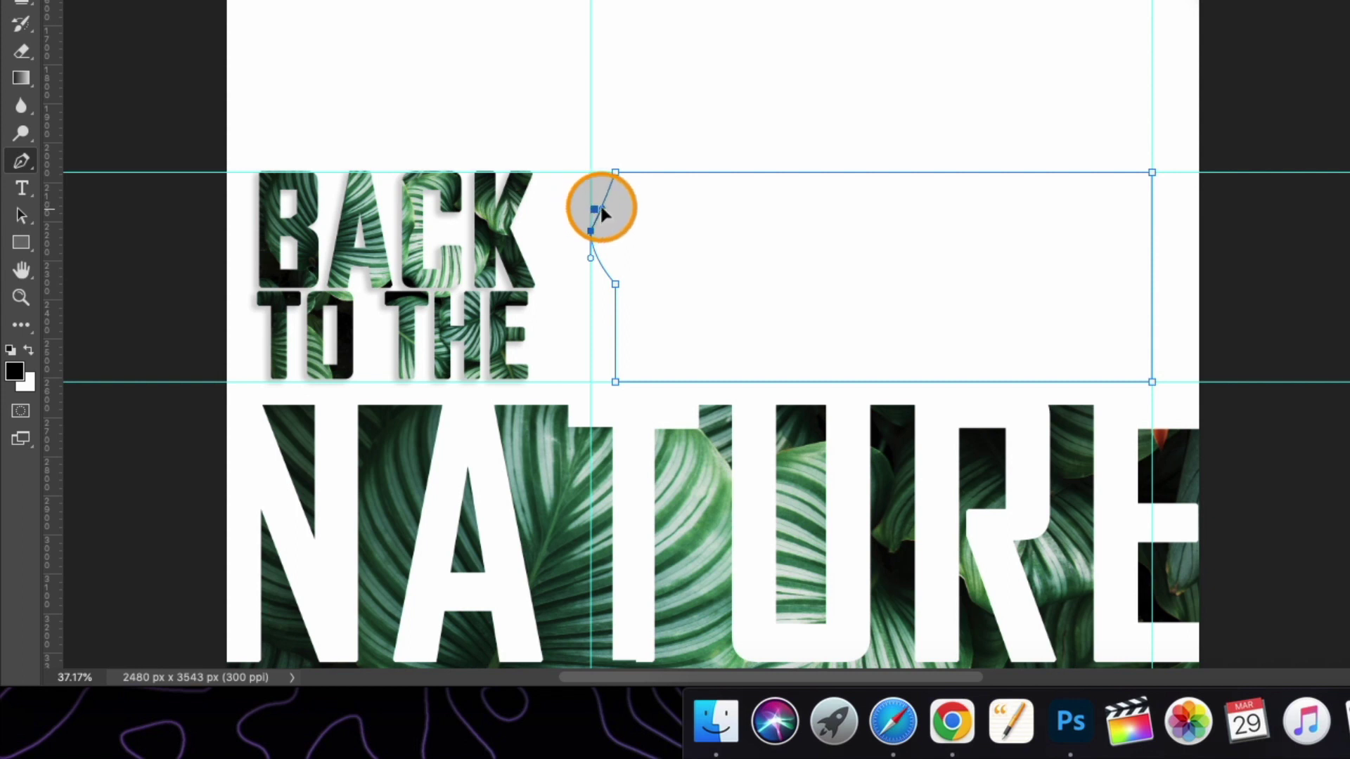
drag(591, 257, 602, 256)
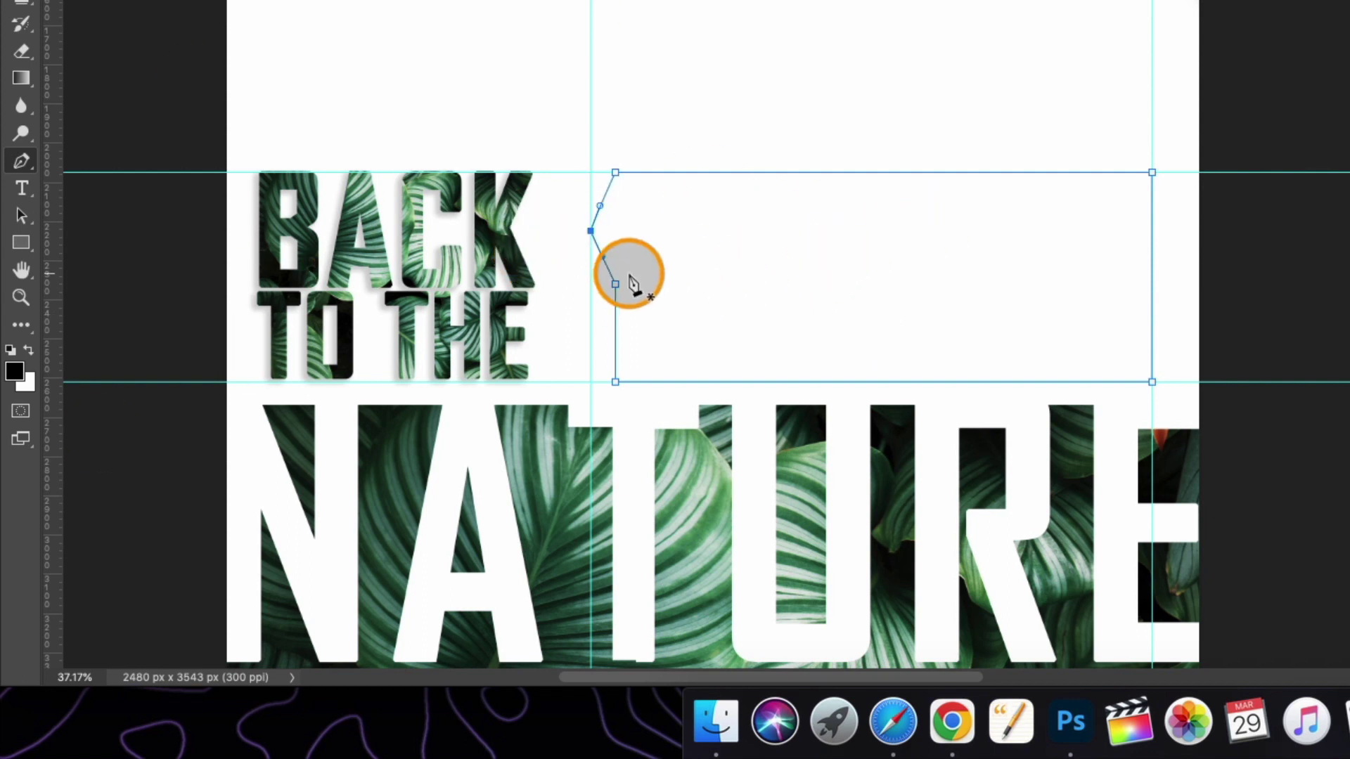
- Create an area type layer inside the pointed path and commit its placeholder text
click(21, 190)
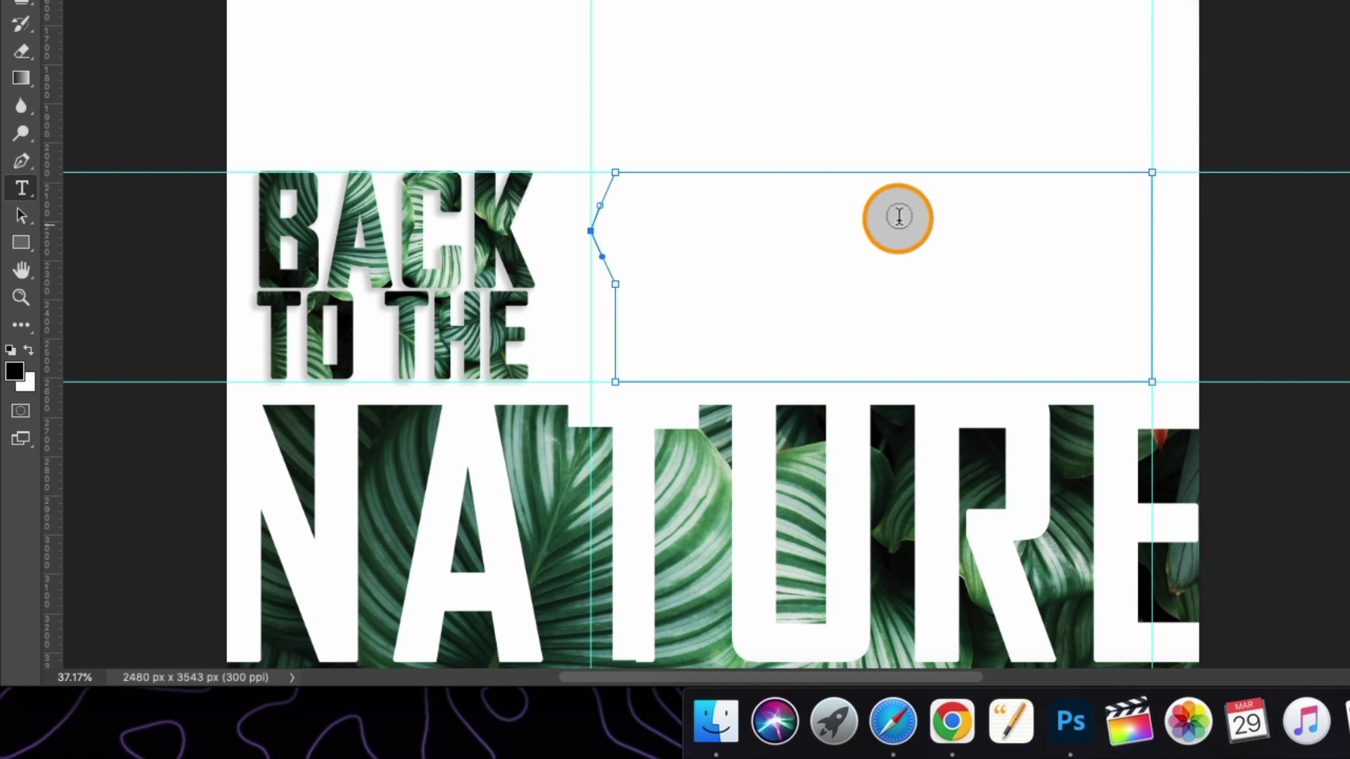
click(799, 209)
click(681, 46)
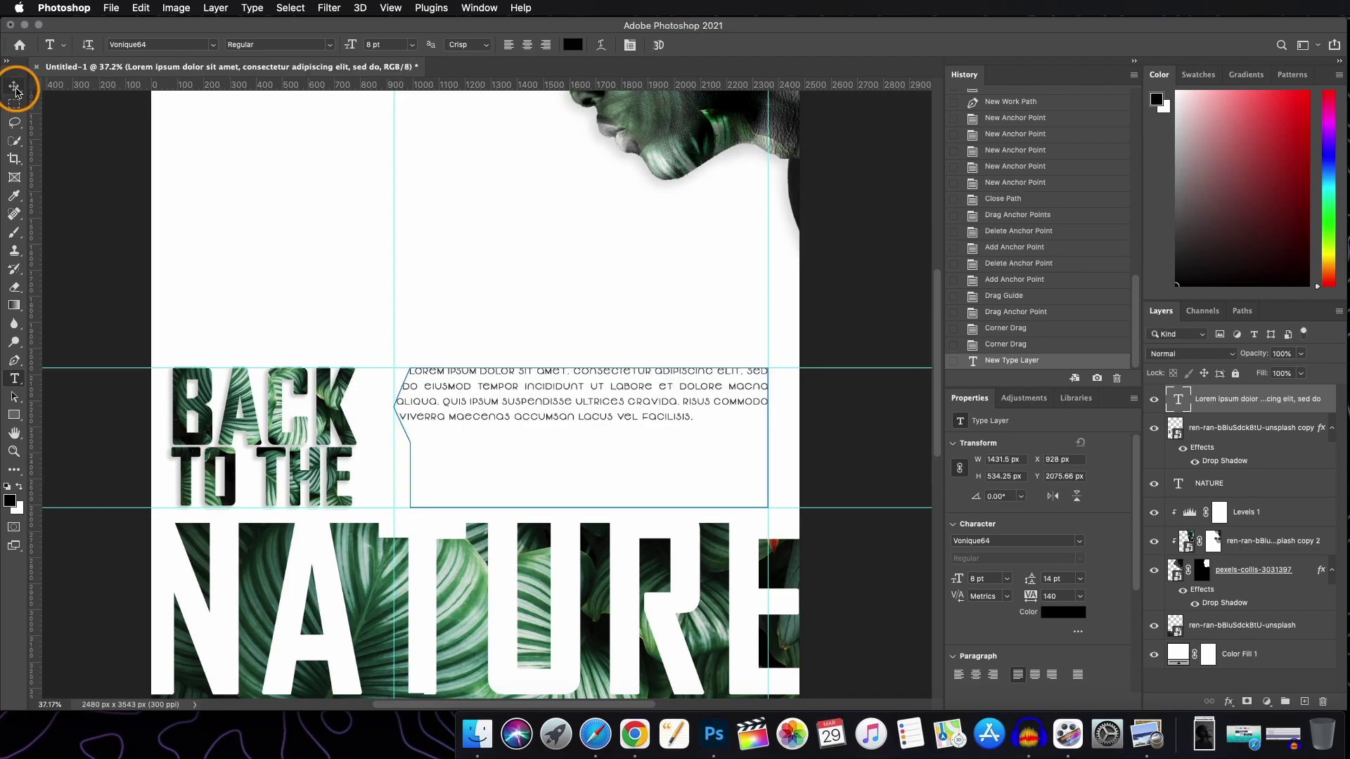
- Remove both vertical and both horizontal guides from the poster
click(15, 86)
drag(394, 316, 38, 303)
drag(768, 266, 35, 281)
drag(213, 367, 256, 70)
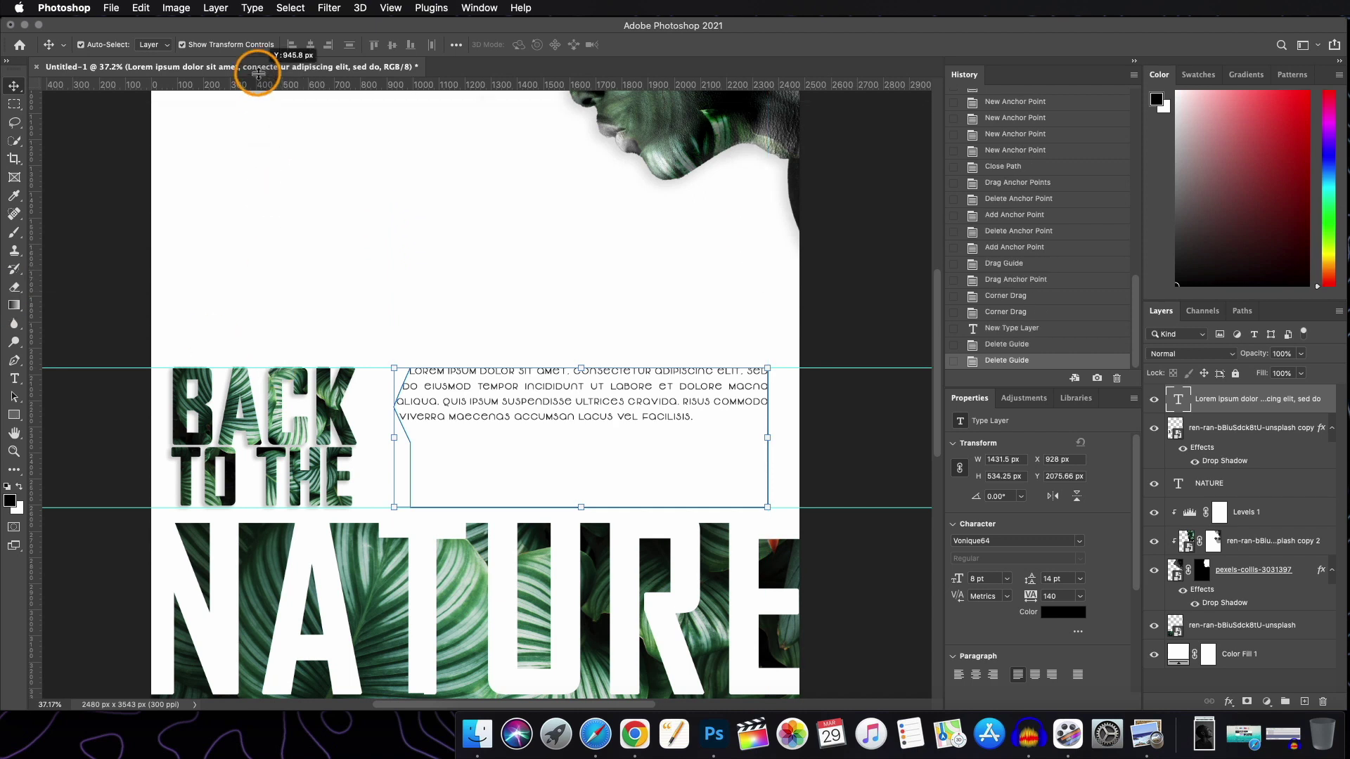
drag(300, 507, 281, 64)
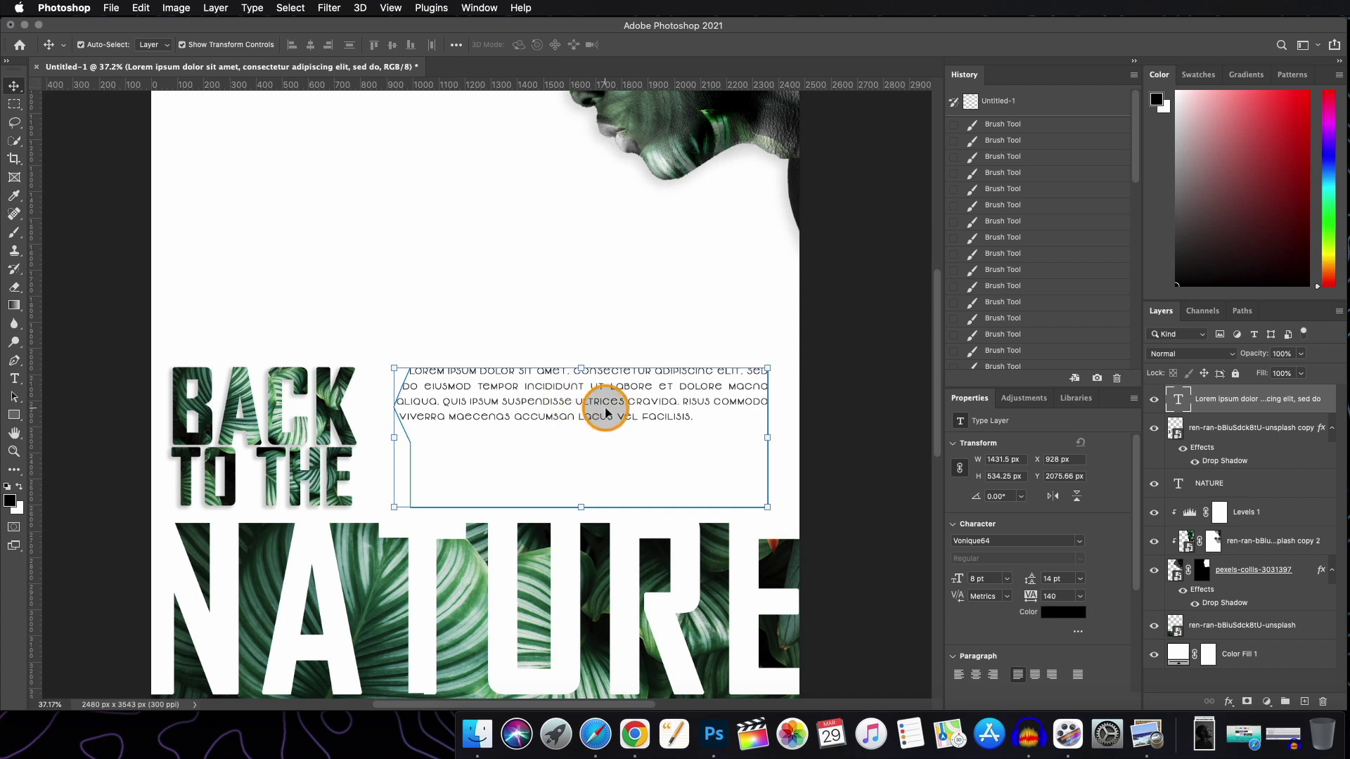
- Replace the placeholder with the copied "Reconnect with nature to find peace and balance" paragraphs in Poppins Regular 10 pt, commit and deselect the text
double_click(552, 391)
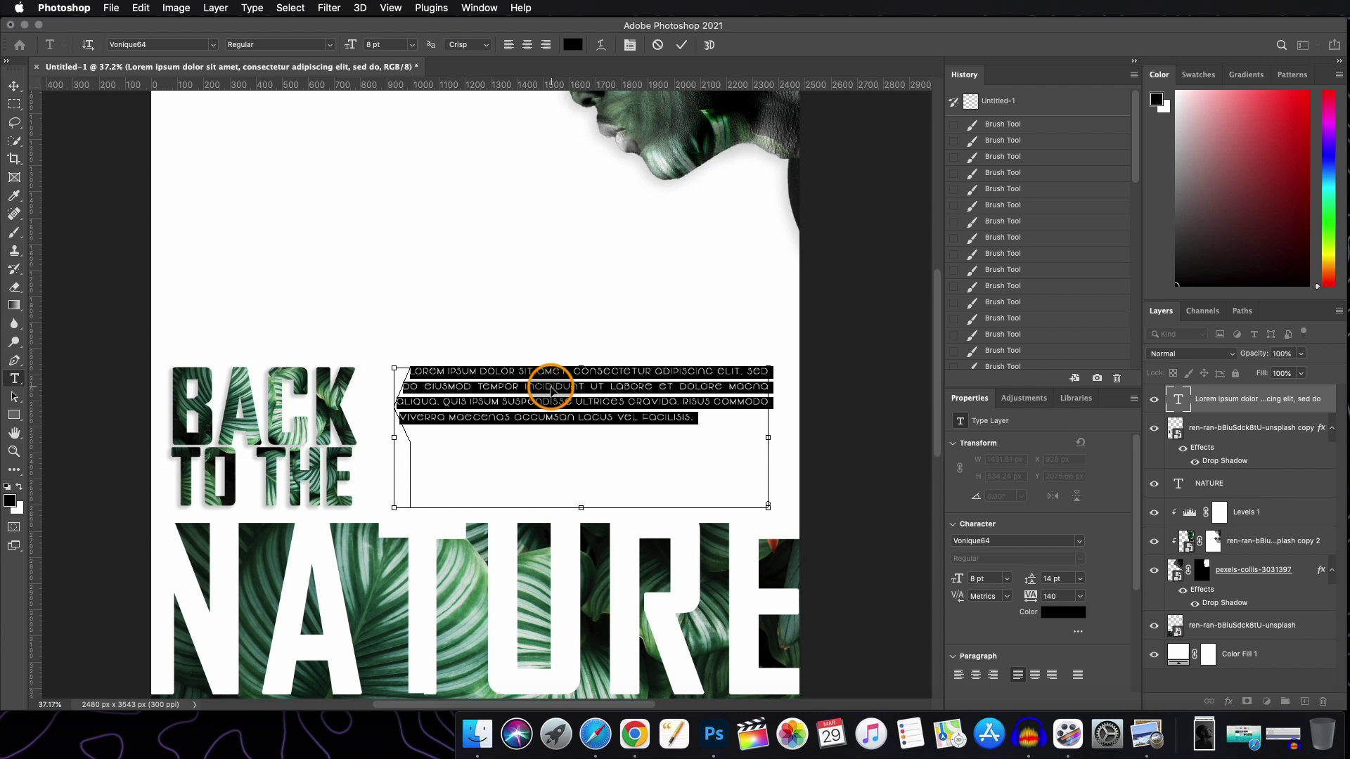
key(super+v)
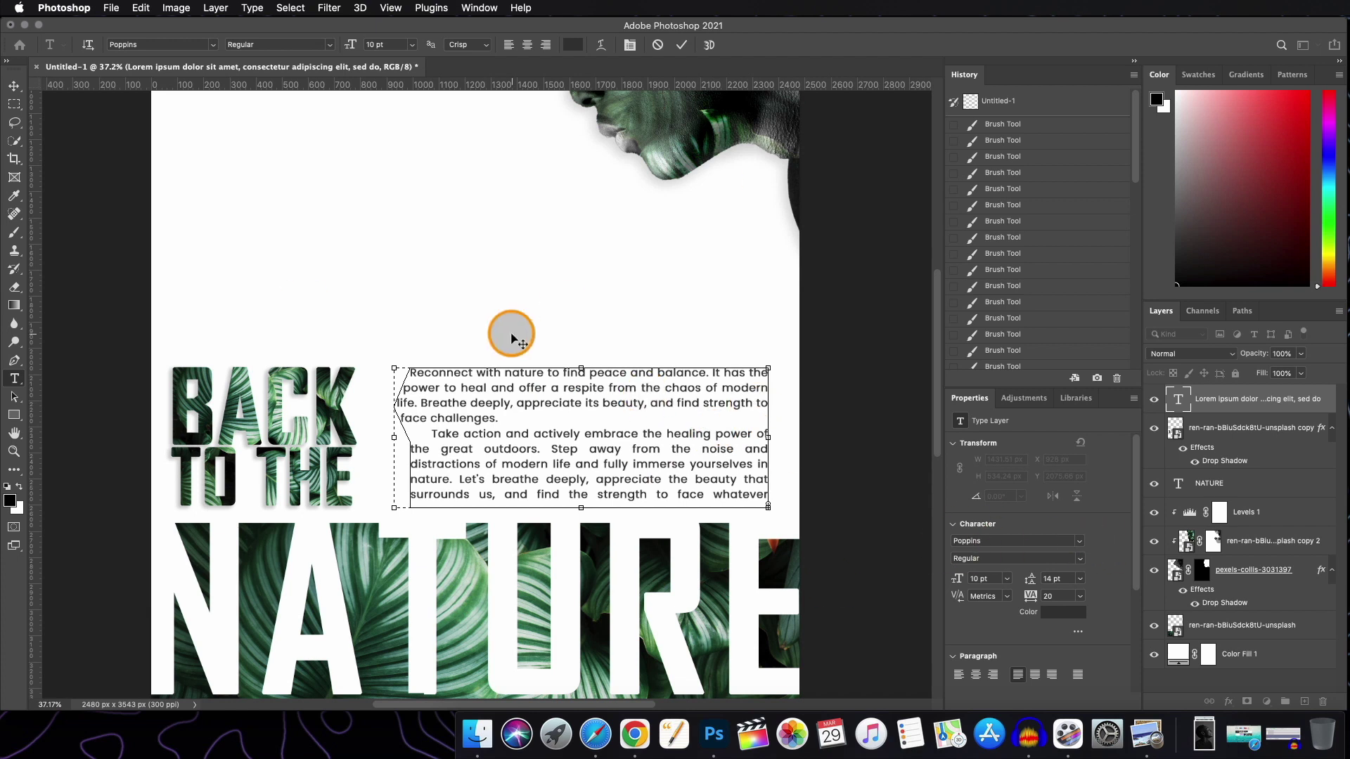
scroll(513, 332, down, 3)
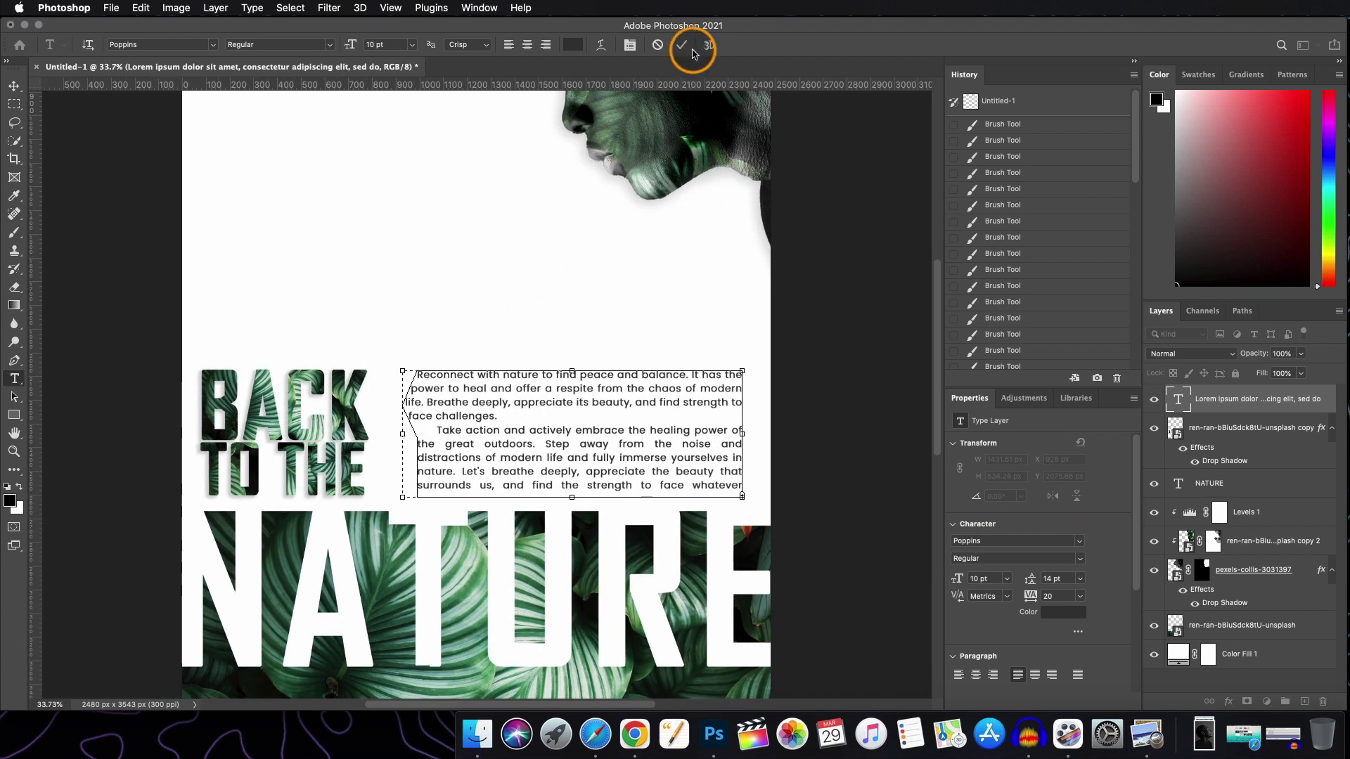
click(682, 47)
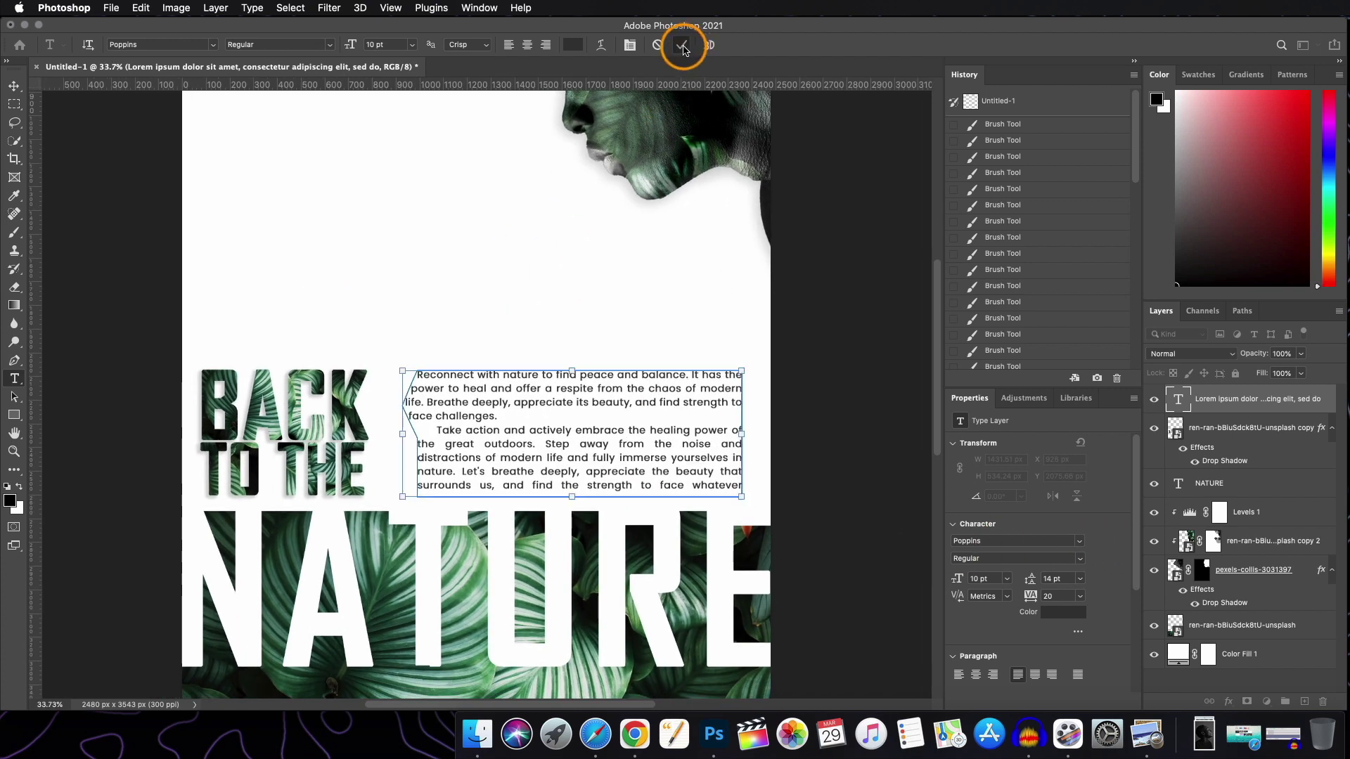
key(v)
click(572, 288)
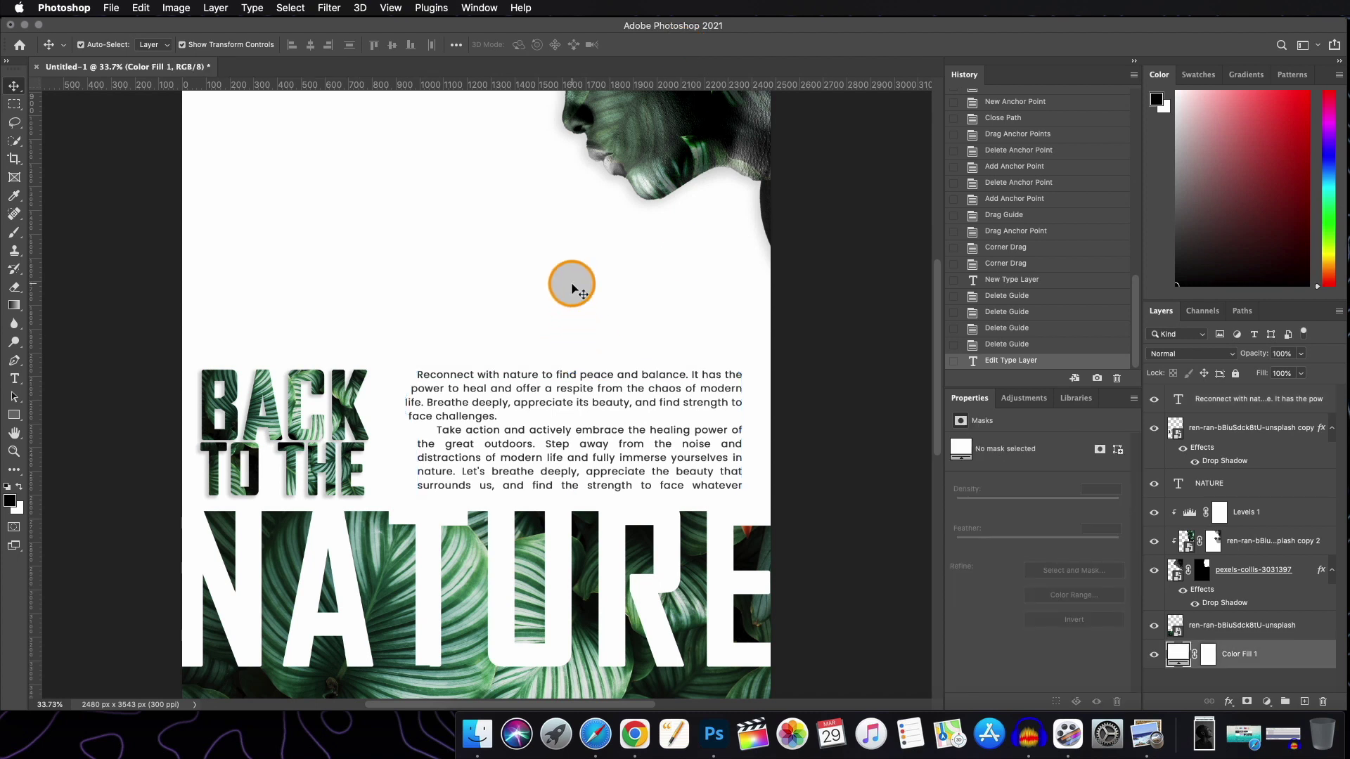
- Review the whole poster layout, checking the portrait, lettering, body text and leaf image together
scroll(572, 288, down, 5)
scroll(572, 289, down, 1)
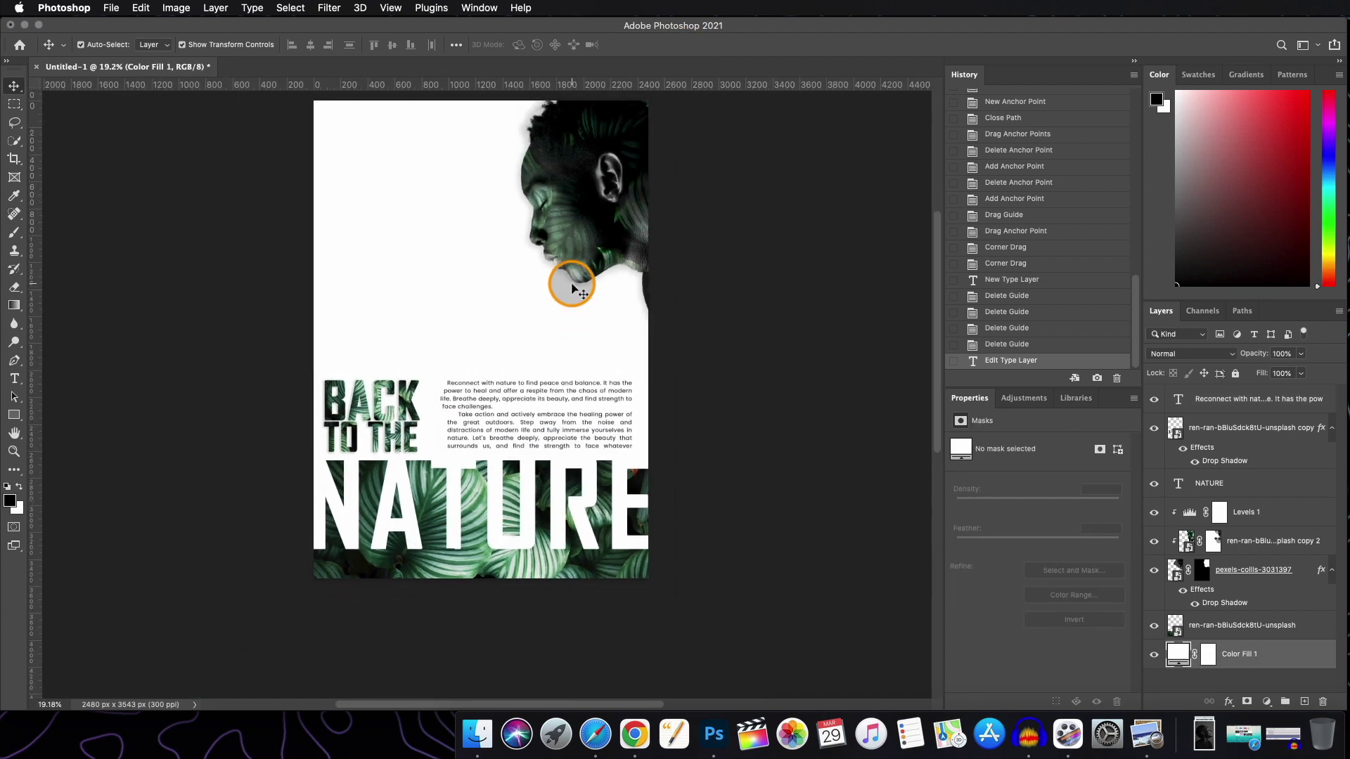
scroll(571, 289, up, 1)
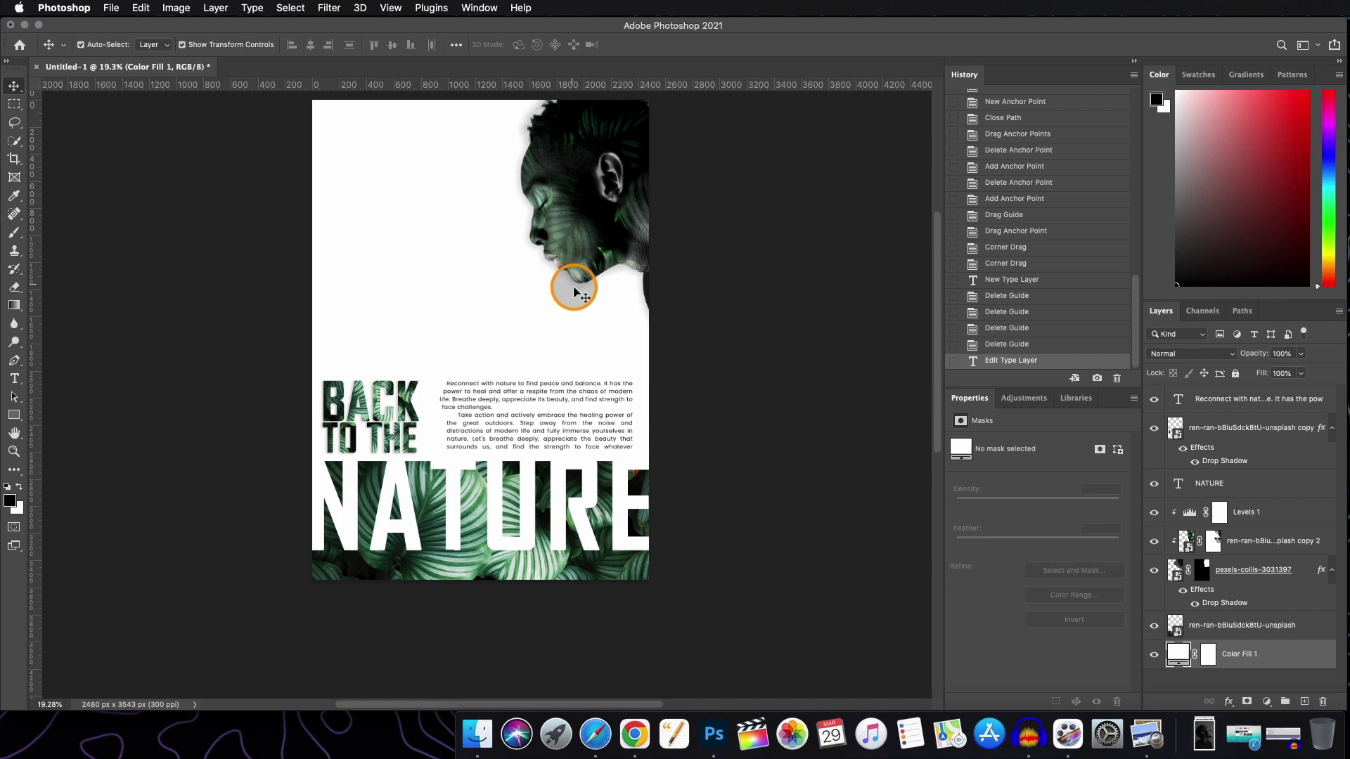
scroll(574, 292, up, 2)
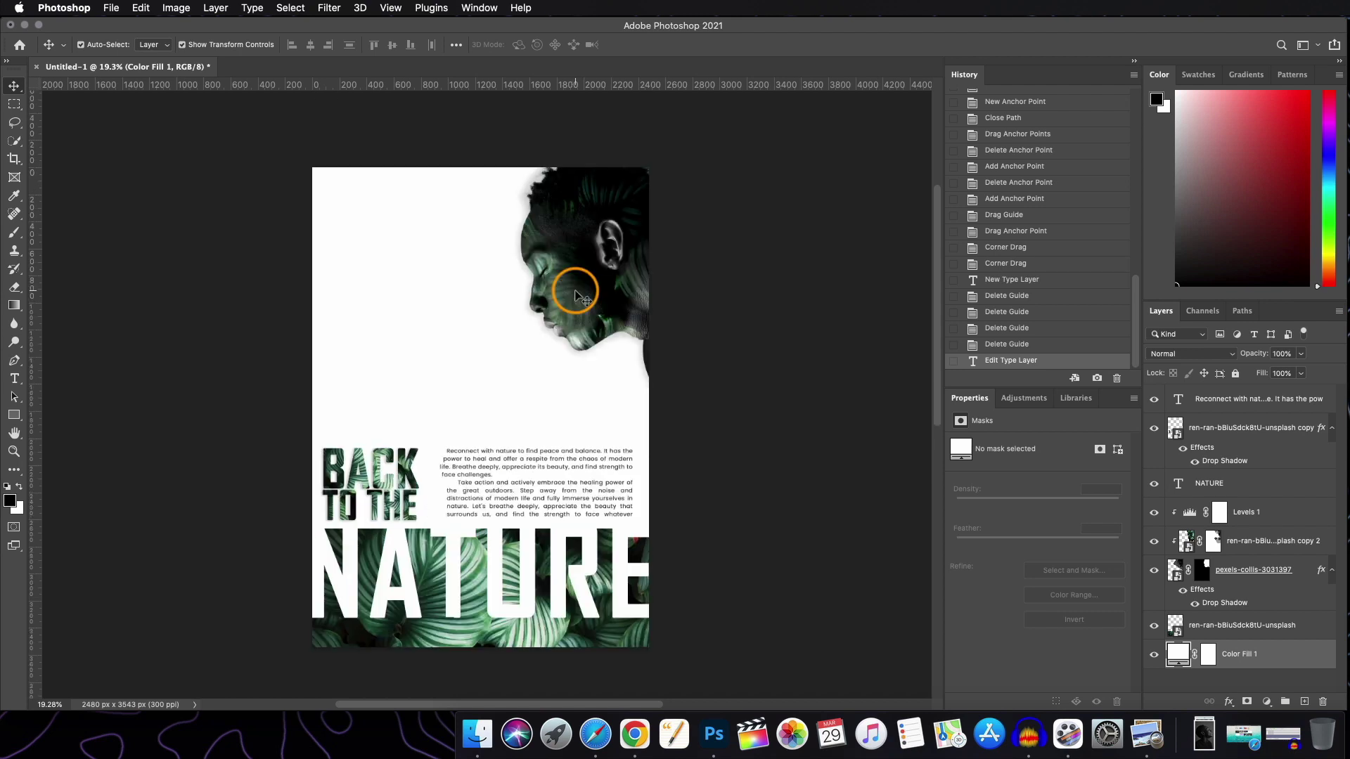
scroll(575, 294, down, 1)
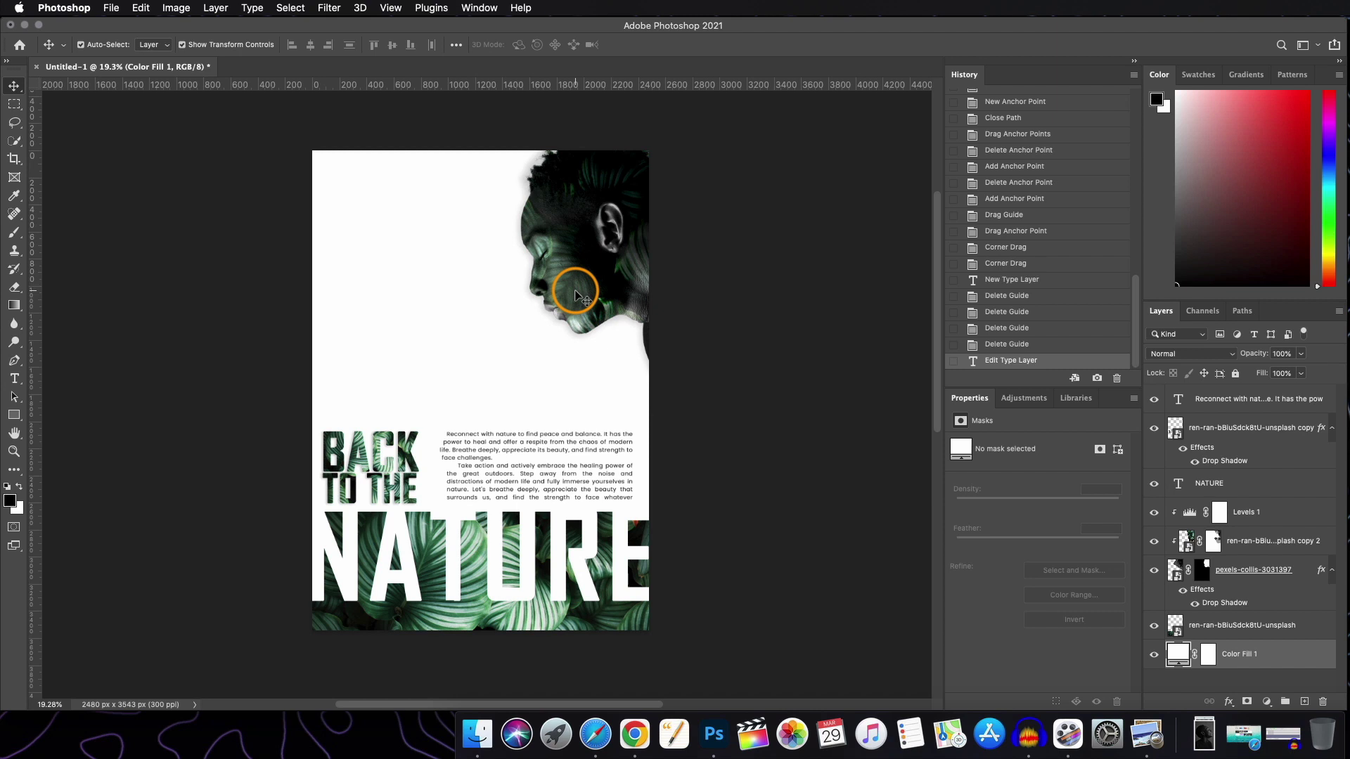
scroll(575, 294, up, 1)
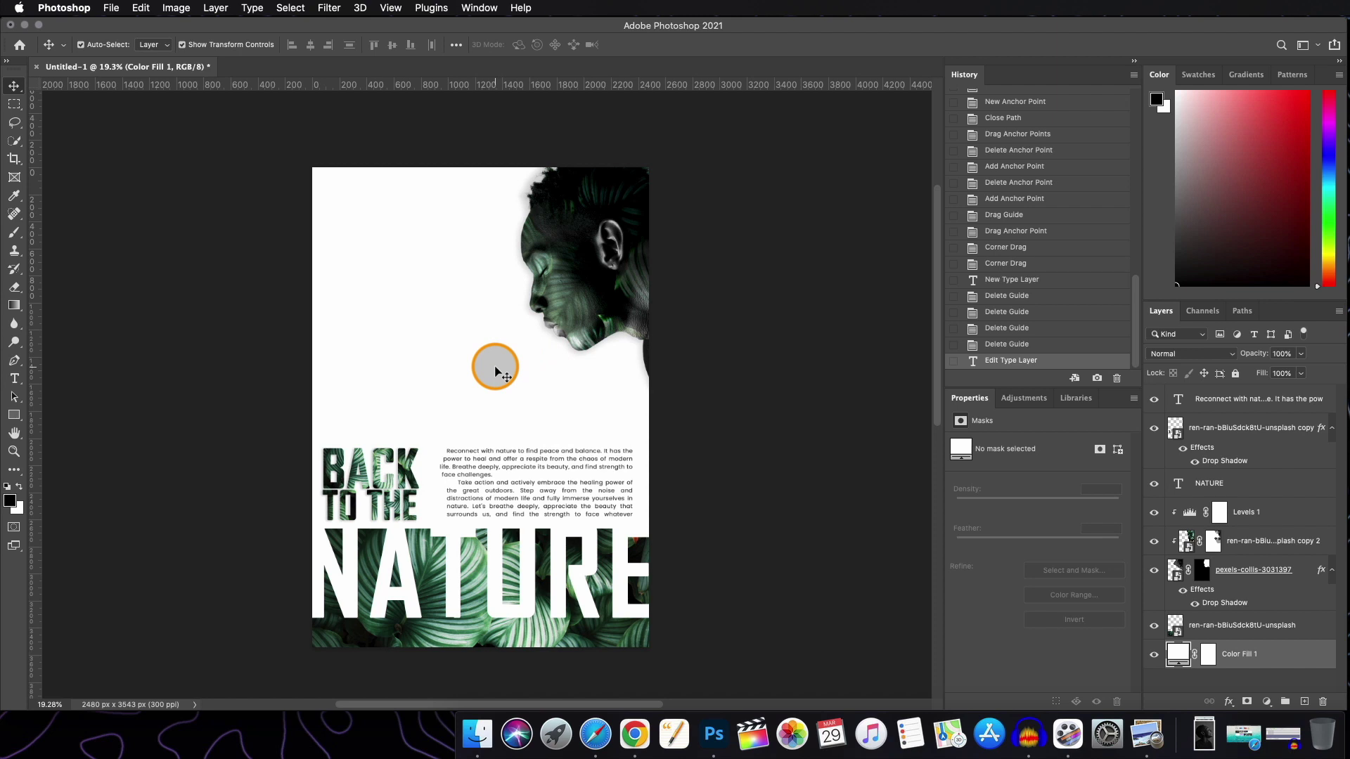
scroll(495, 366, up, 3)
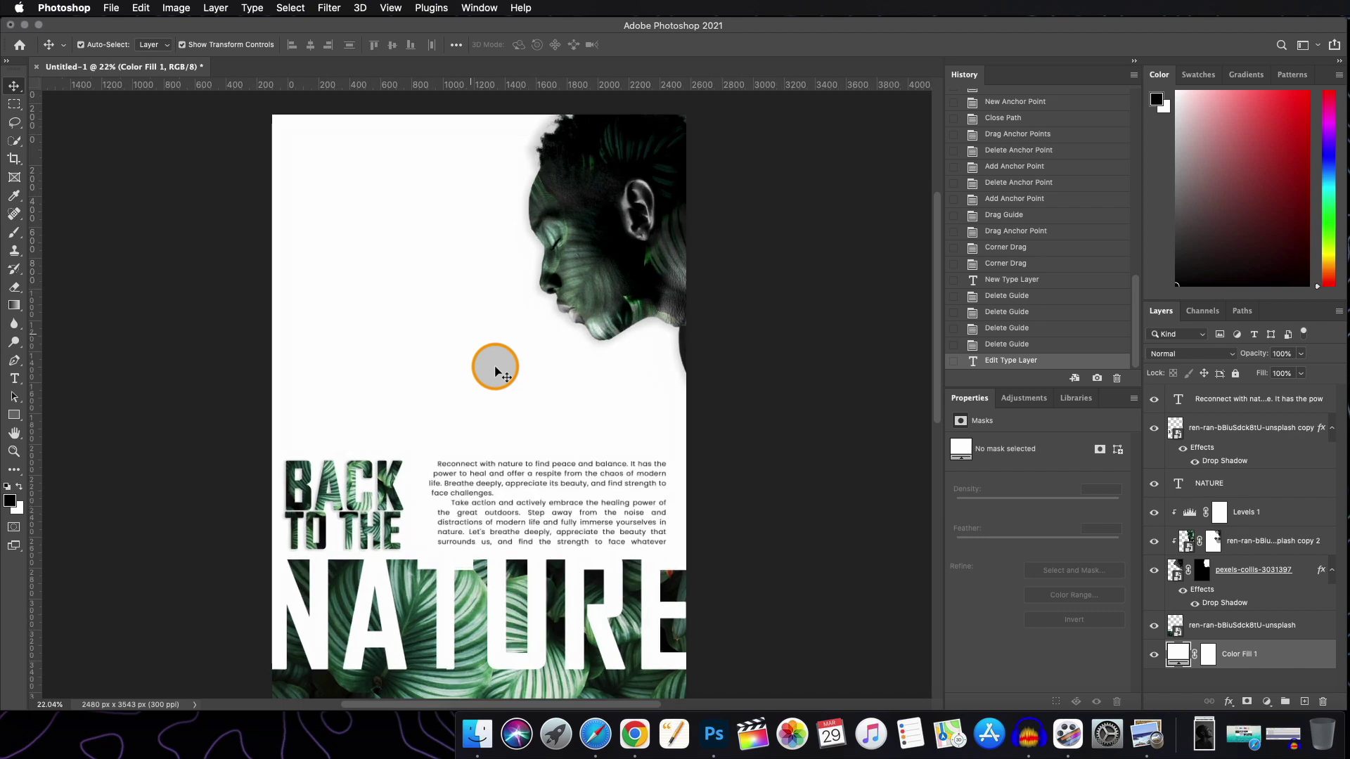
scroll(495, 366, up, 1)
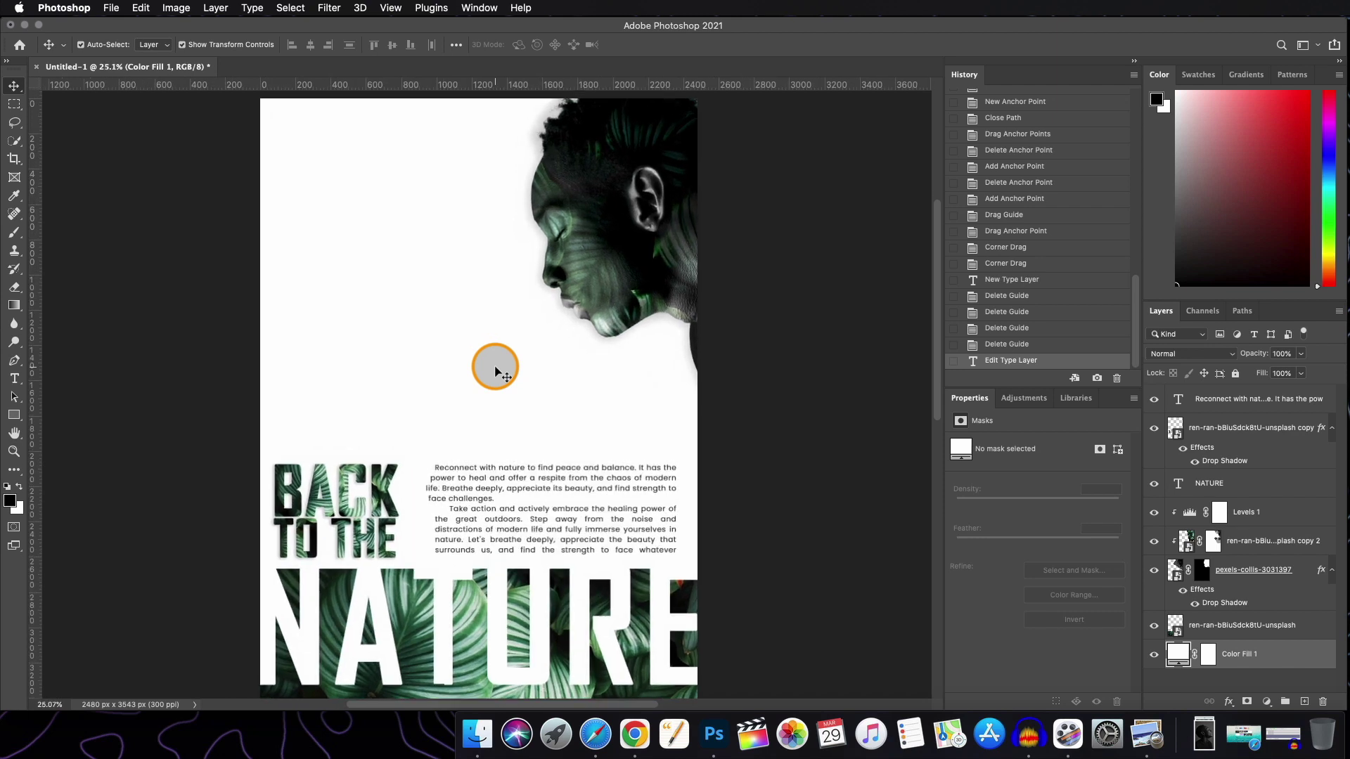
scroll(495, 366, down, 2)
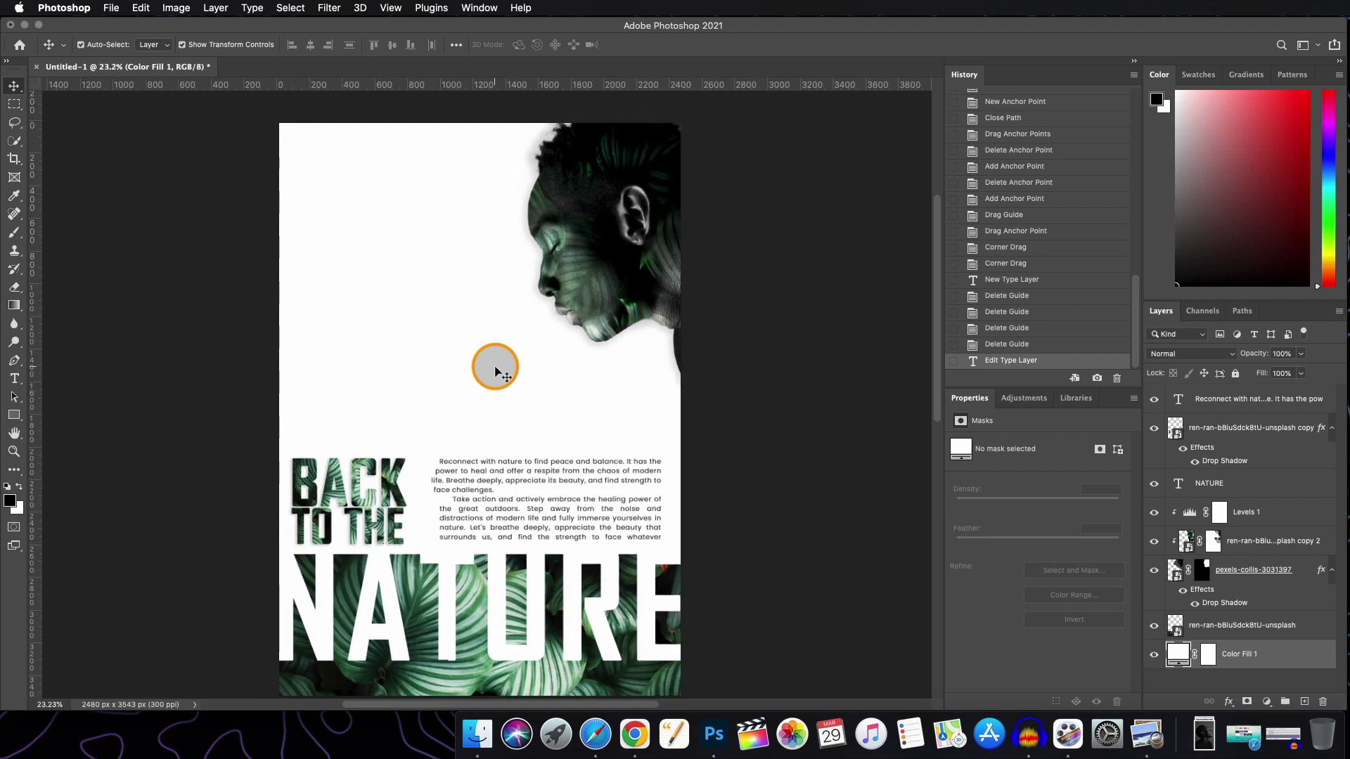
scroll(495, 367, down, 2)
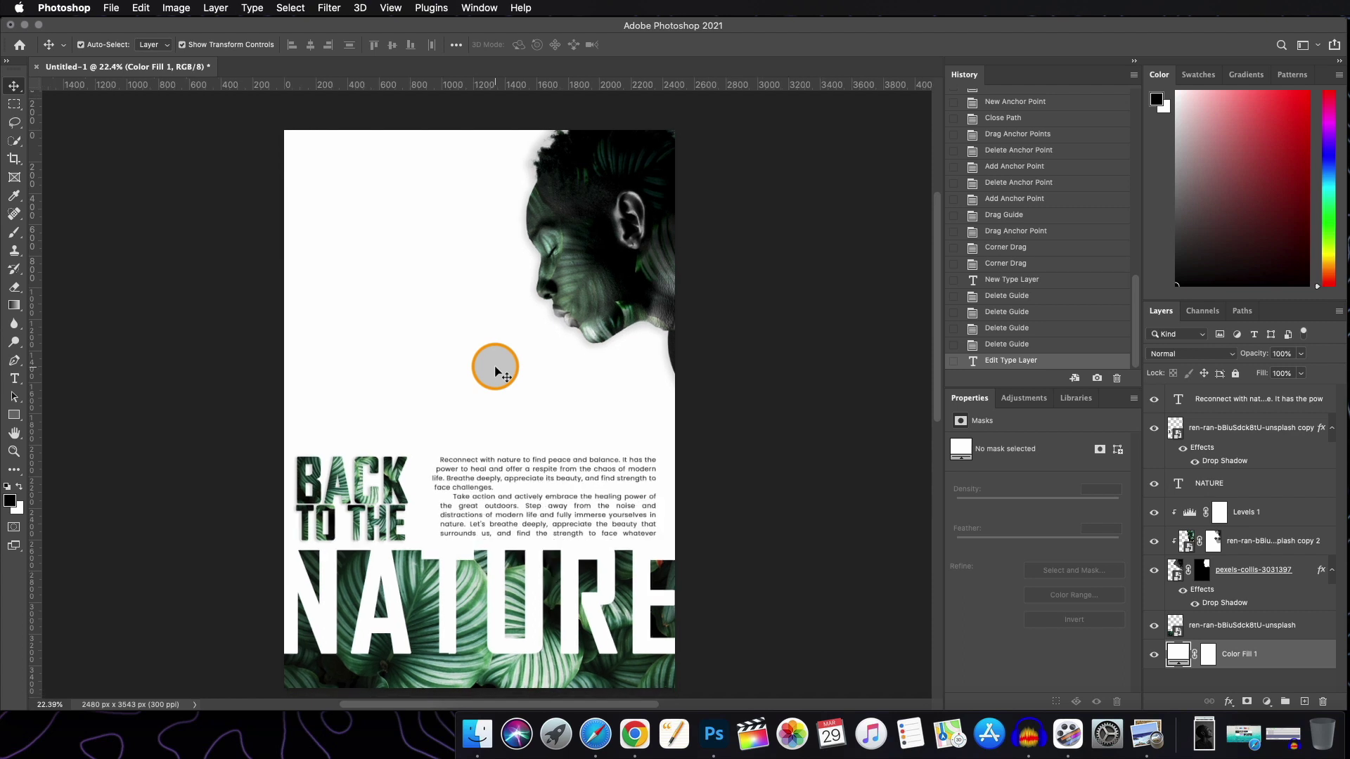
scroll(495, 366, down, 2)
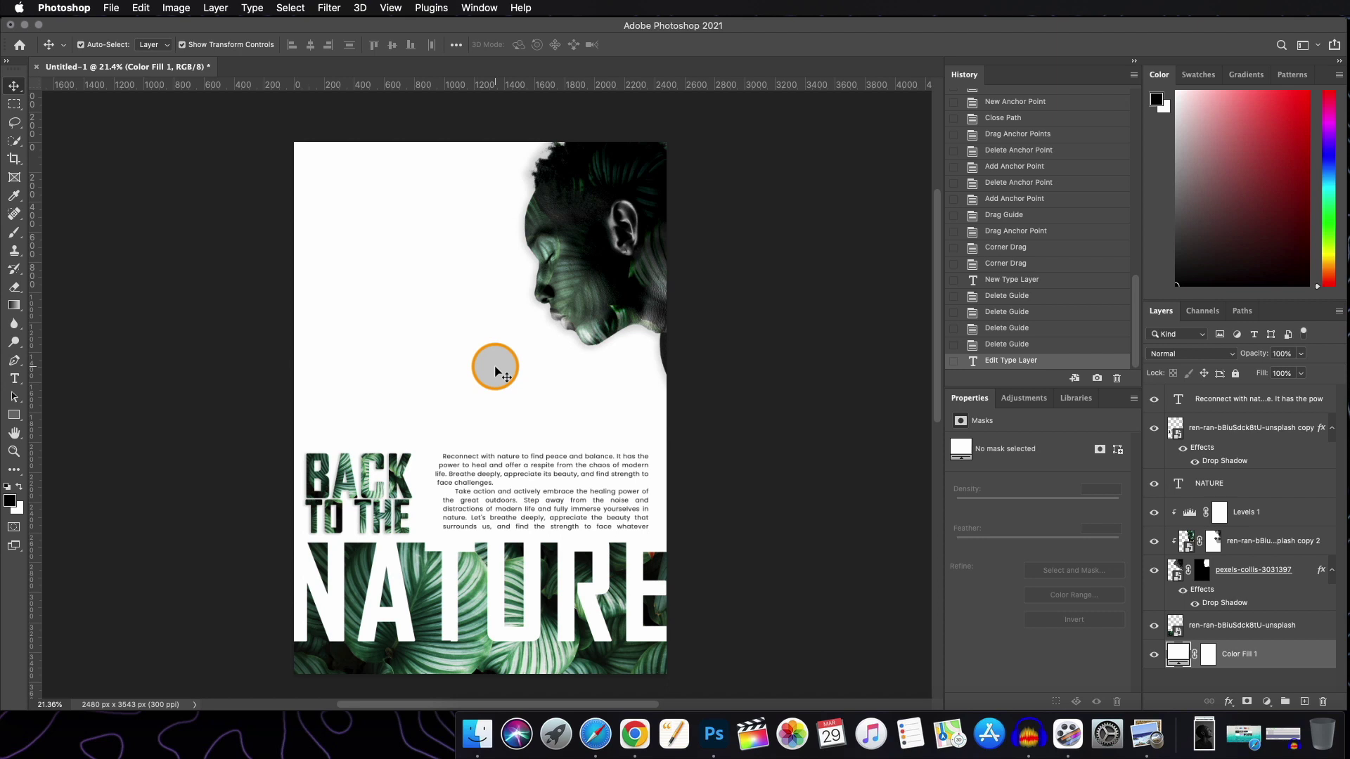
scroll(495, 366, down, 1)
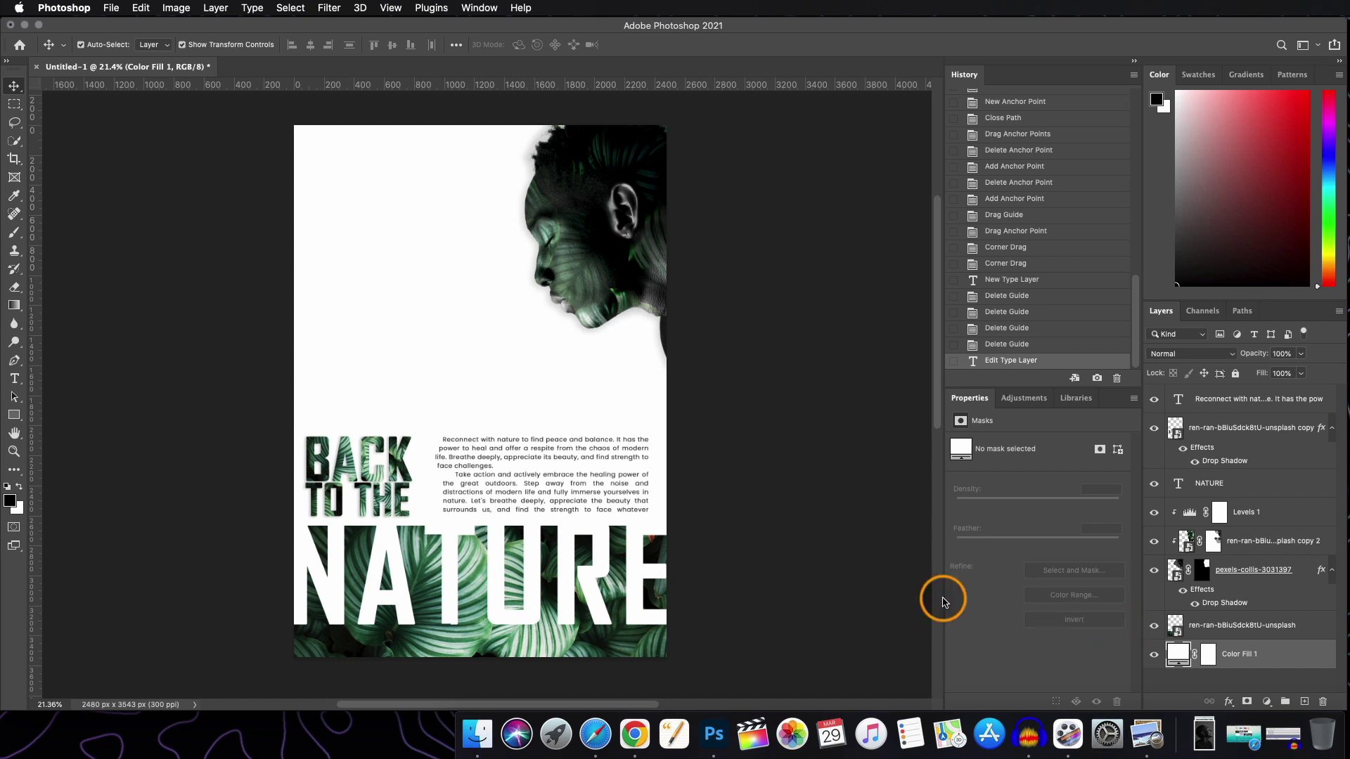
click(425, 270)
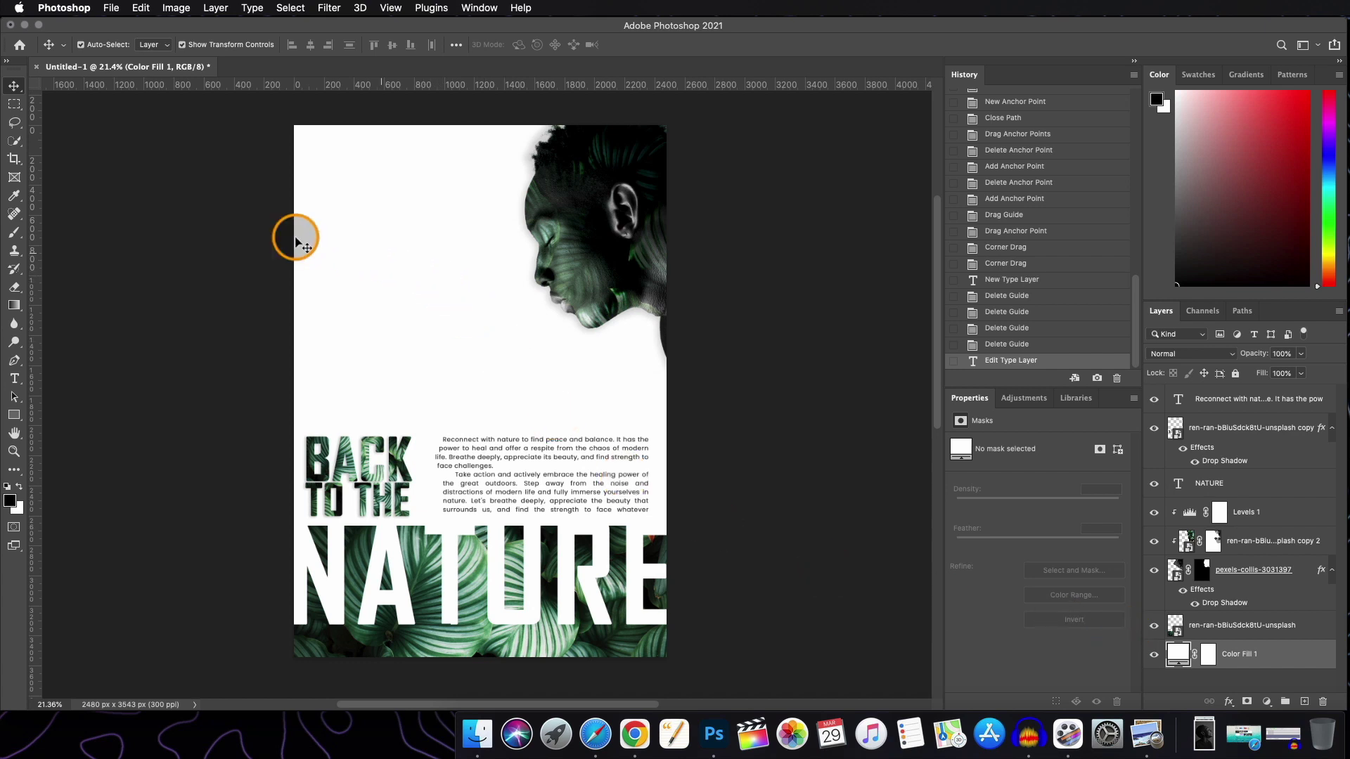